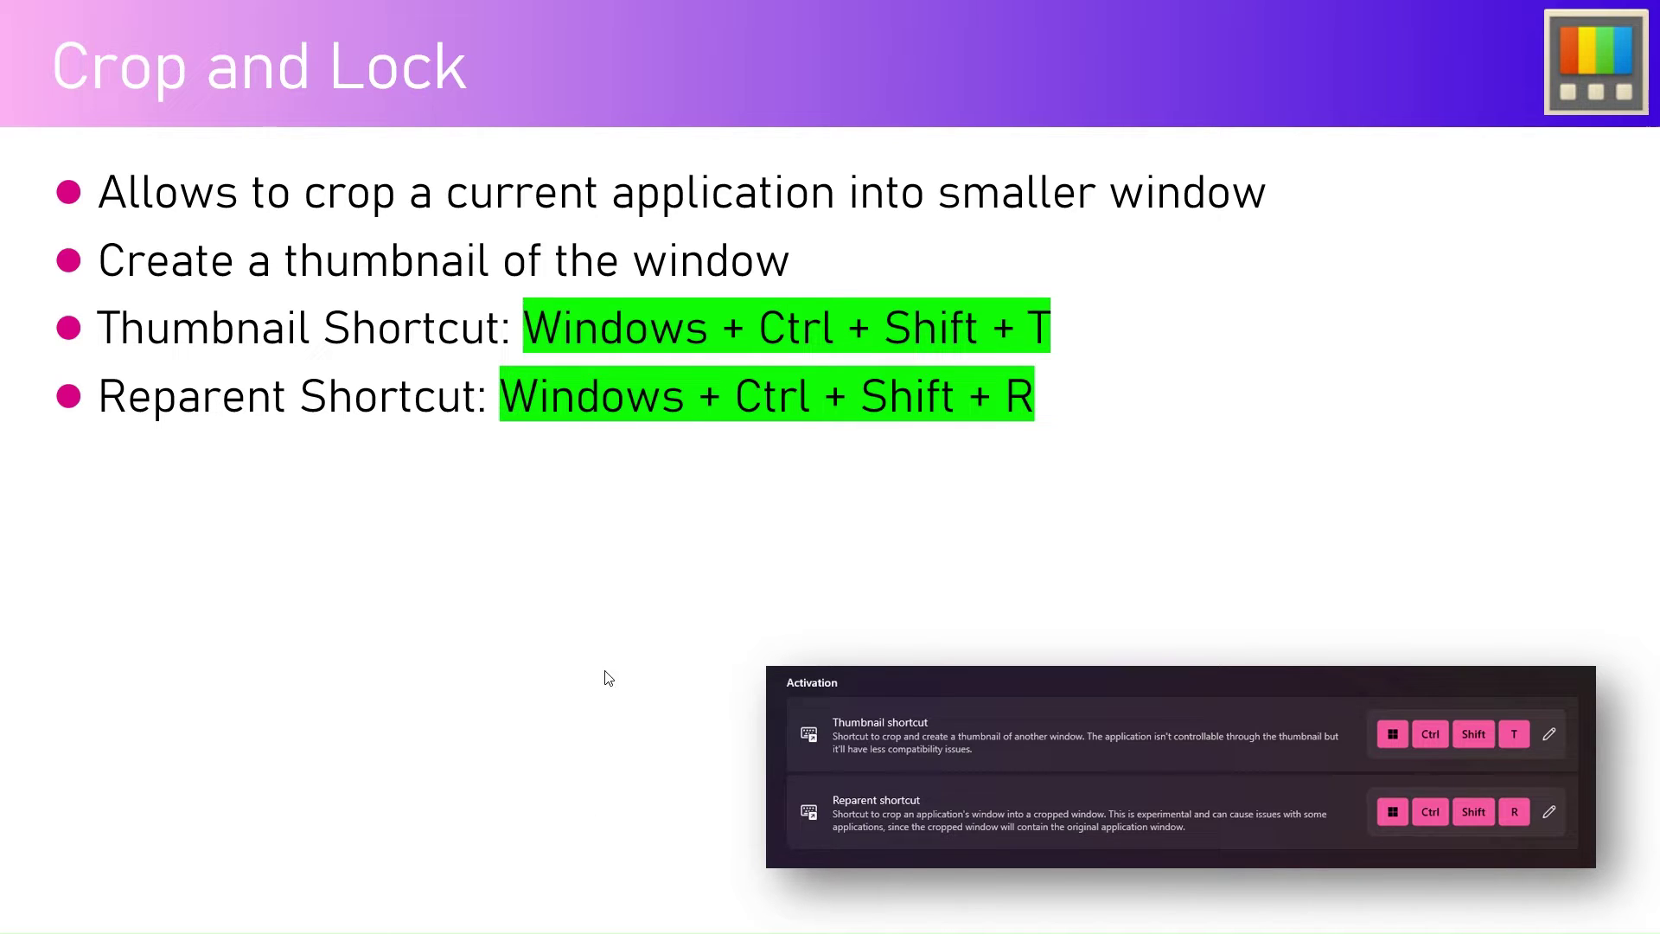
Leave the Crop and Lock slideshow for PowerToys Settings, which shows the Awake page.
key(alt+Tab)
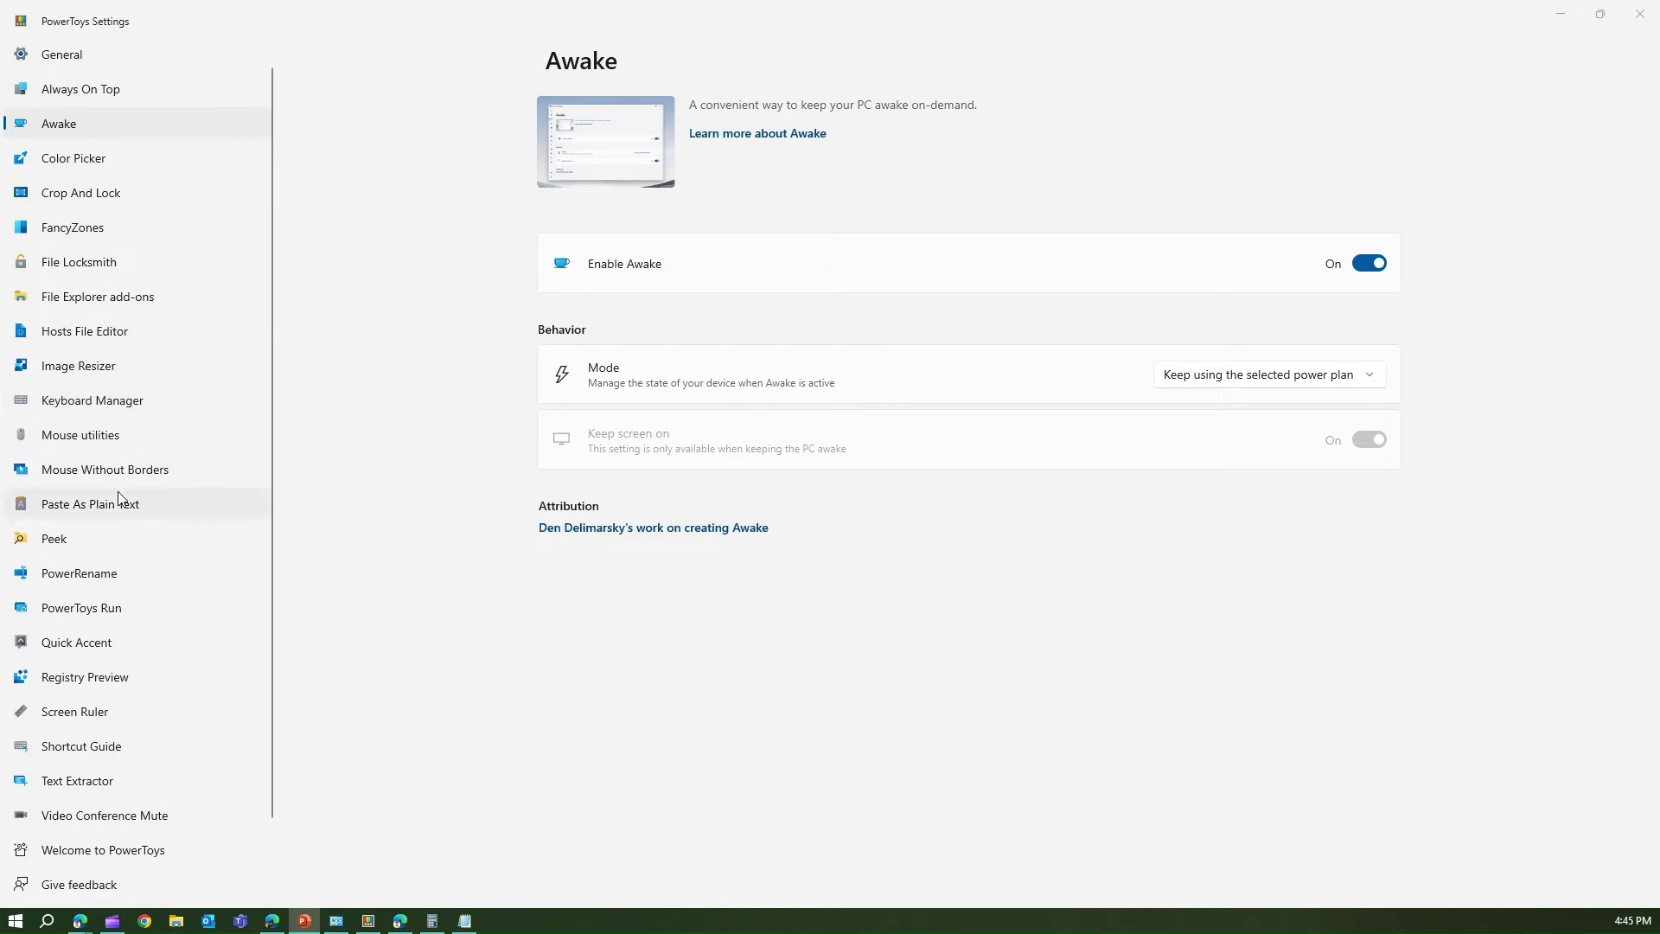
Show the Crop And Lock settings page with its Win+Ctrl+Shift+T and Win+Ctrl+Shift+R shortcuts.
click(78, 197)
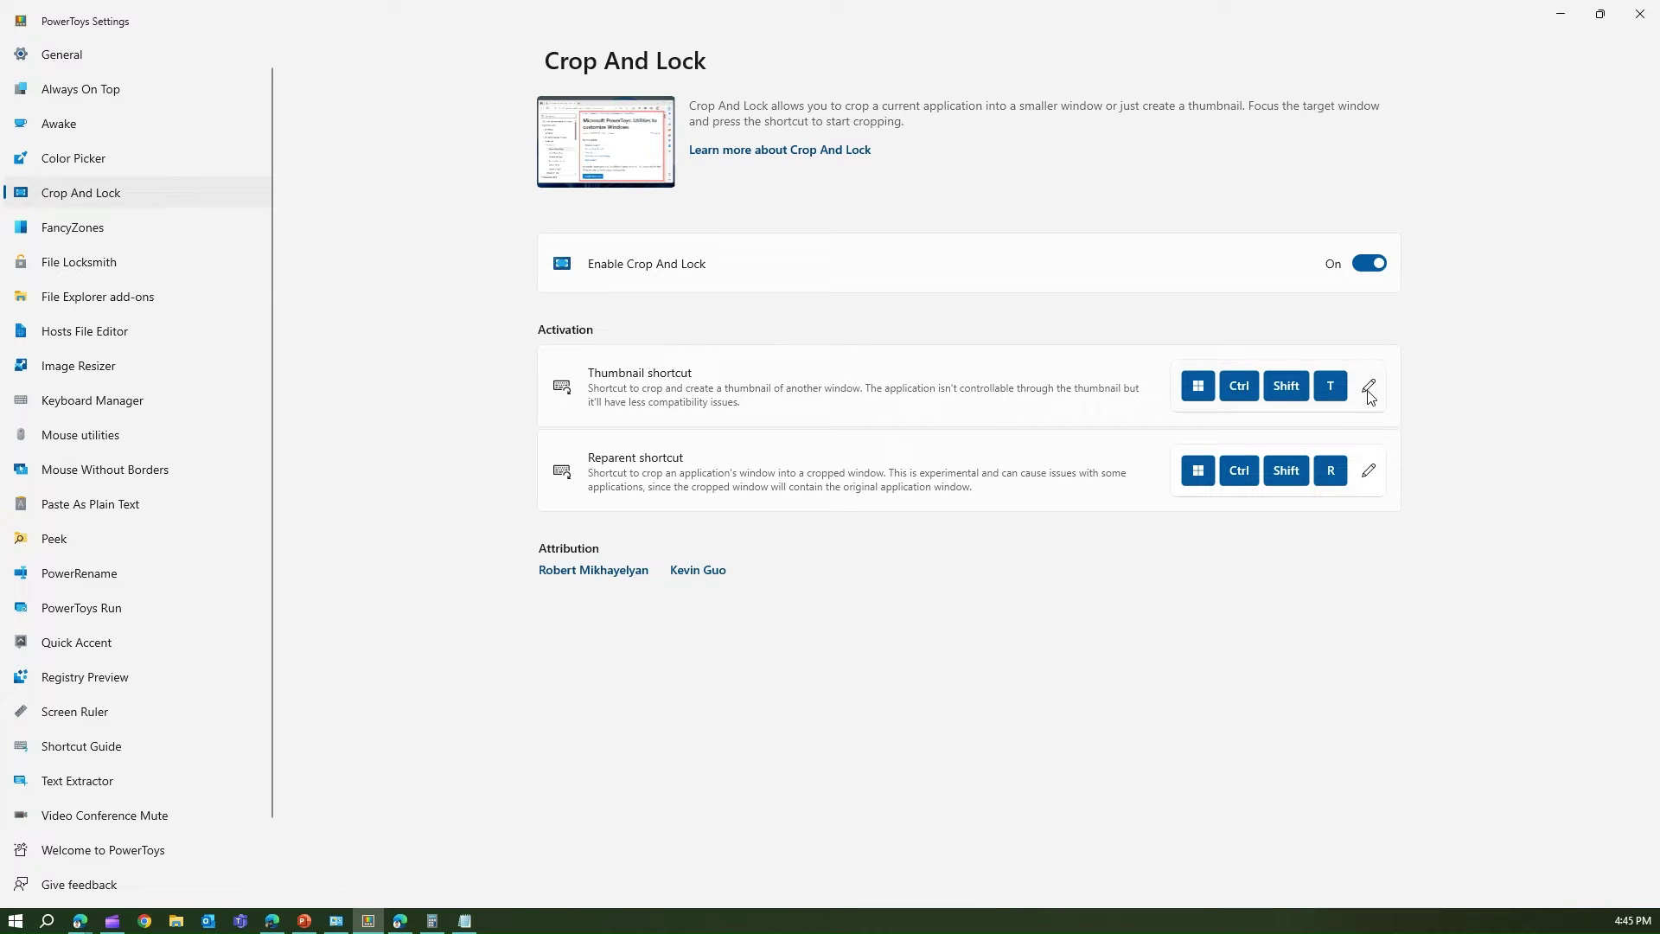
In Edge, open the CoE Starter Kit FAQ, dismiss the Ignite banner, and reach the production-installation section.
click(400, 924)
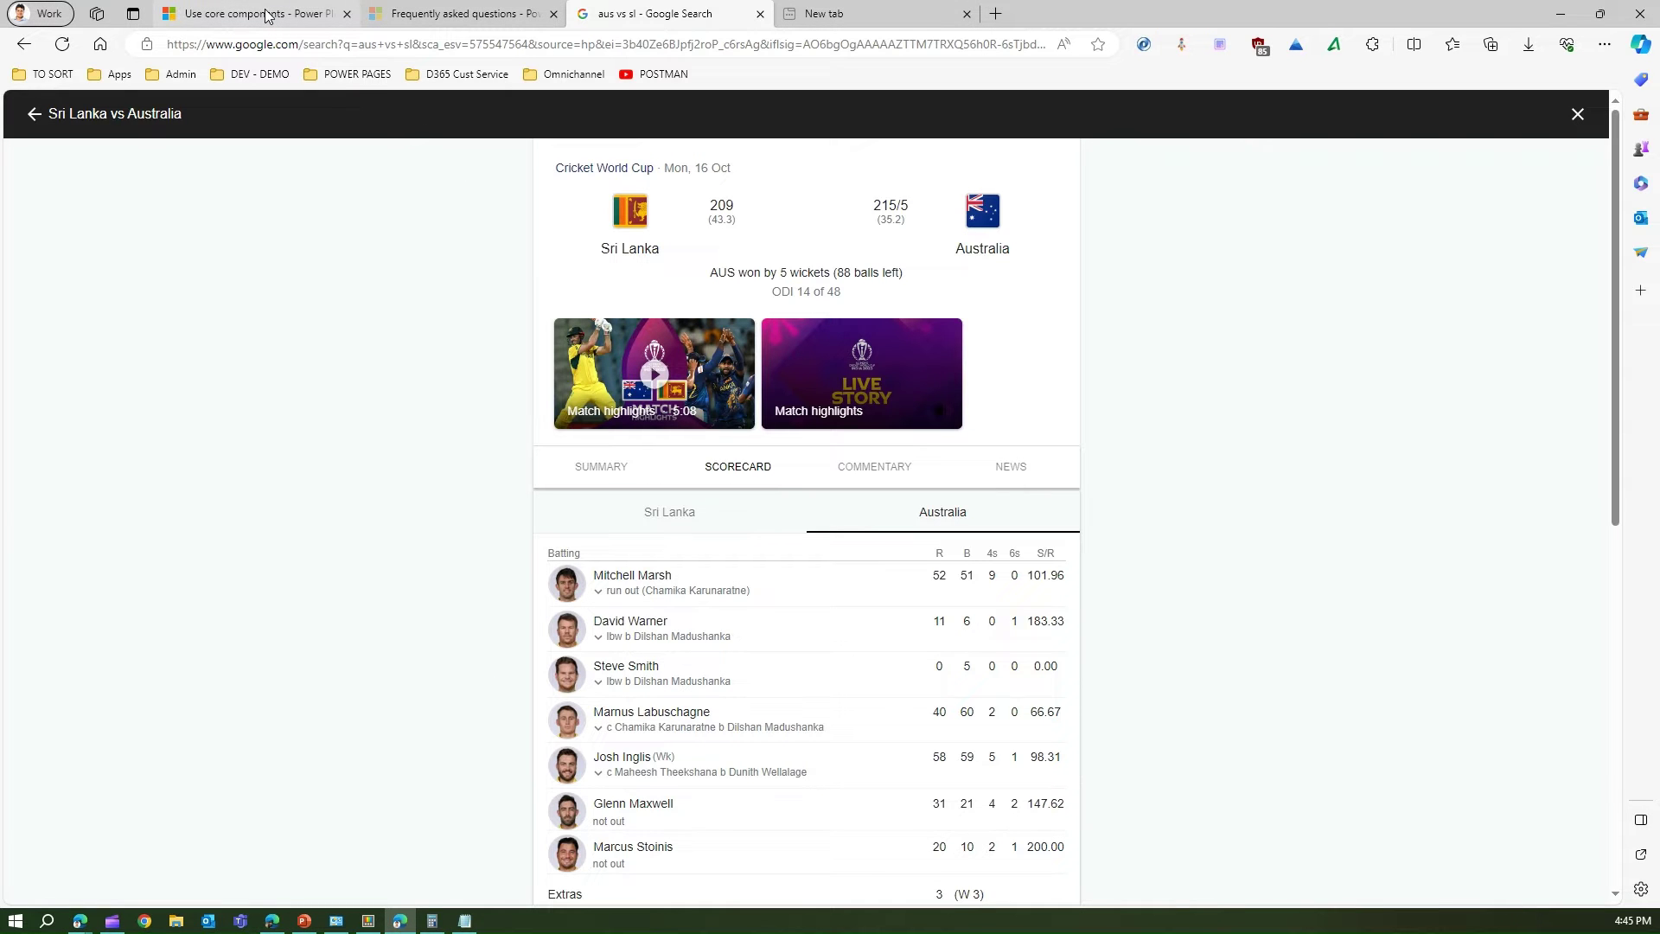
click(421, 13)
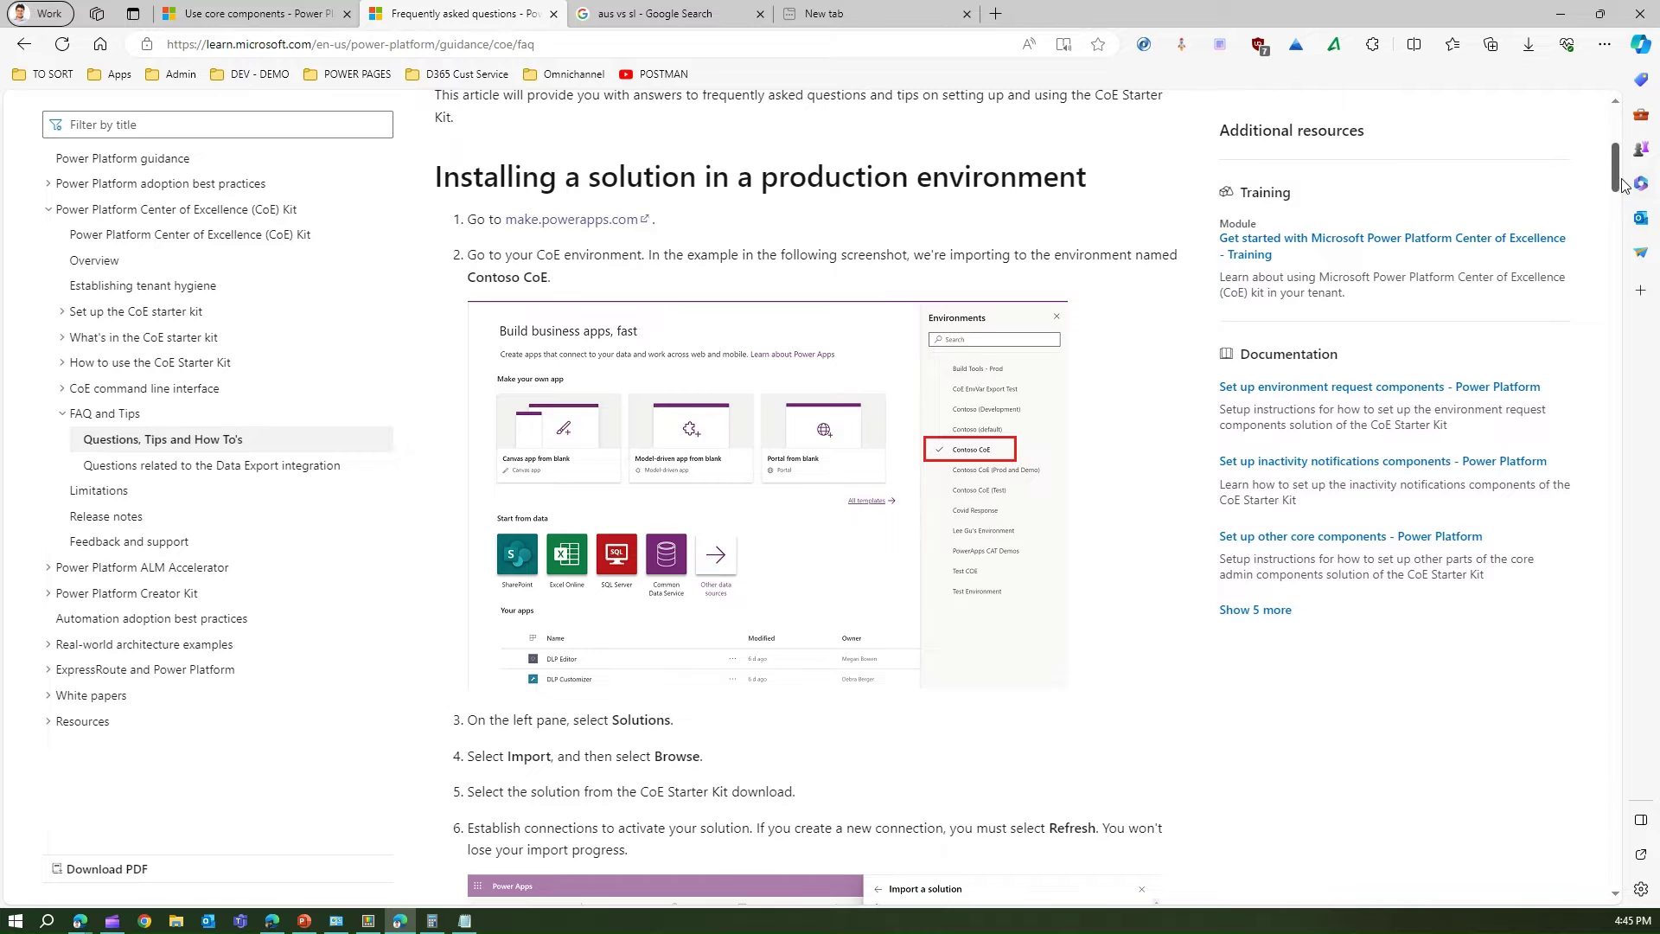
drag(1626, 185, 1624, 149)
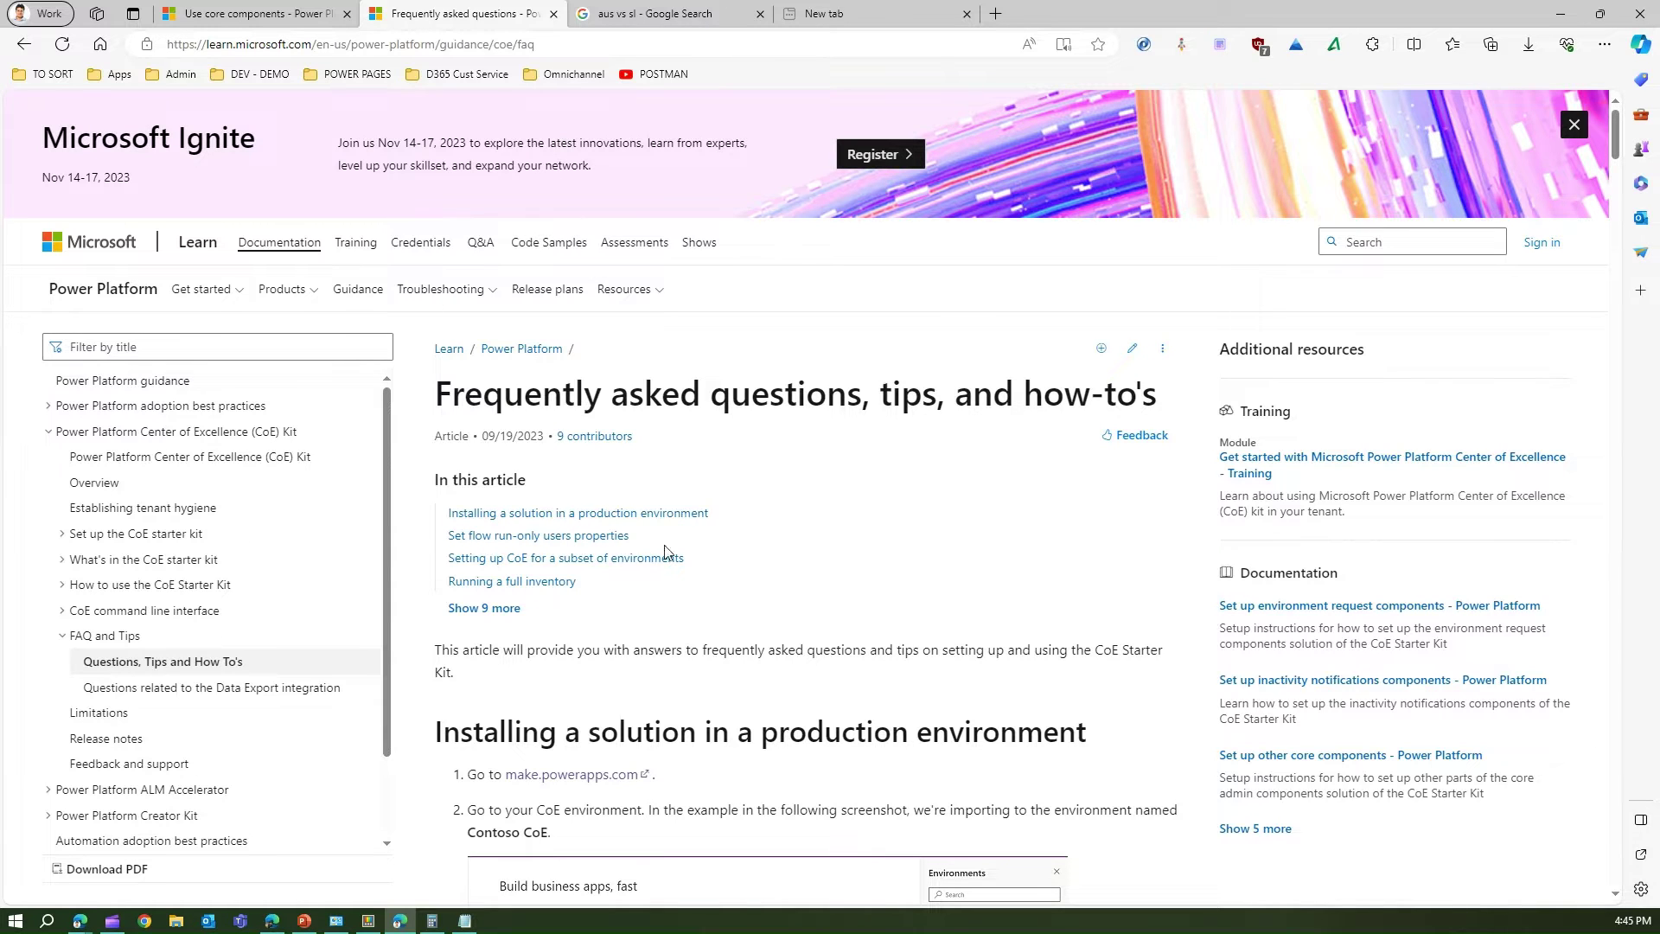
scroll(822, 419, down, 7)
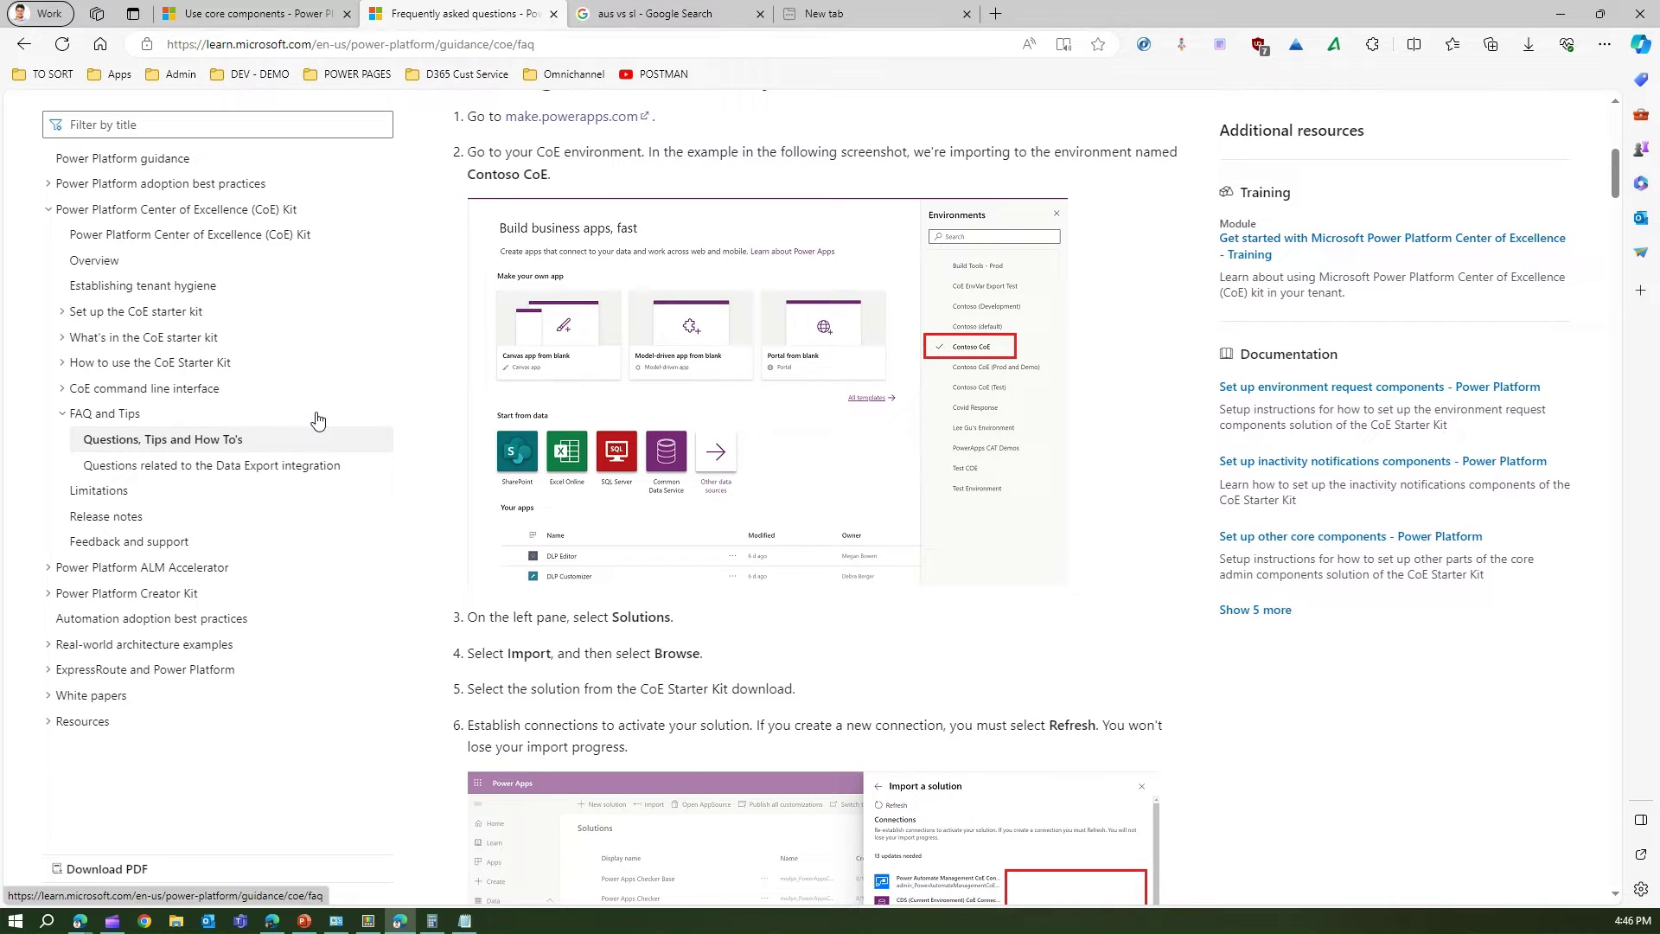
scroll(484, 398, up, 8)
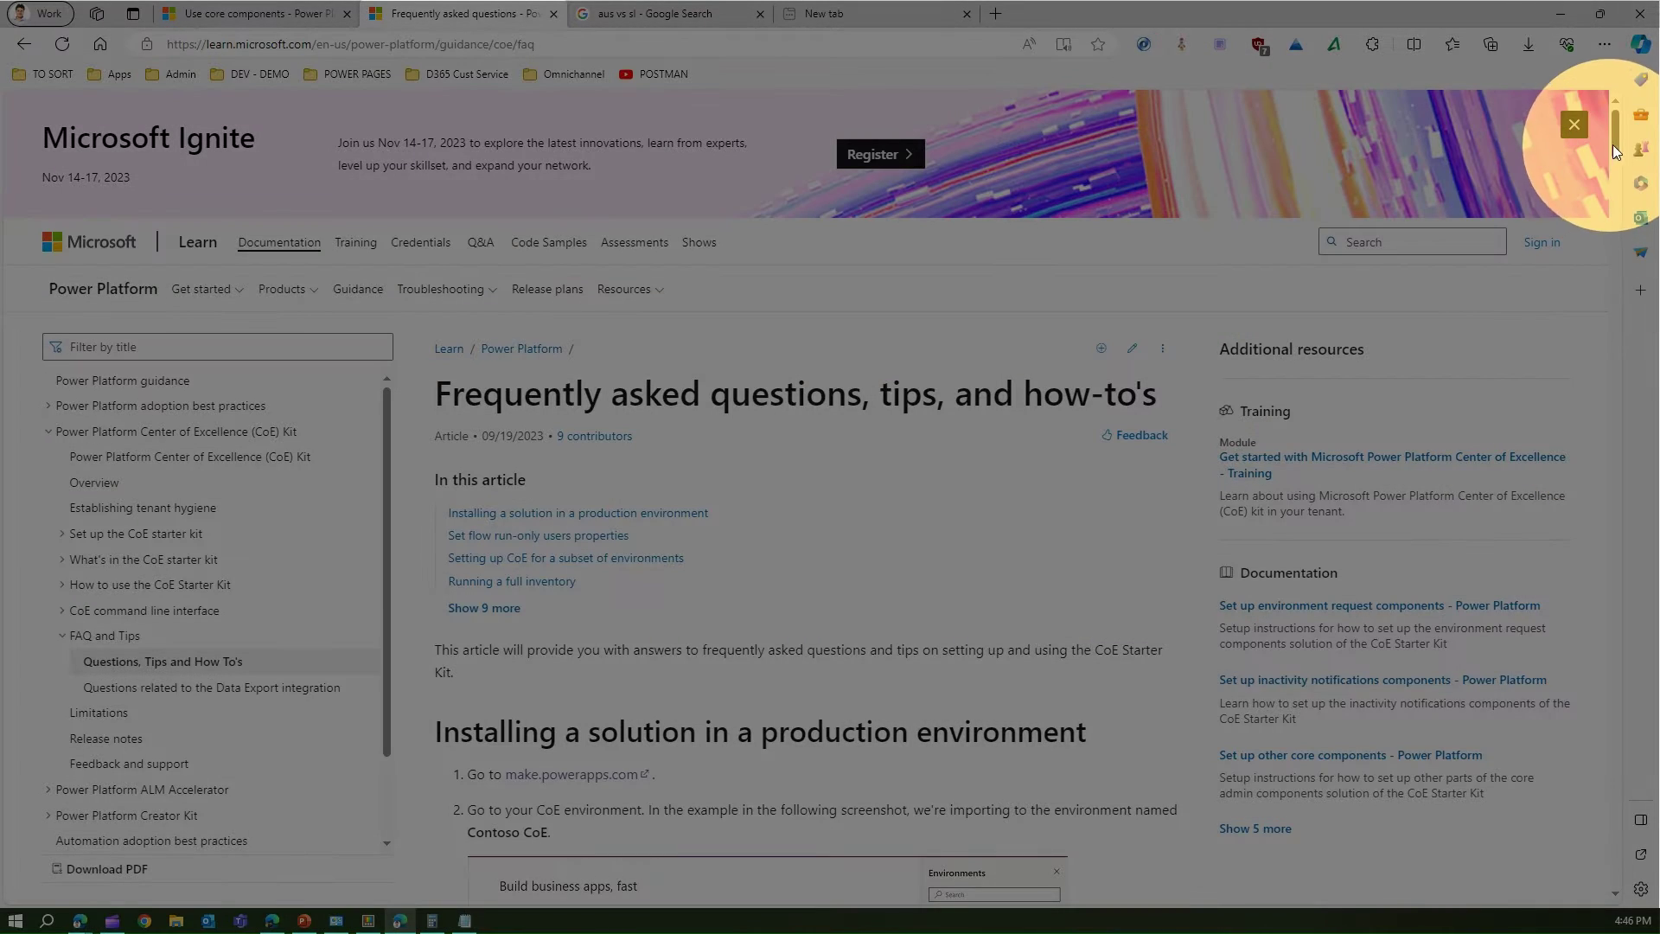
click(1574, 123)
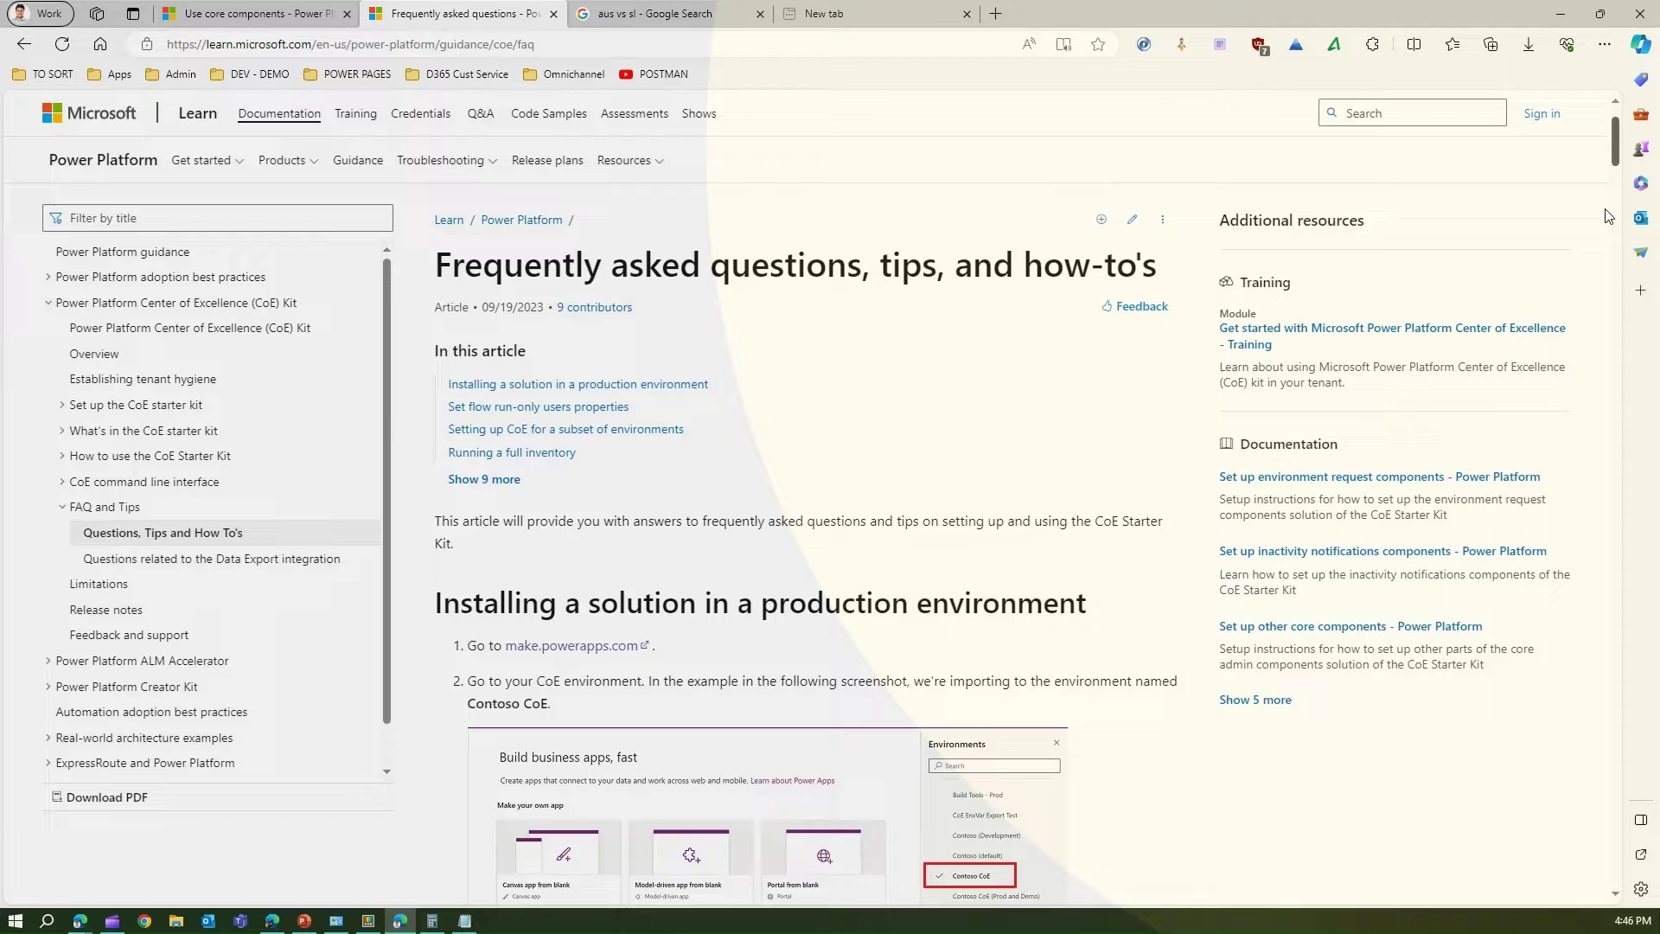
drag(1614, 138, 1637, 185)
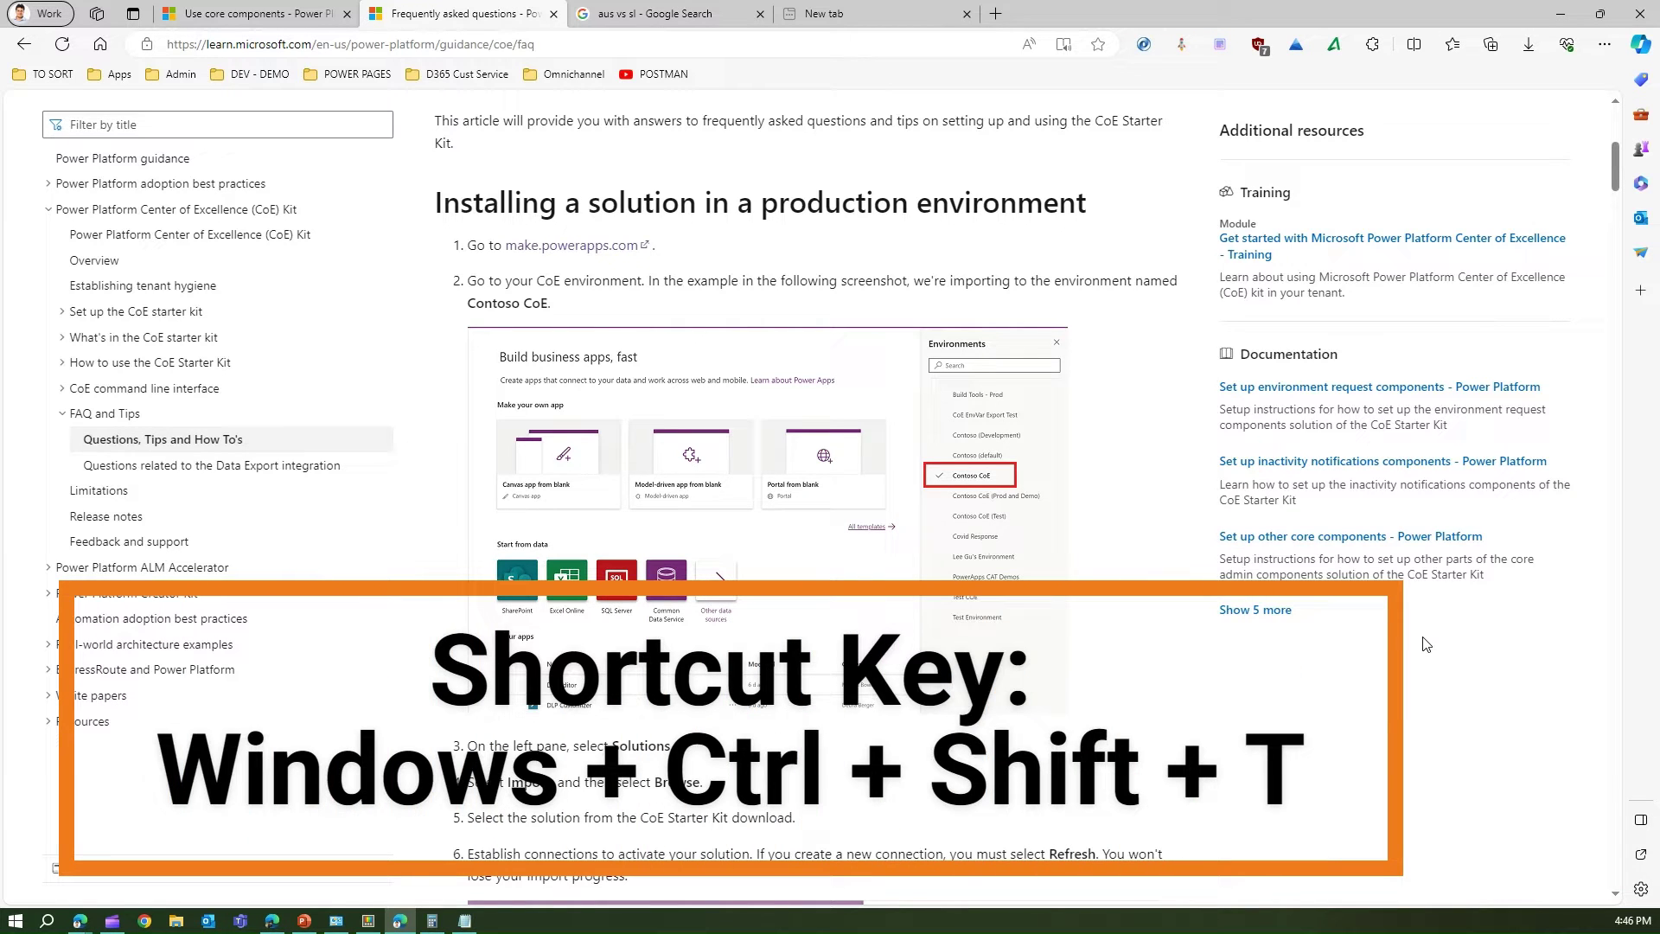
Crop a thumbnail of the 'Installing a solution in a production environment' section and position it mid-screen.
key(super+ctrl+shift+t)
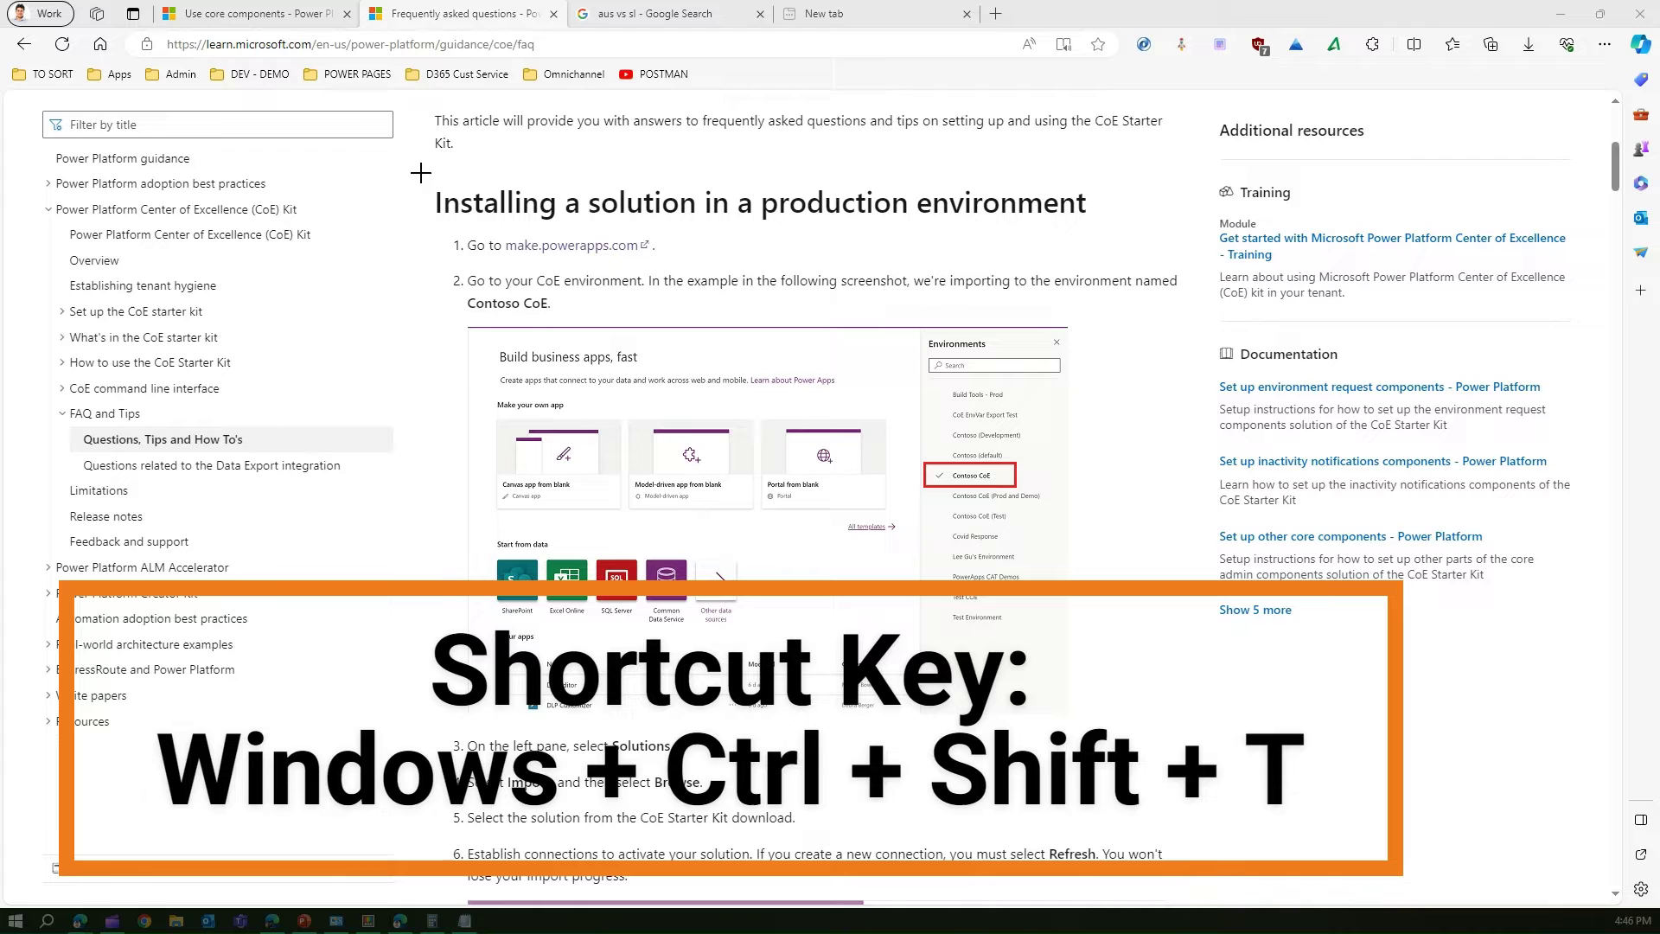
drag(420, 173, 1194, 889)
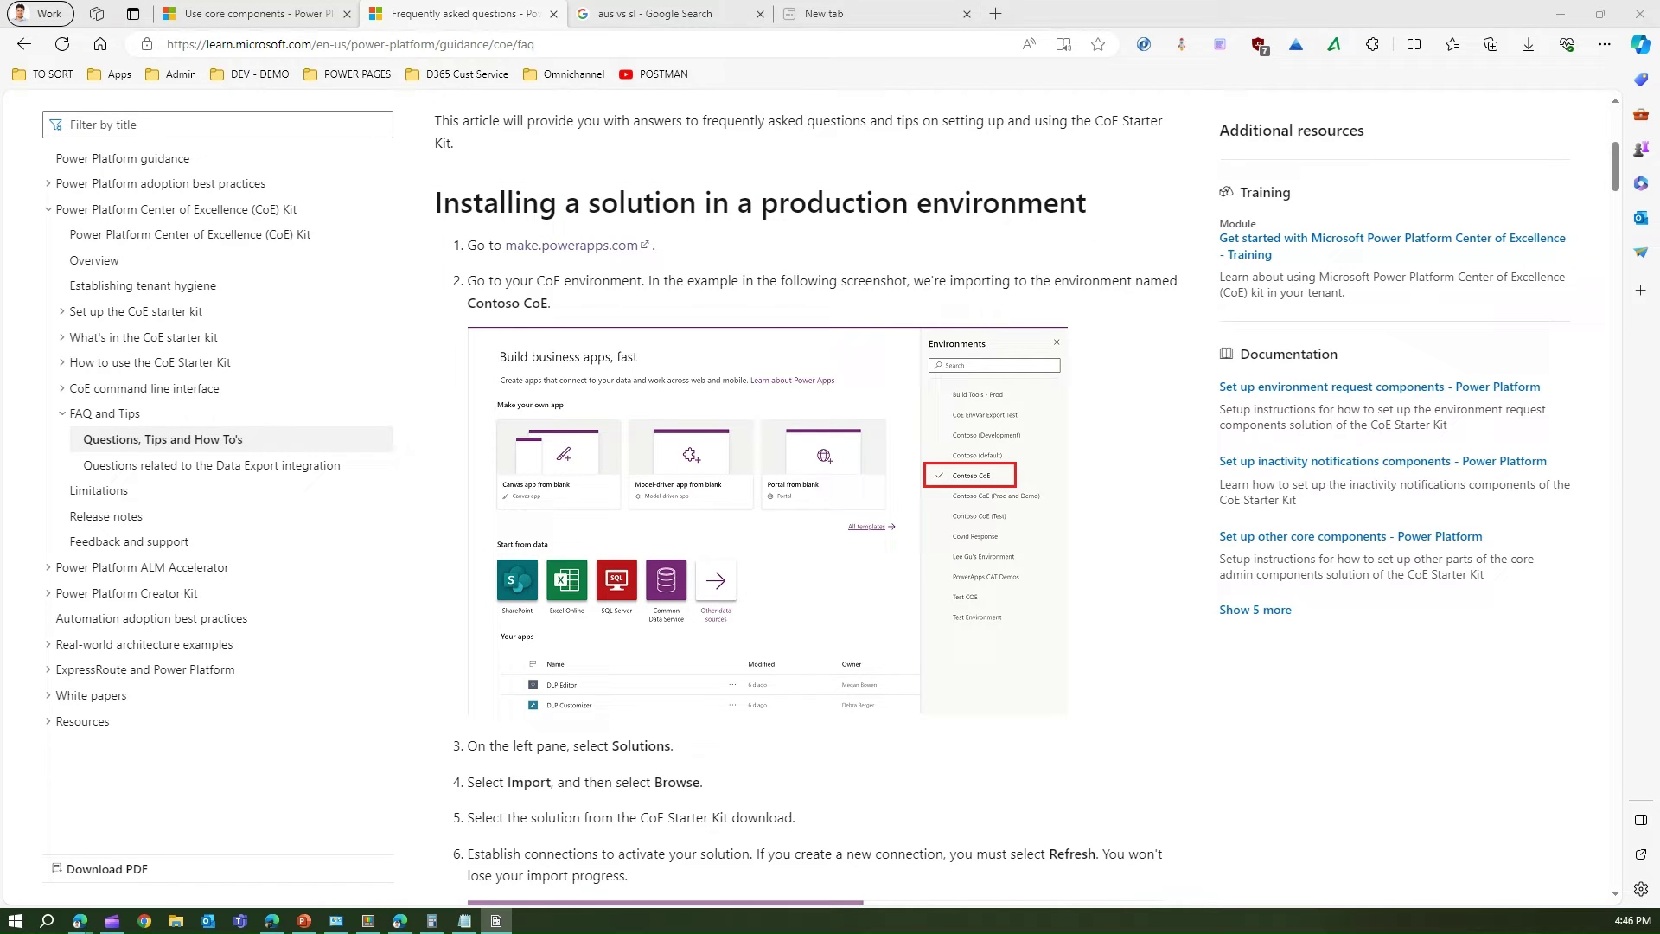
drag(195, 30, 856, 104)
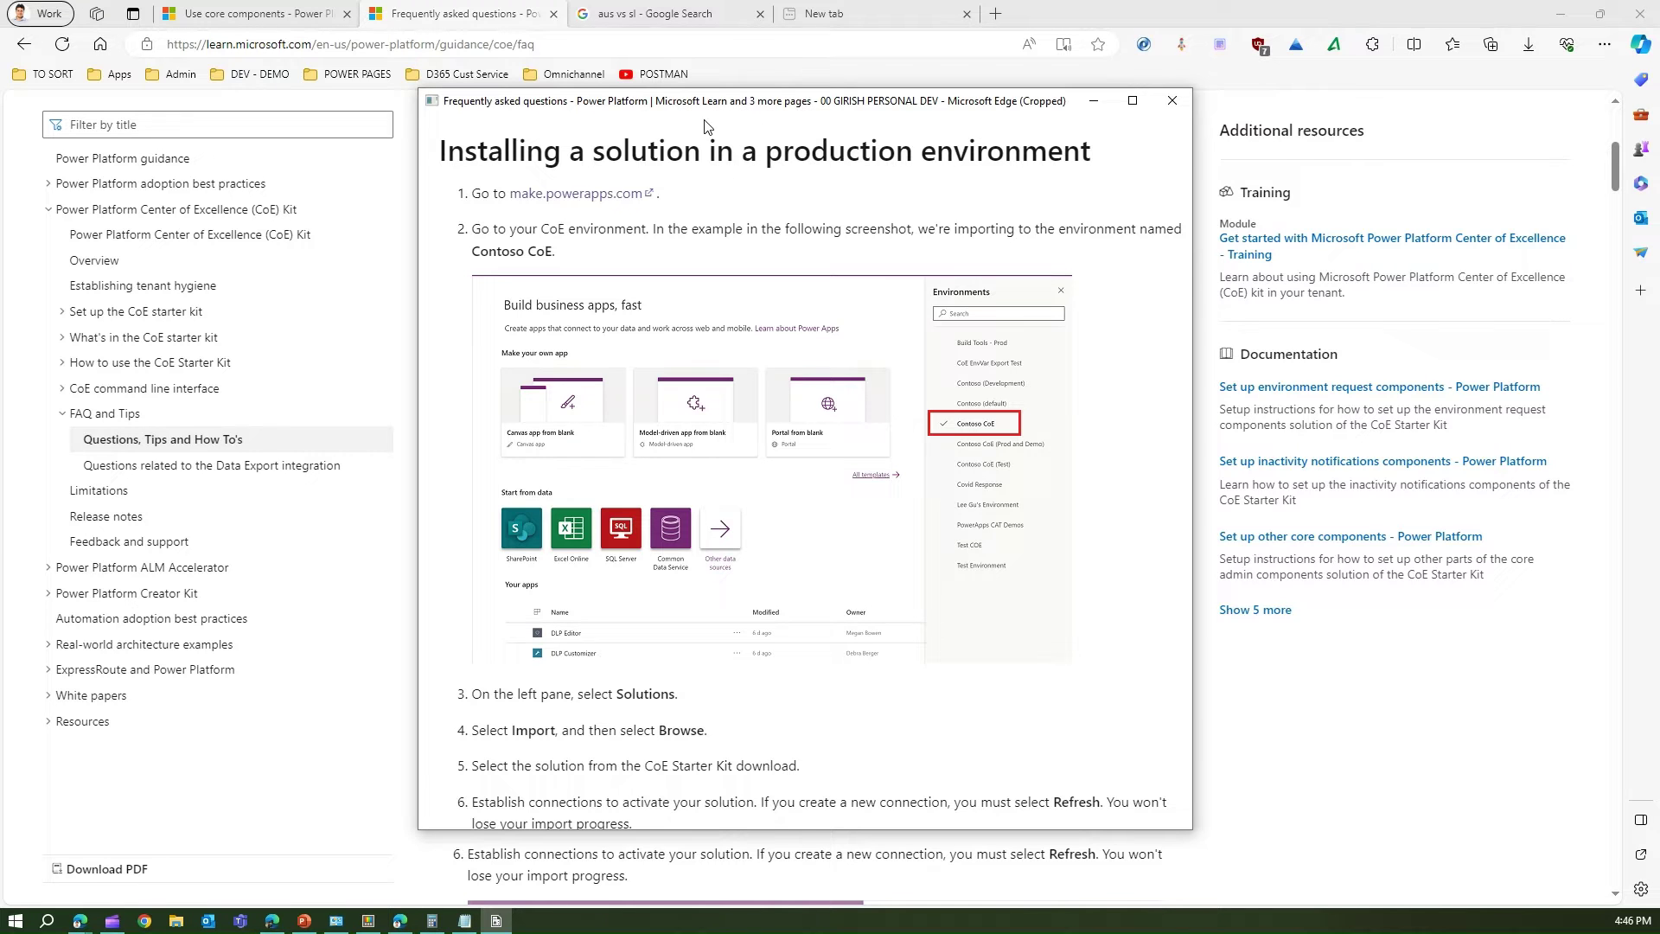
drag(738, 113, 766, 92)
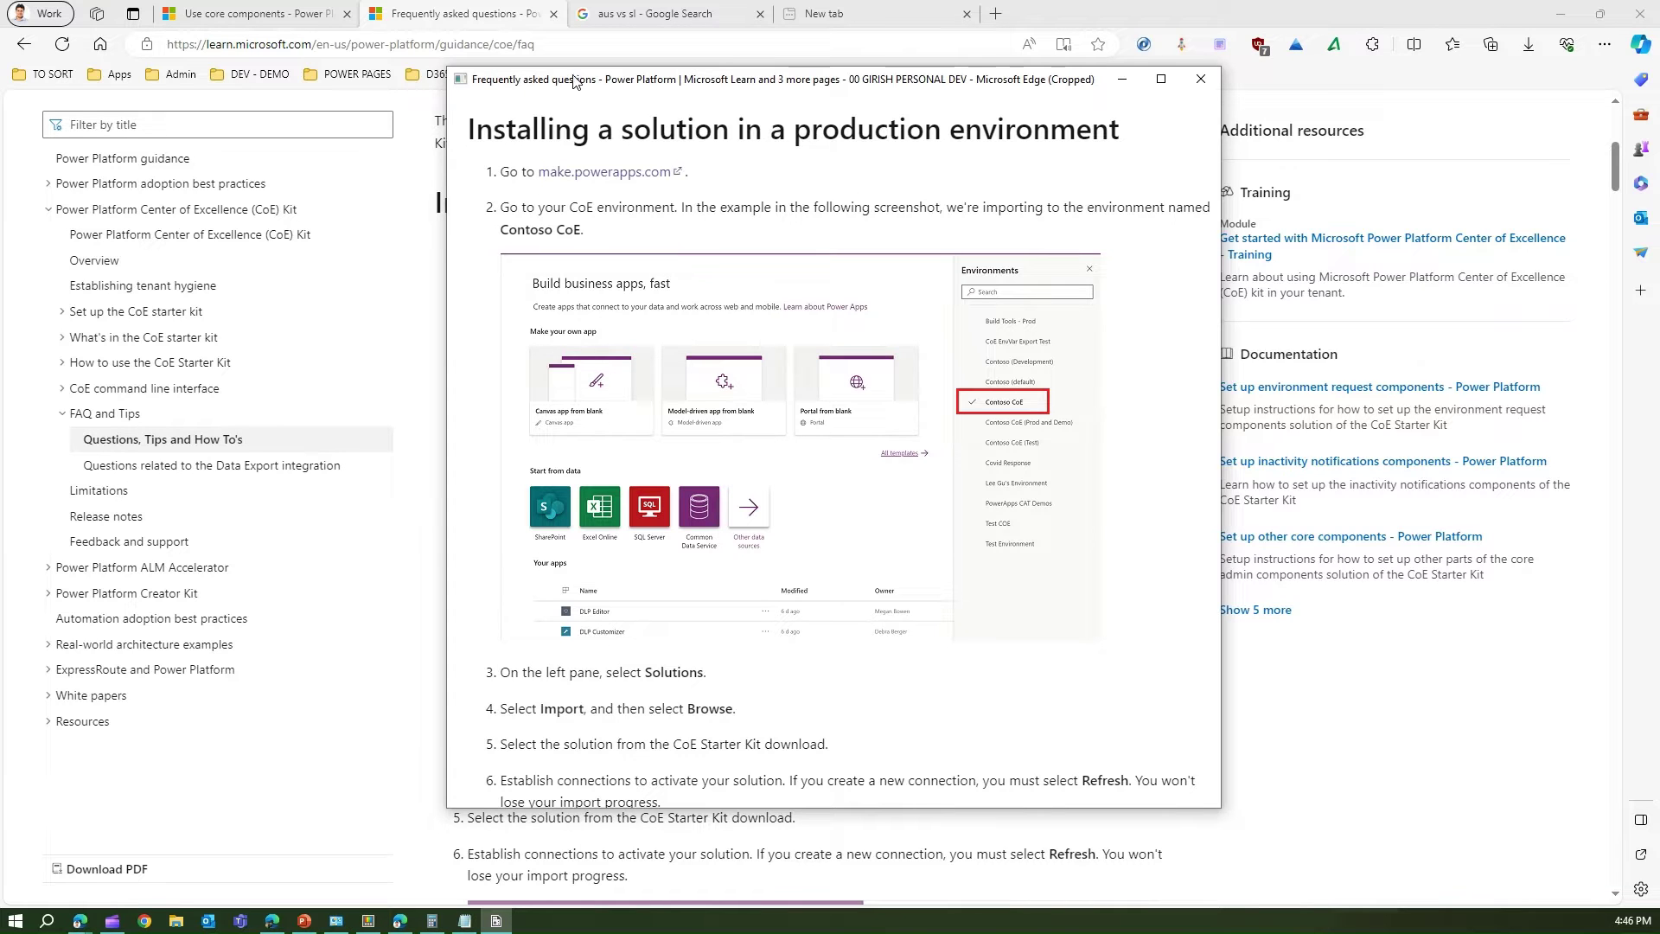
drag(575, 78, 545, 93)
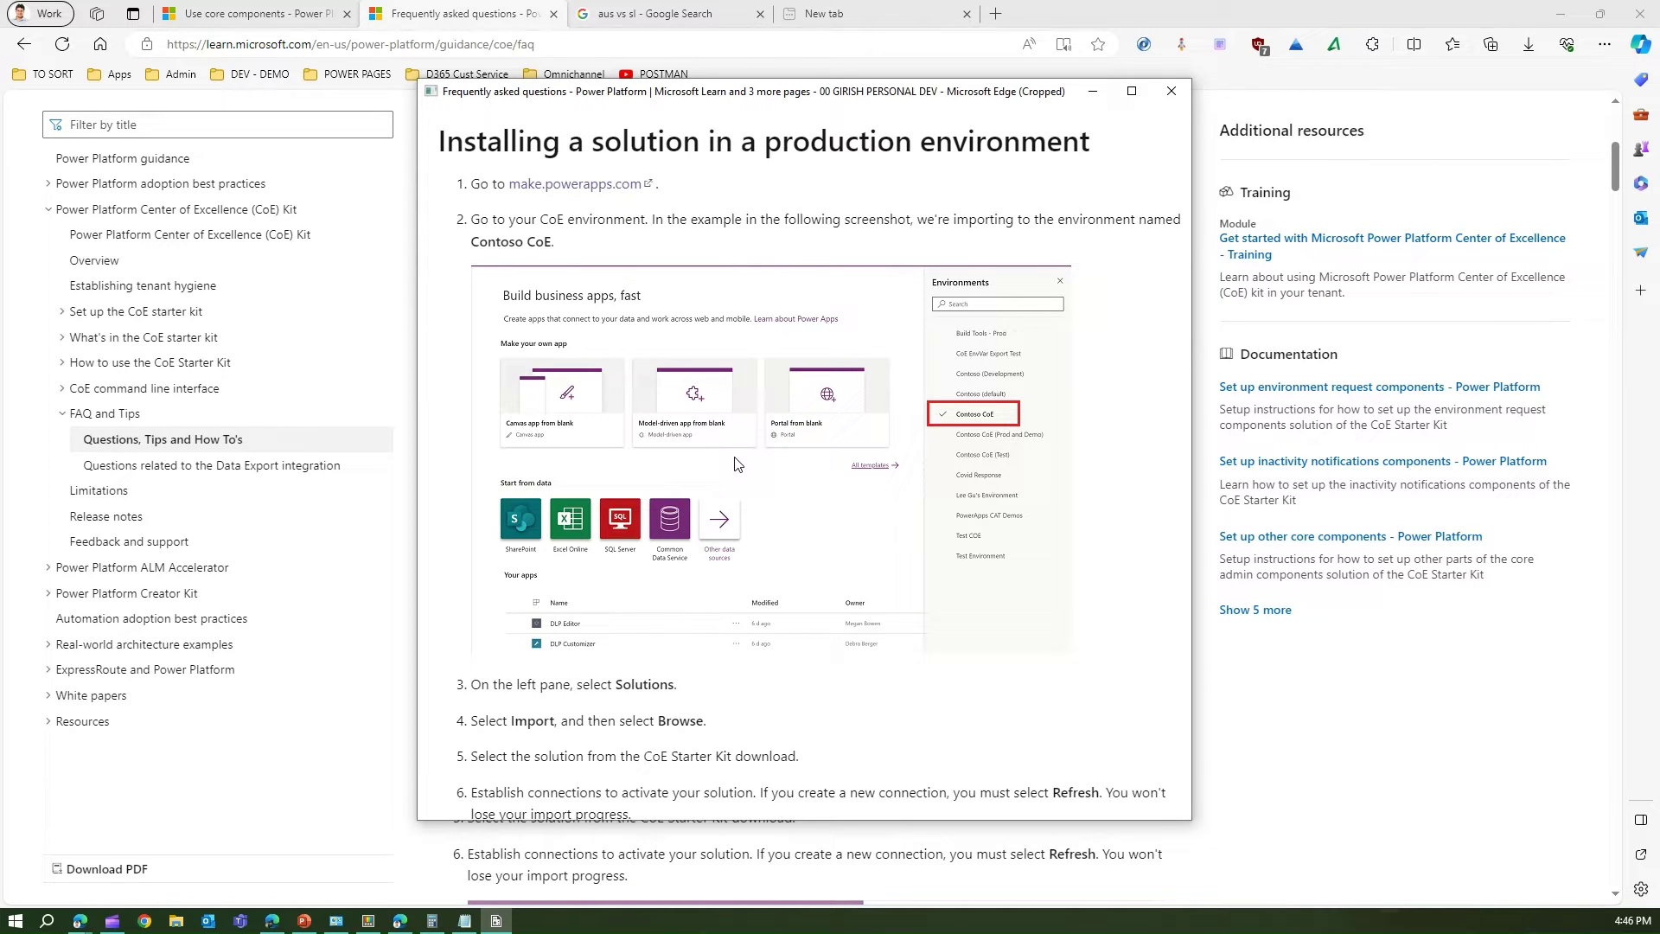
drag(973, 94, 1020, 67)
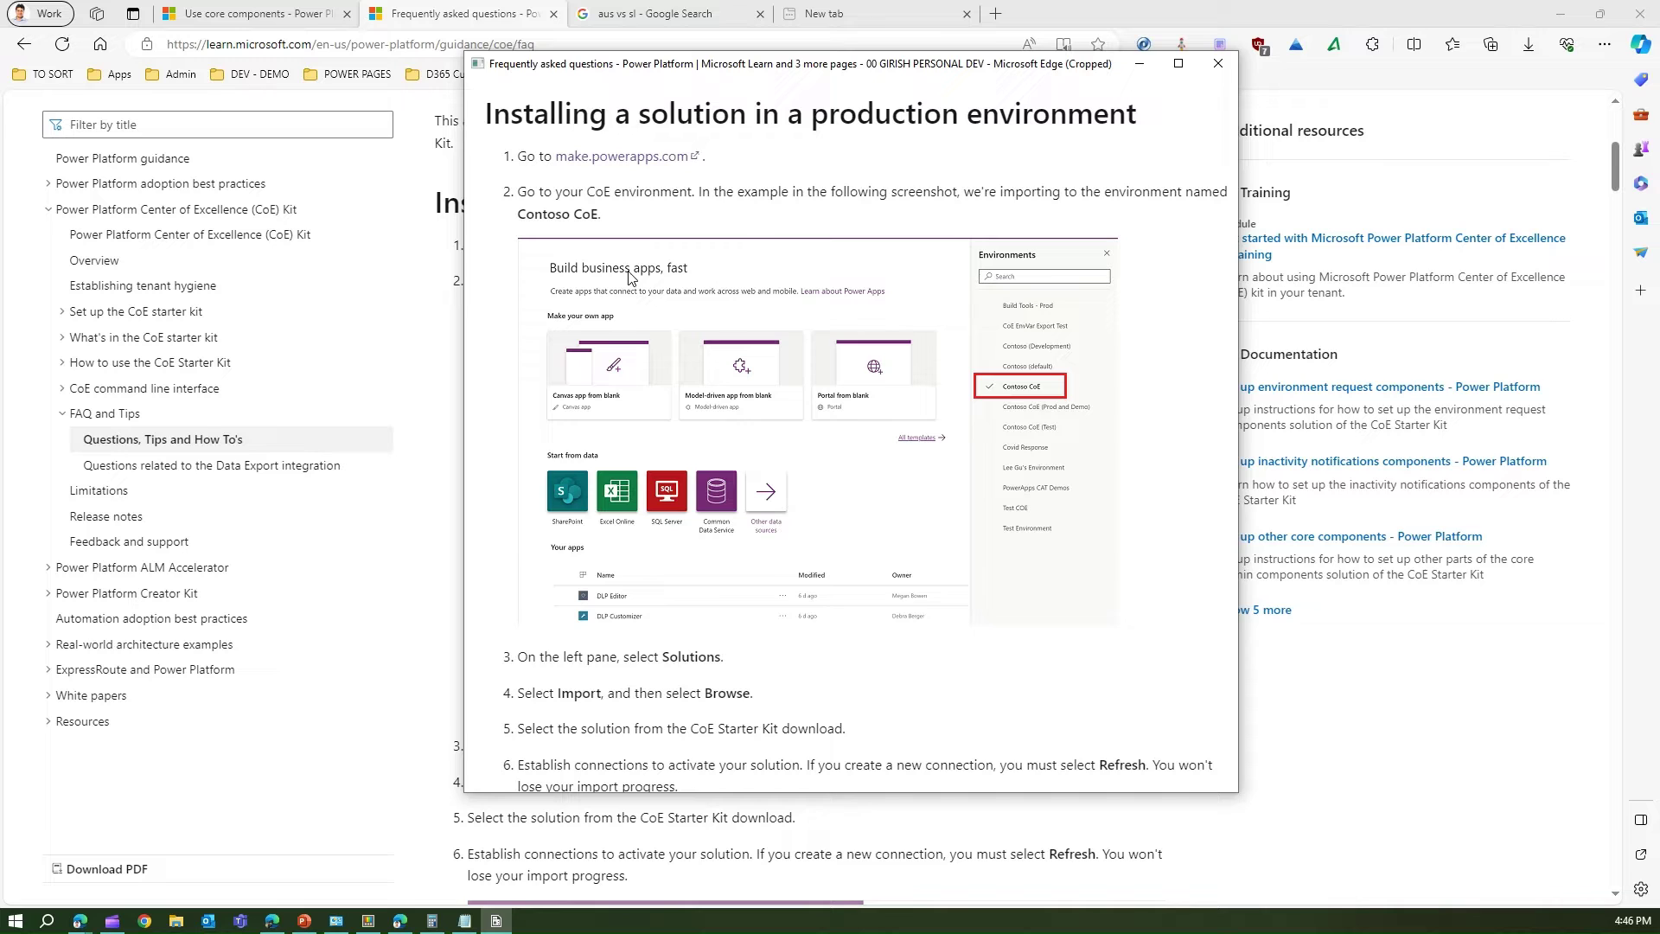
drag(686, 78, 522, 114)
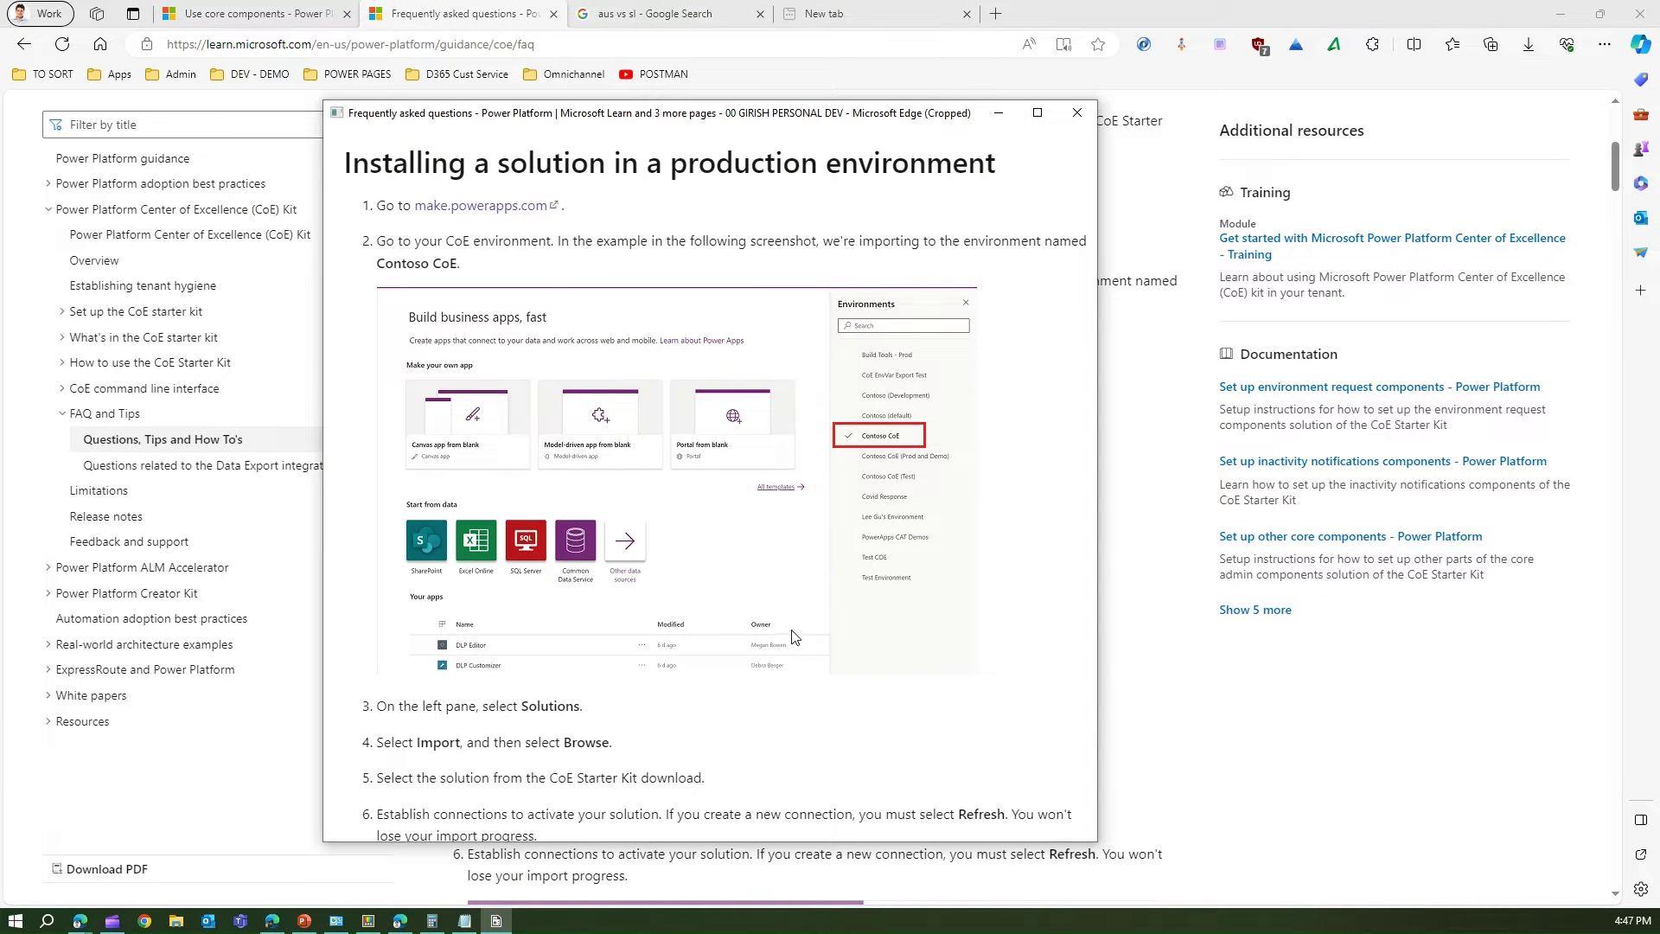
Close the first thumbnail, crop and close a second of Set flow run-only users, then open Use core components.
click(1078, 112)
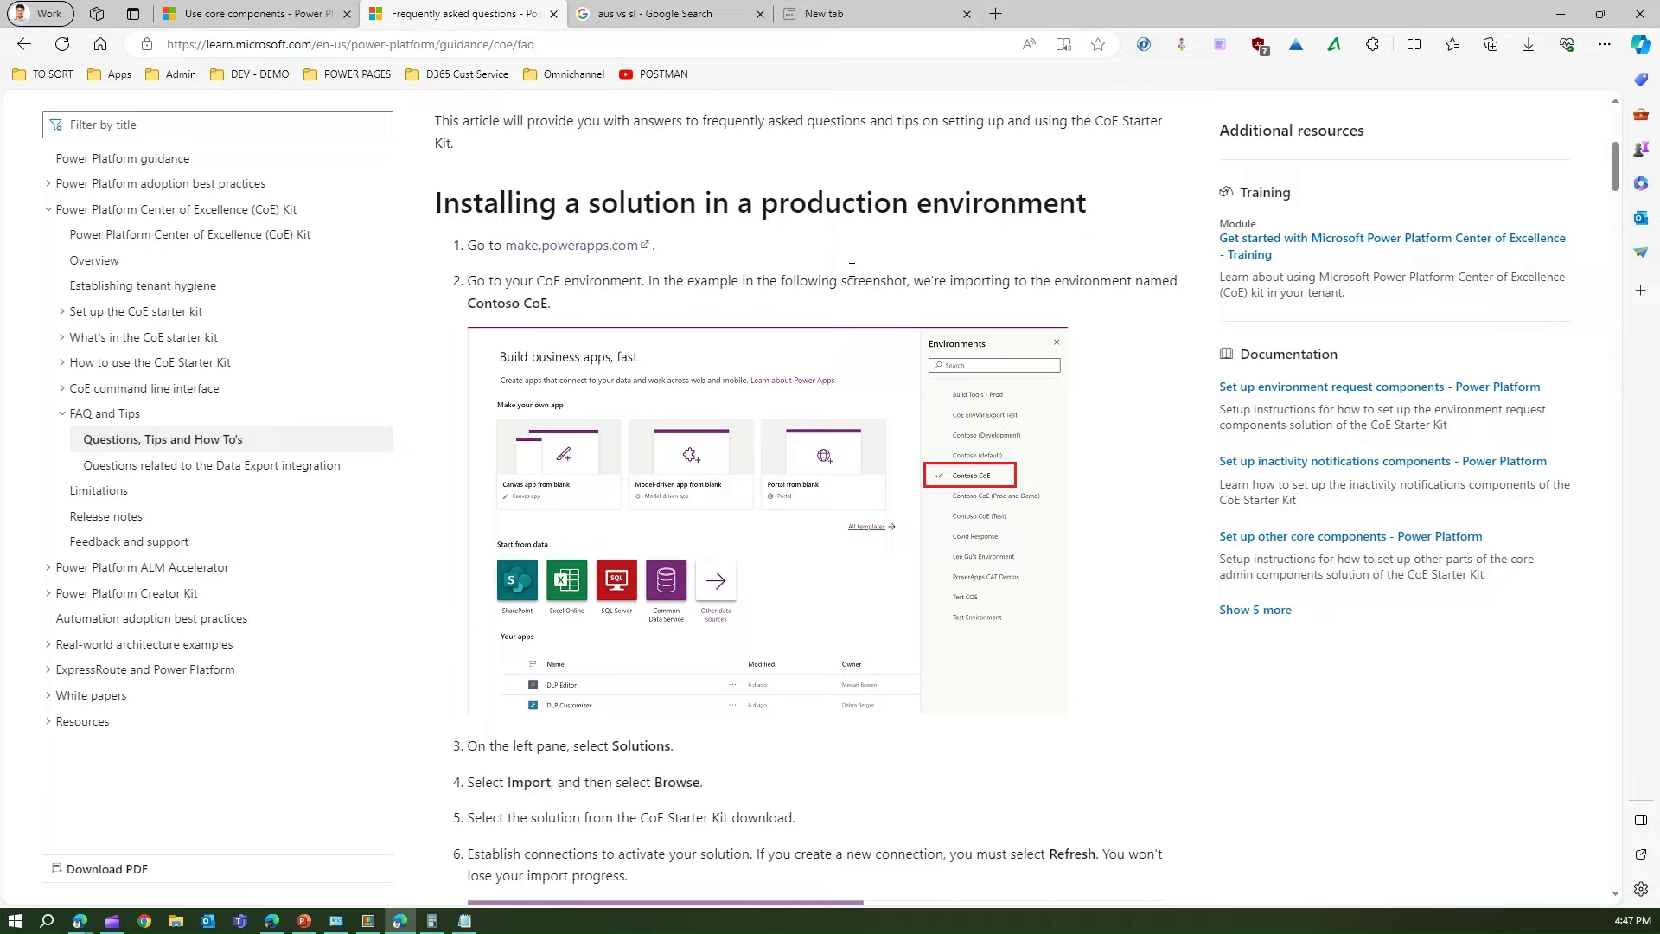
drag(1611, 182, 1620, 275)
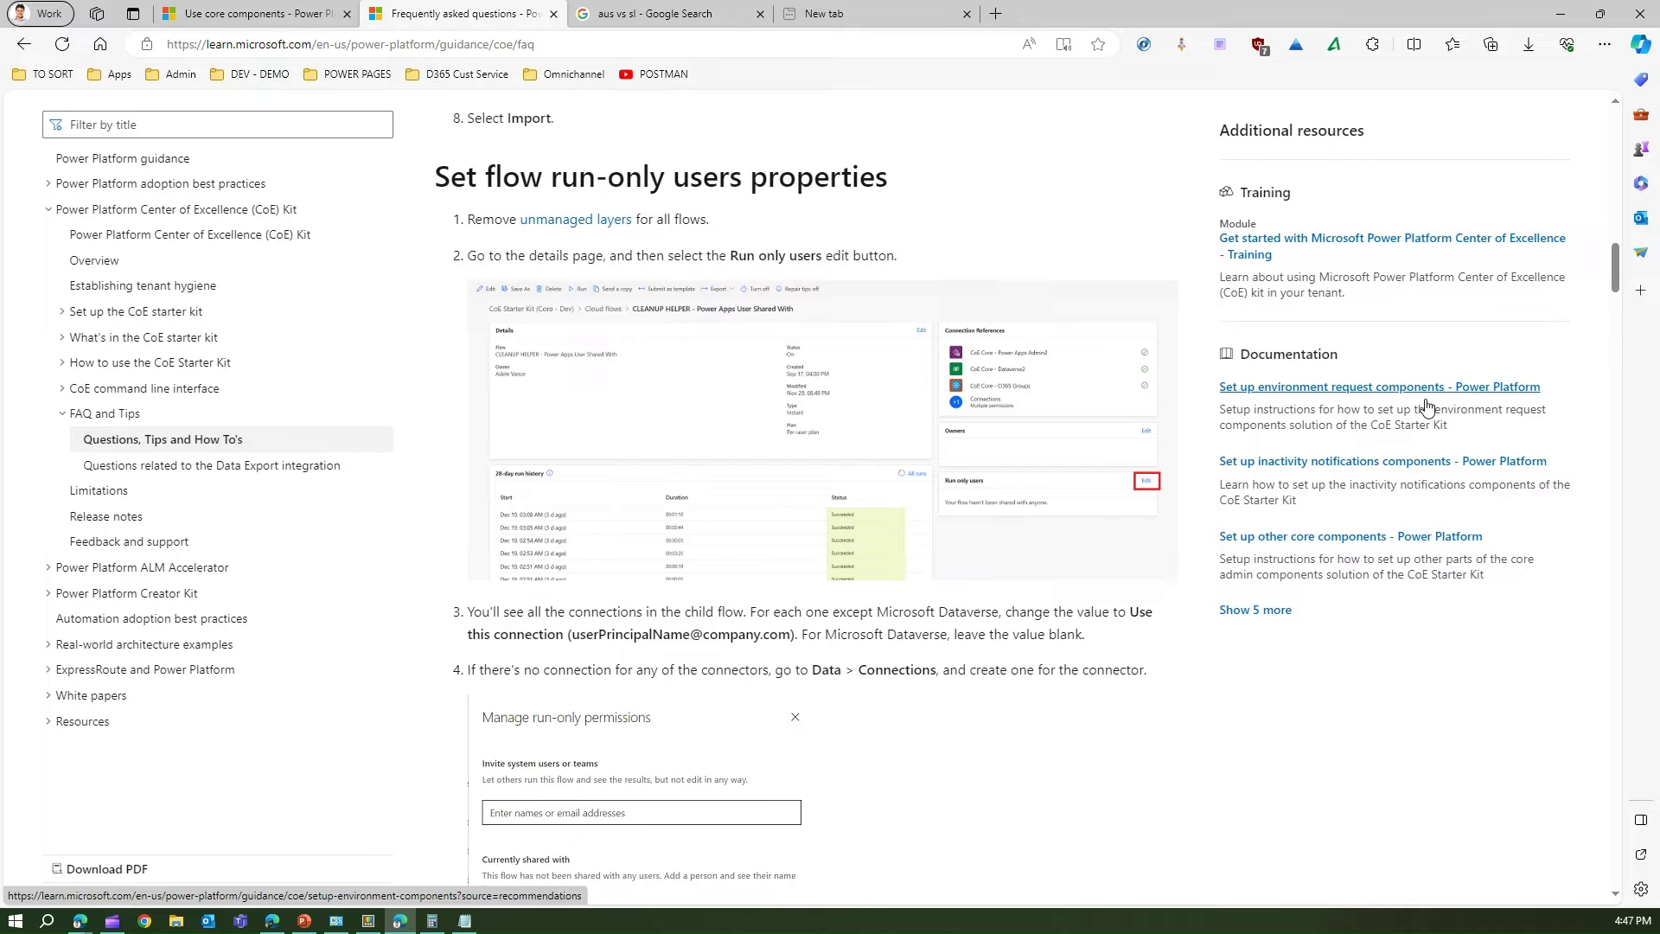
key(super+shift+s)
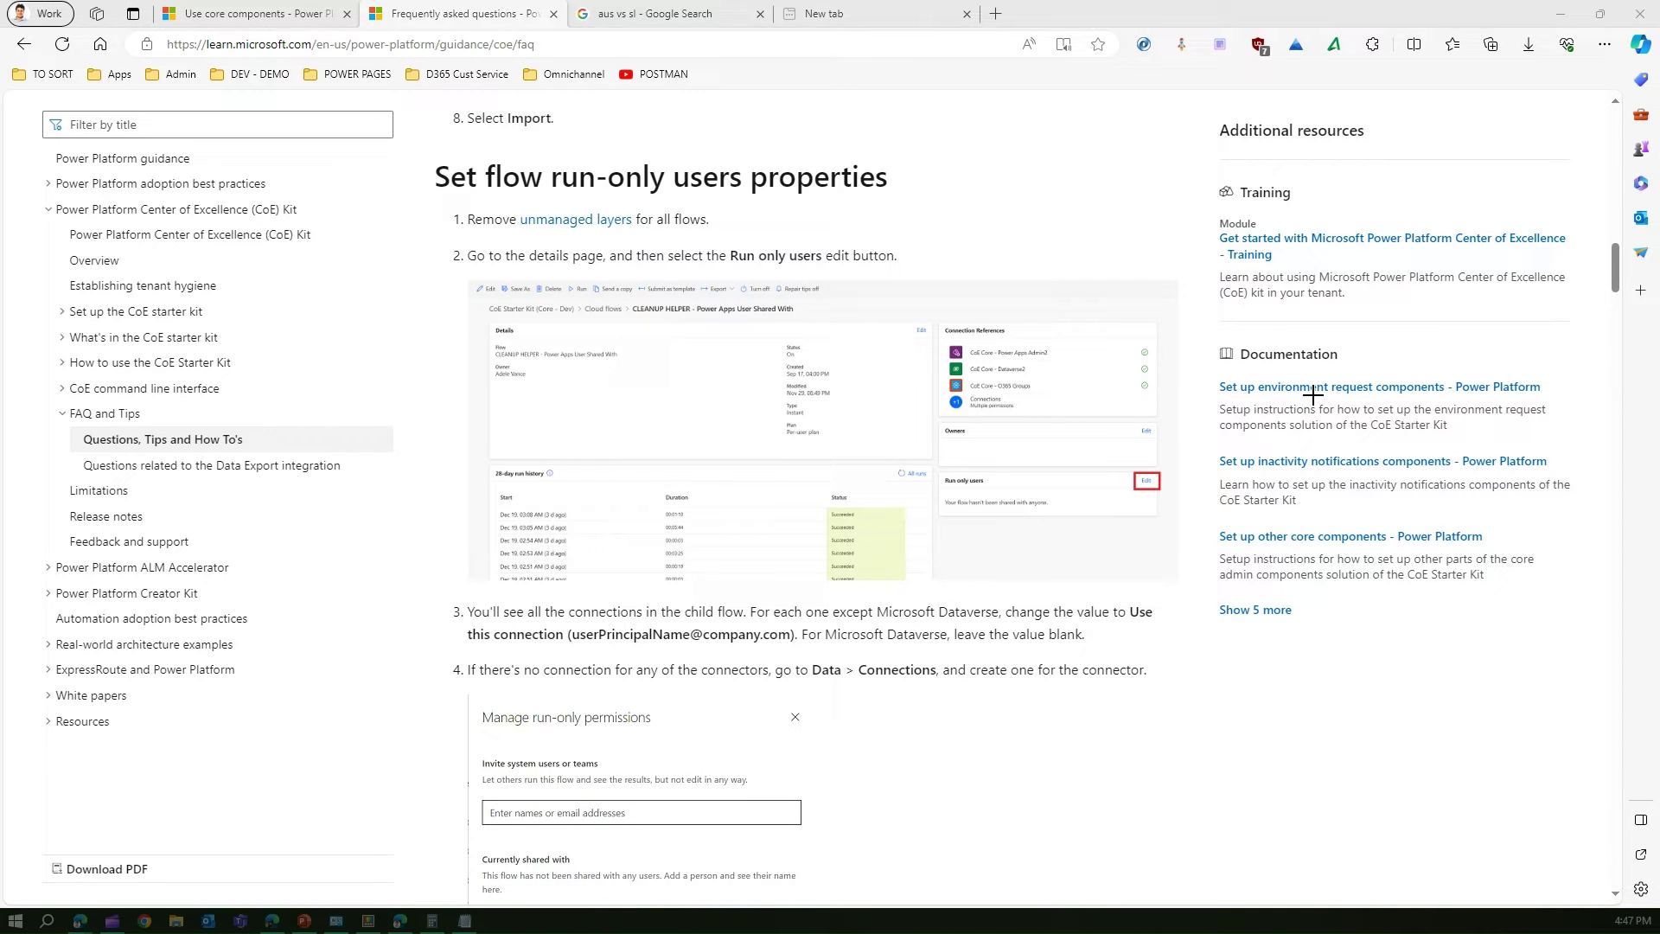
drag(425, 151, 1190, 693)
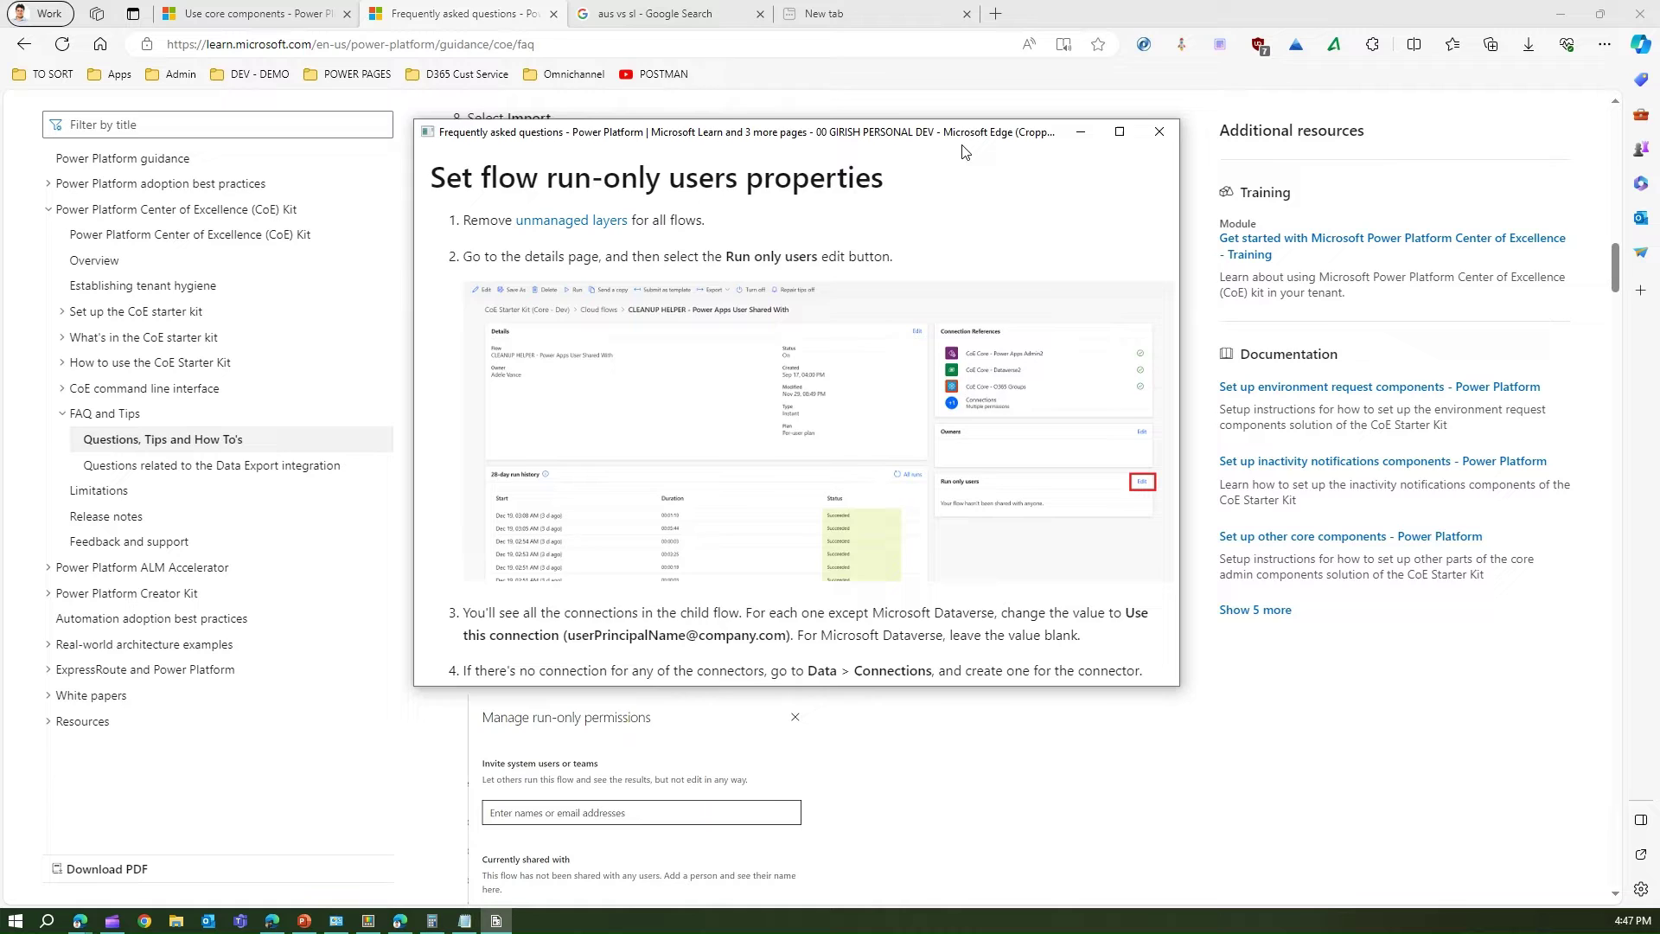
drag(966, 151, 913, 180)
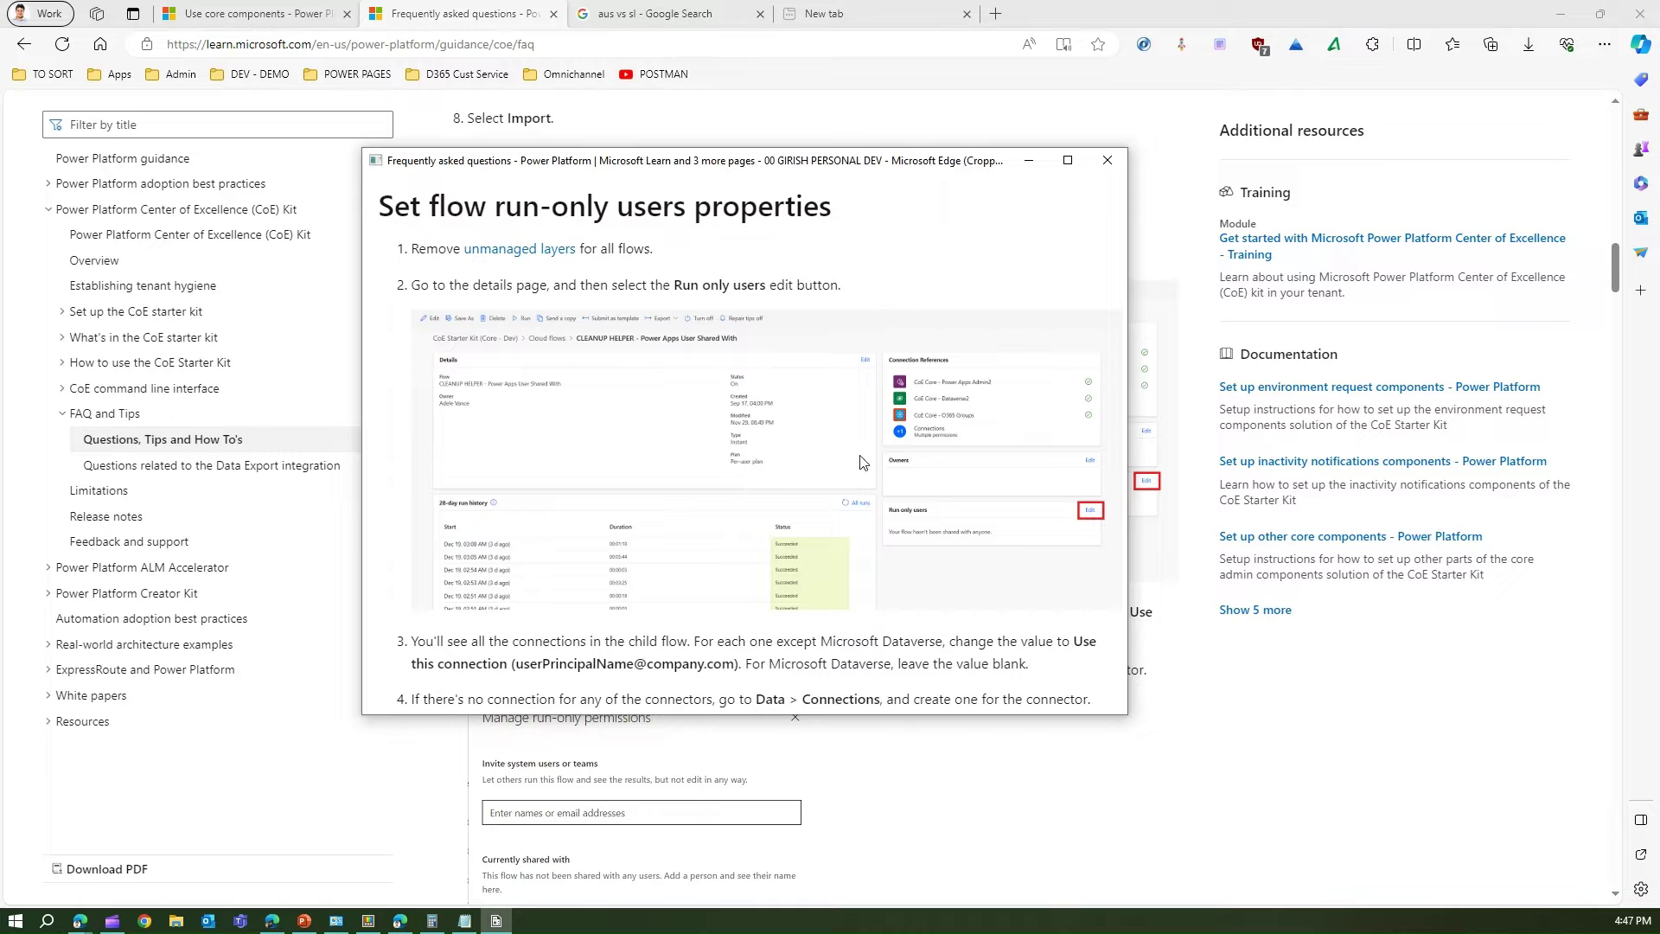
click(1108, 161)
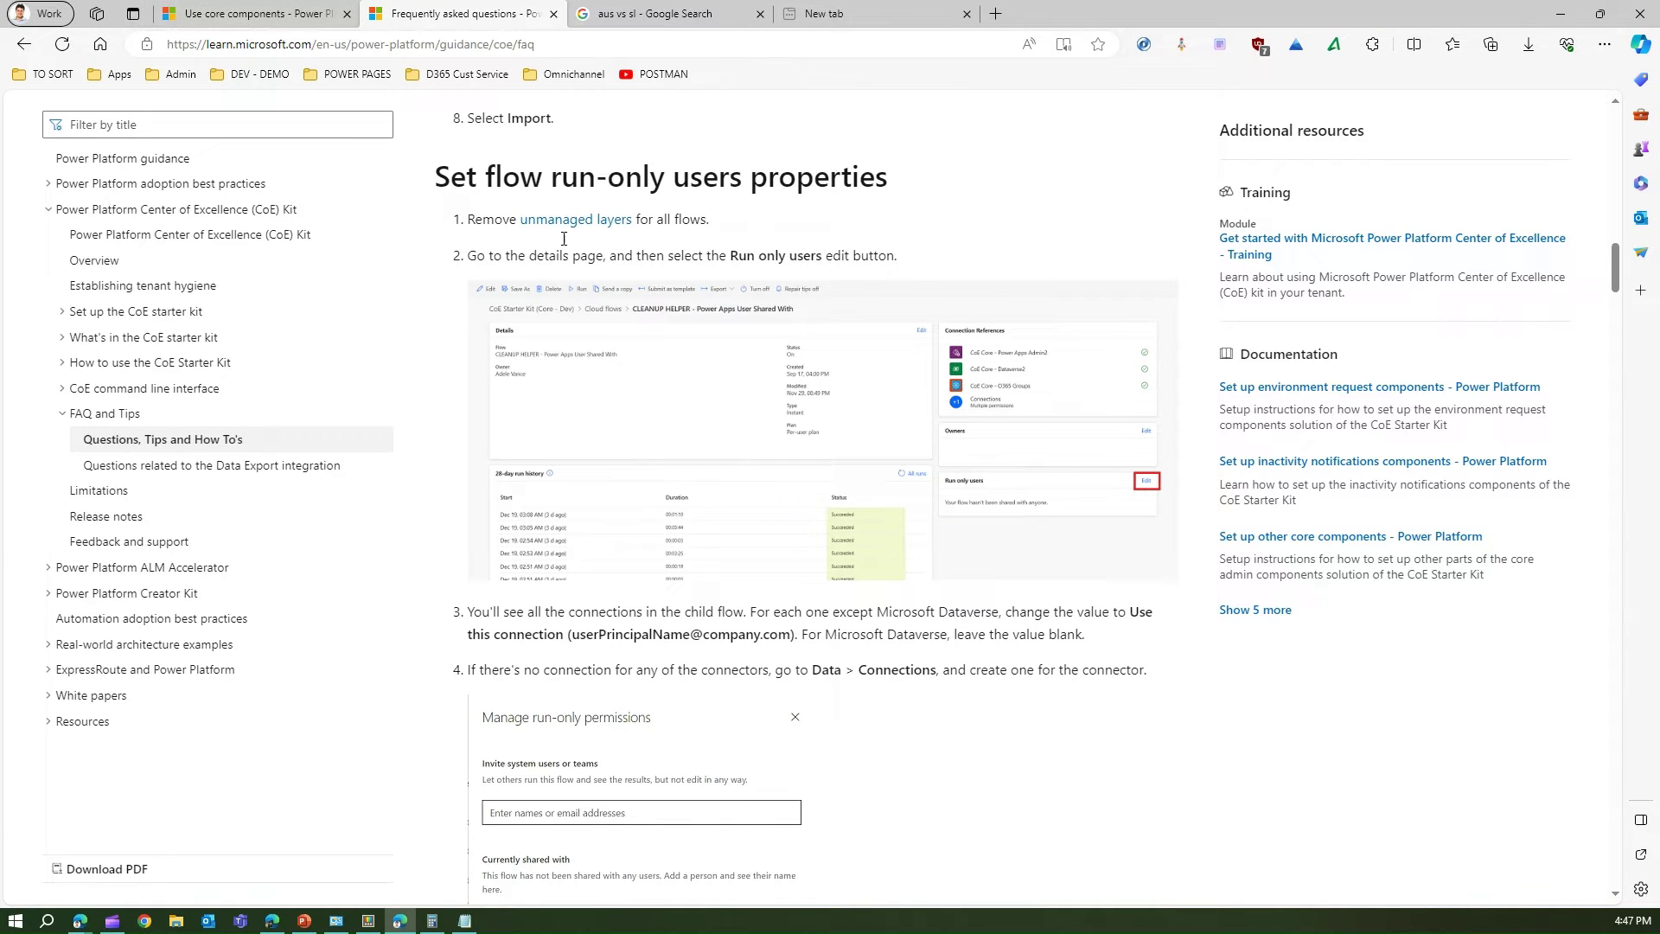
click(249, 14)
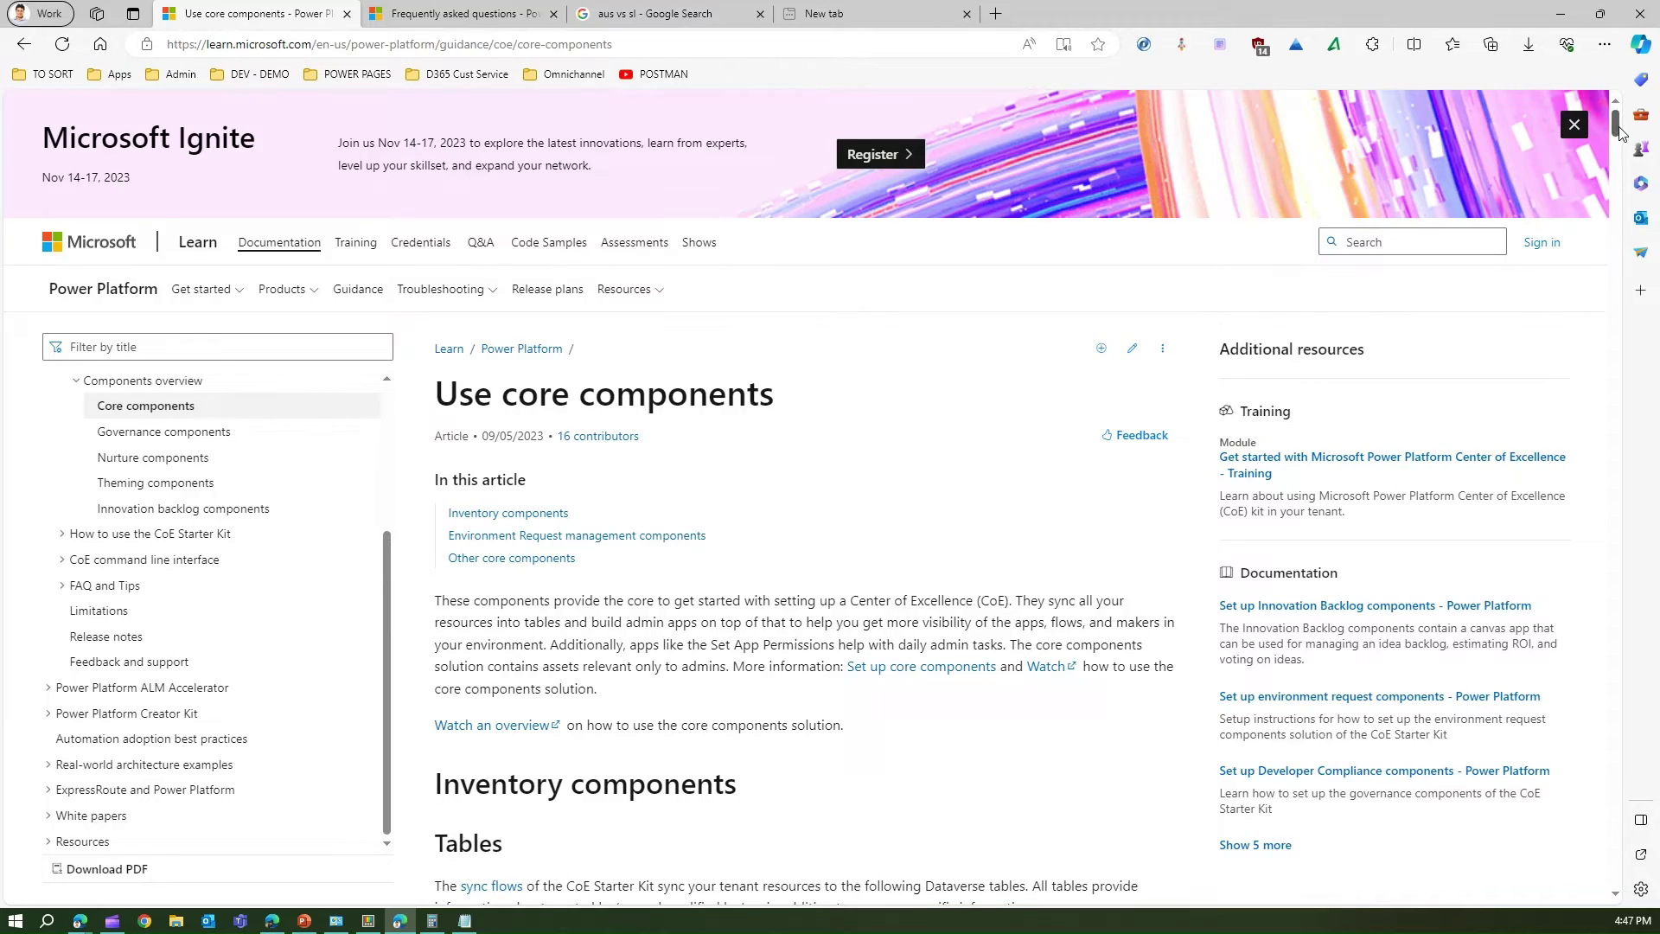
drag(1617, 139, 1617, 832)
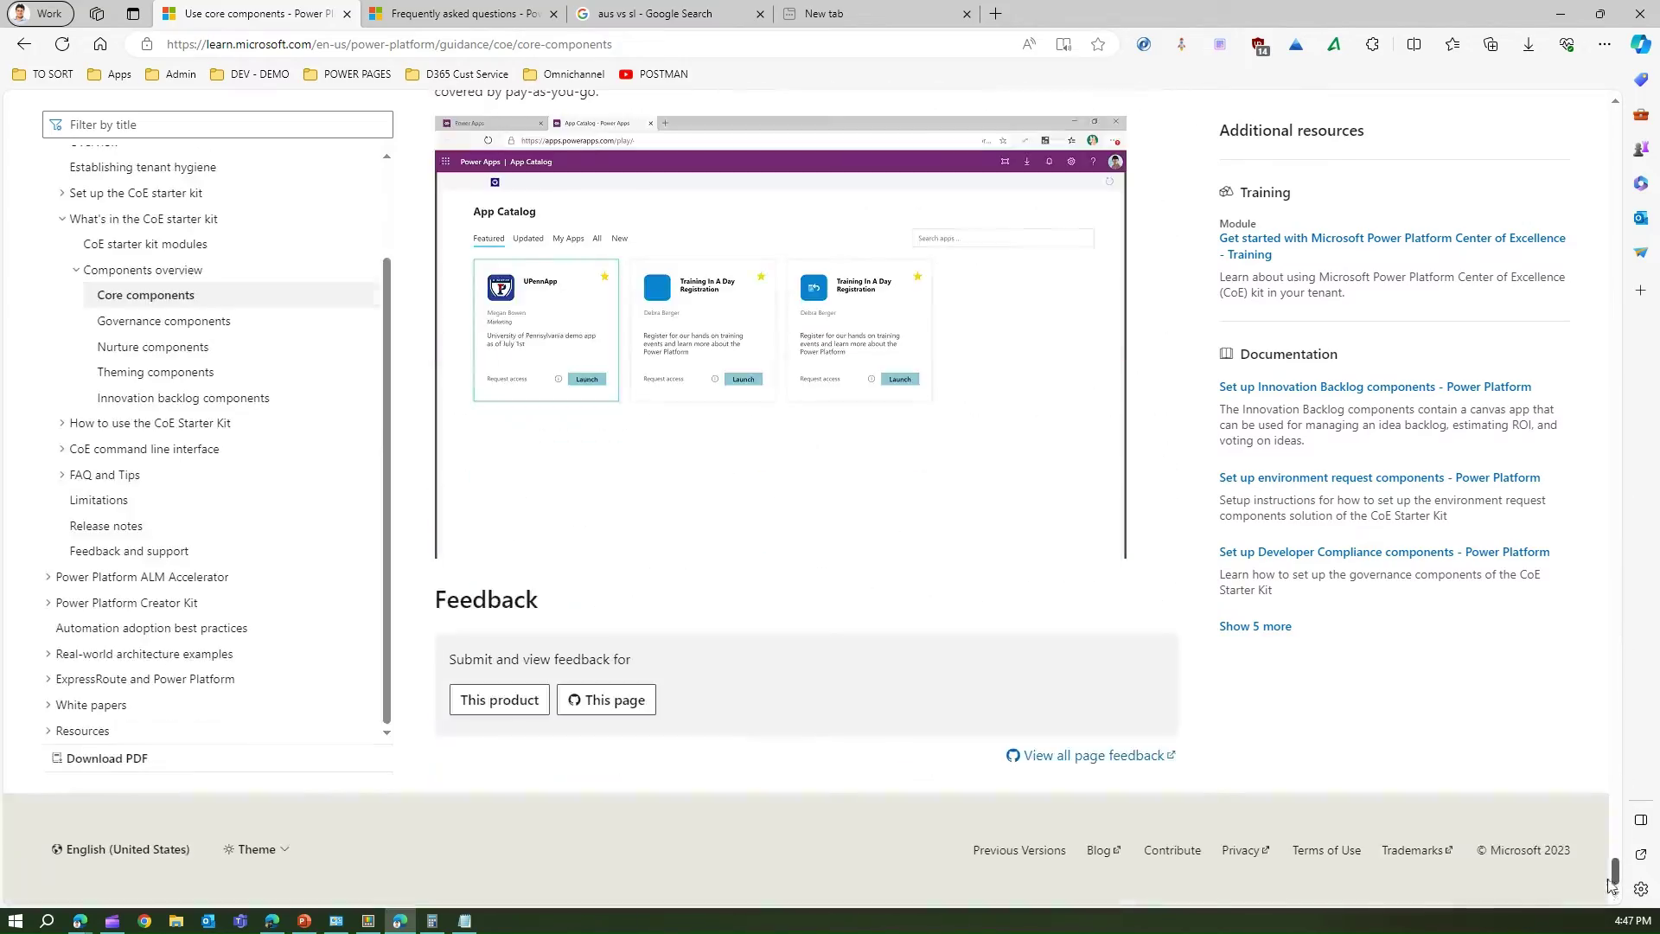
drag(1611, 884, 1656, 185)
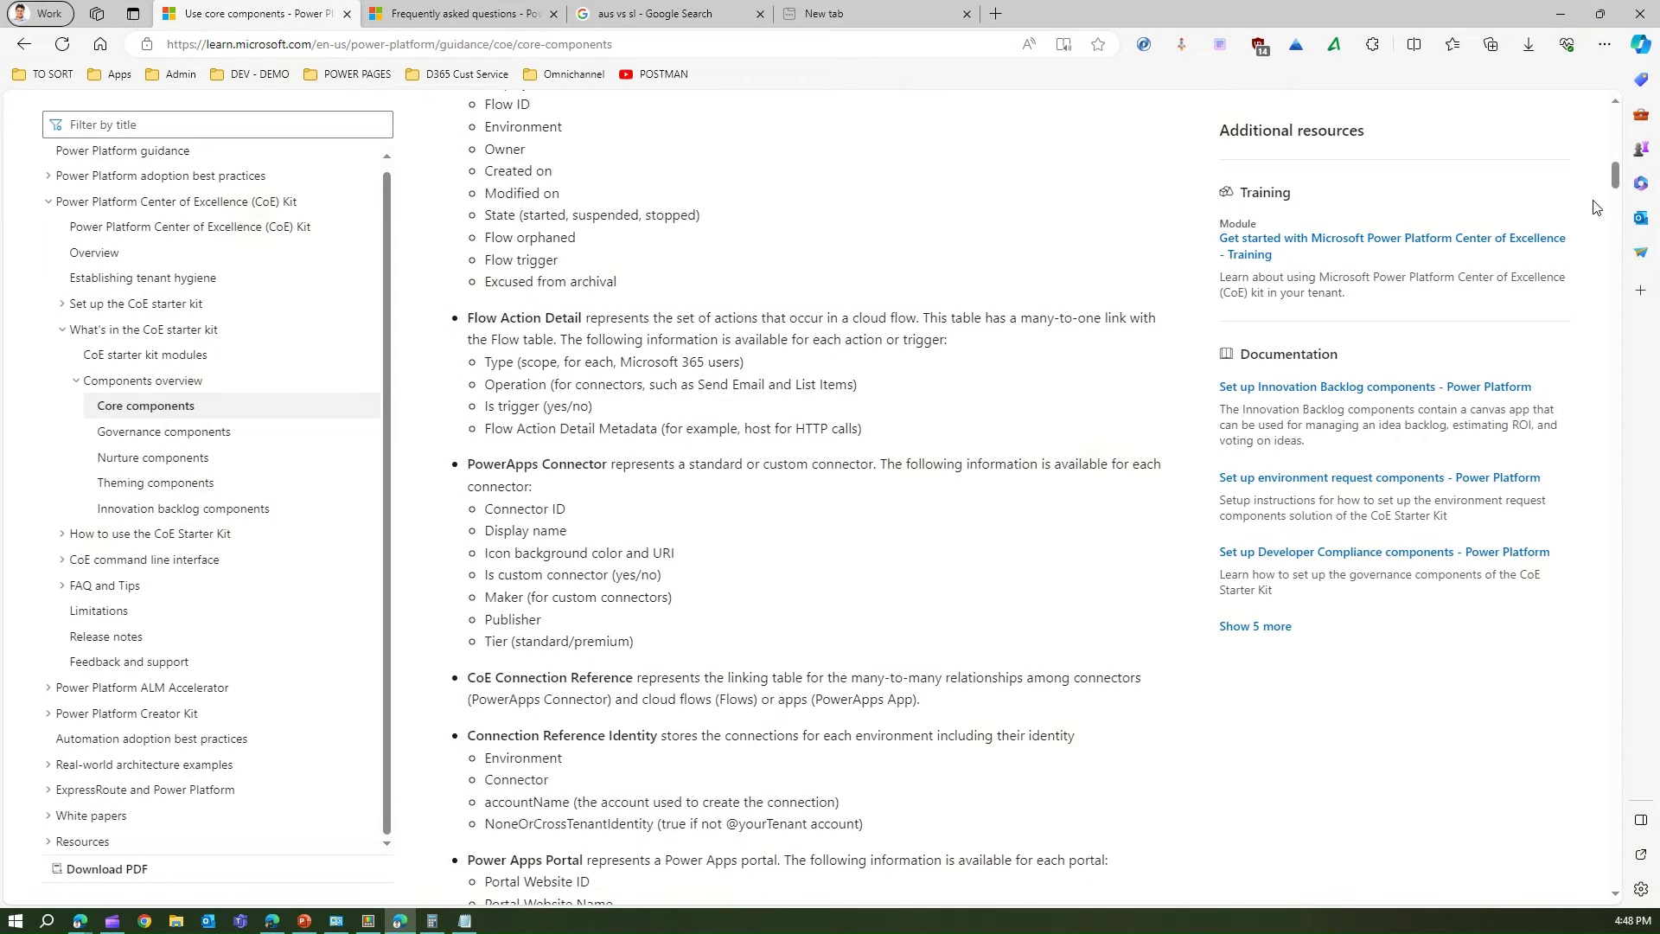
drag(1615, 177, 1627, 134)
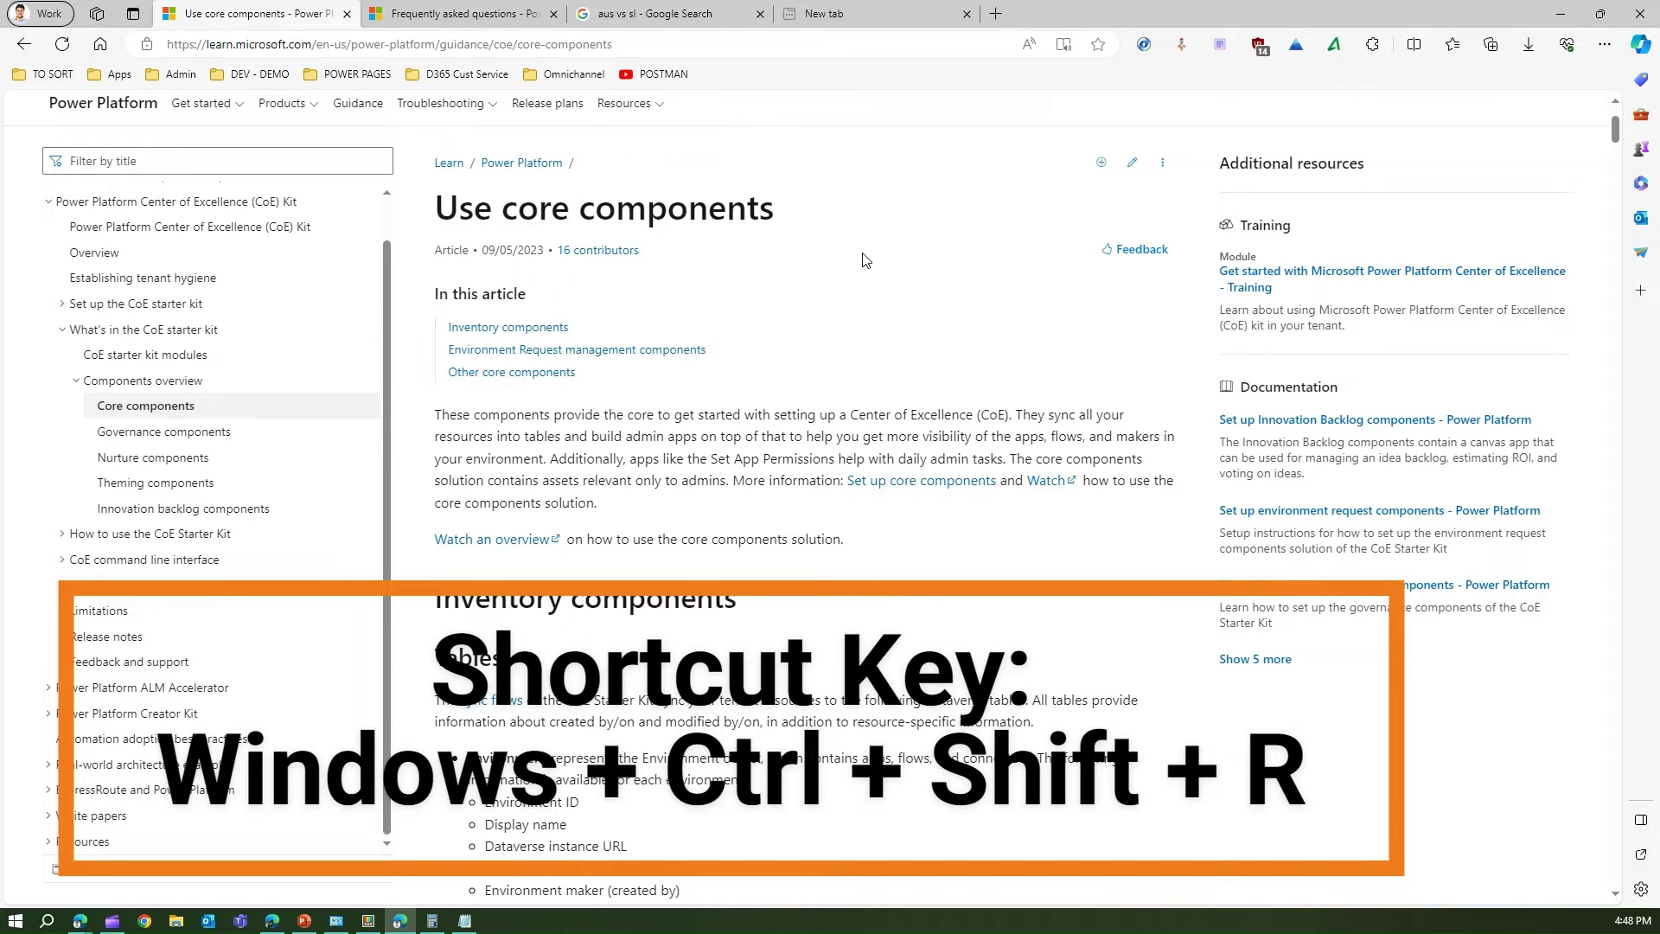
Create a Win+Ctrl+Shift+R reparented window of the article area, then close it.
key(super+ctrl+shift+r)
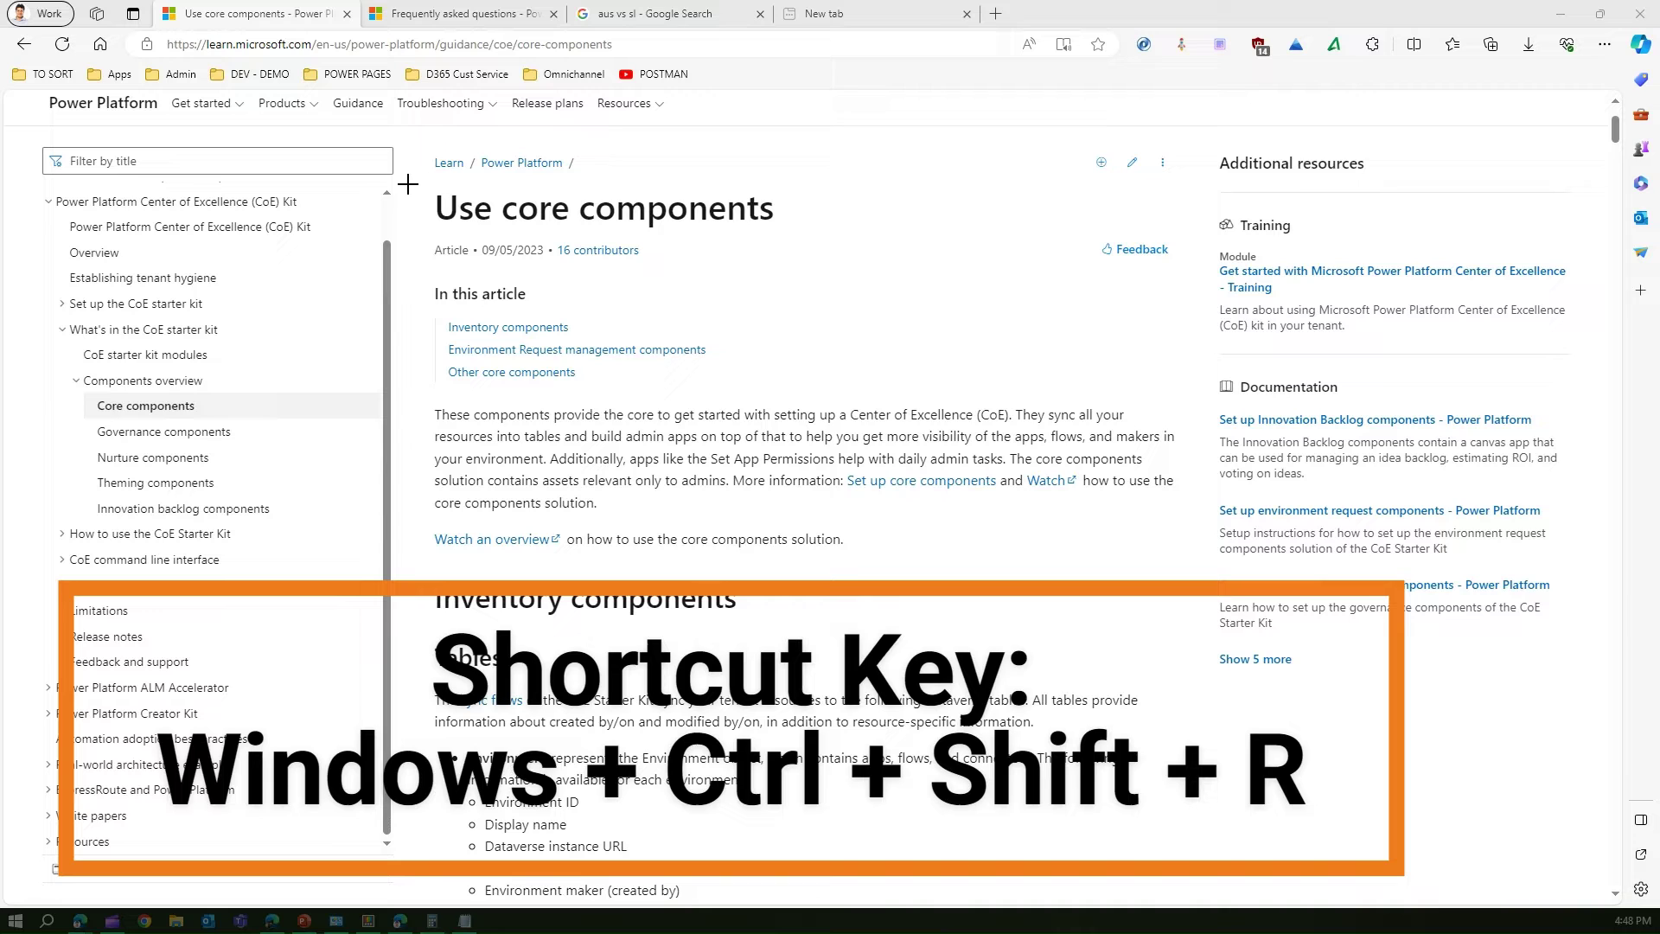
drag(407, 180, 1206, 902)
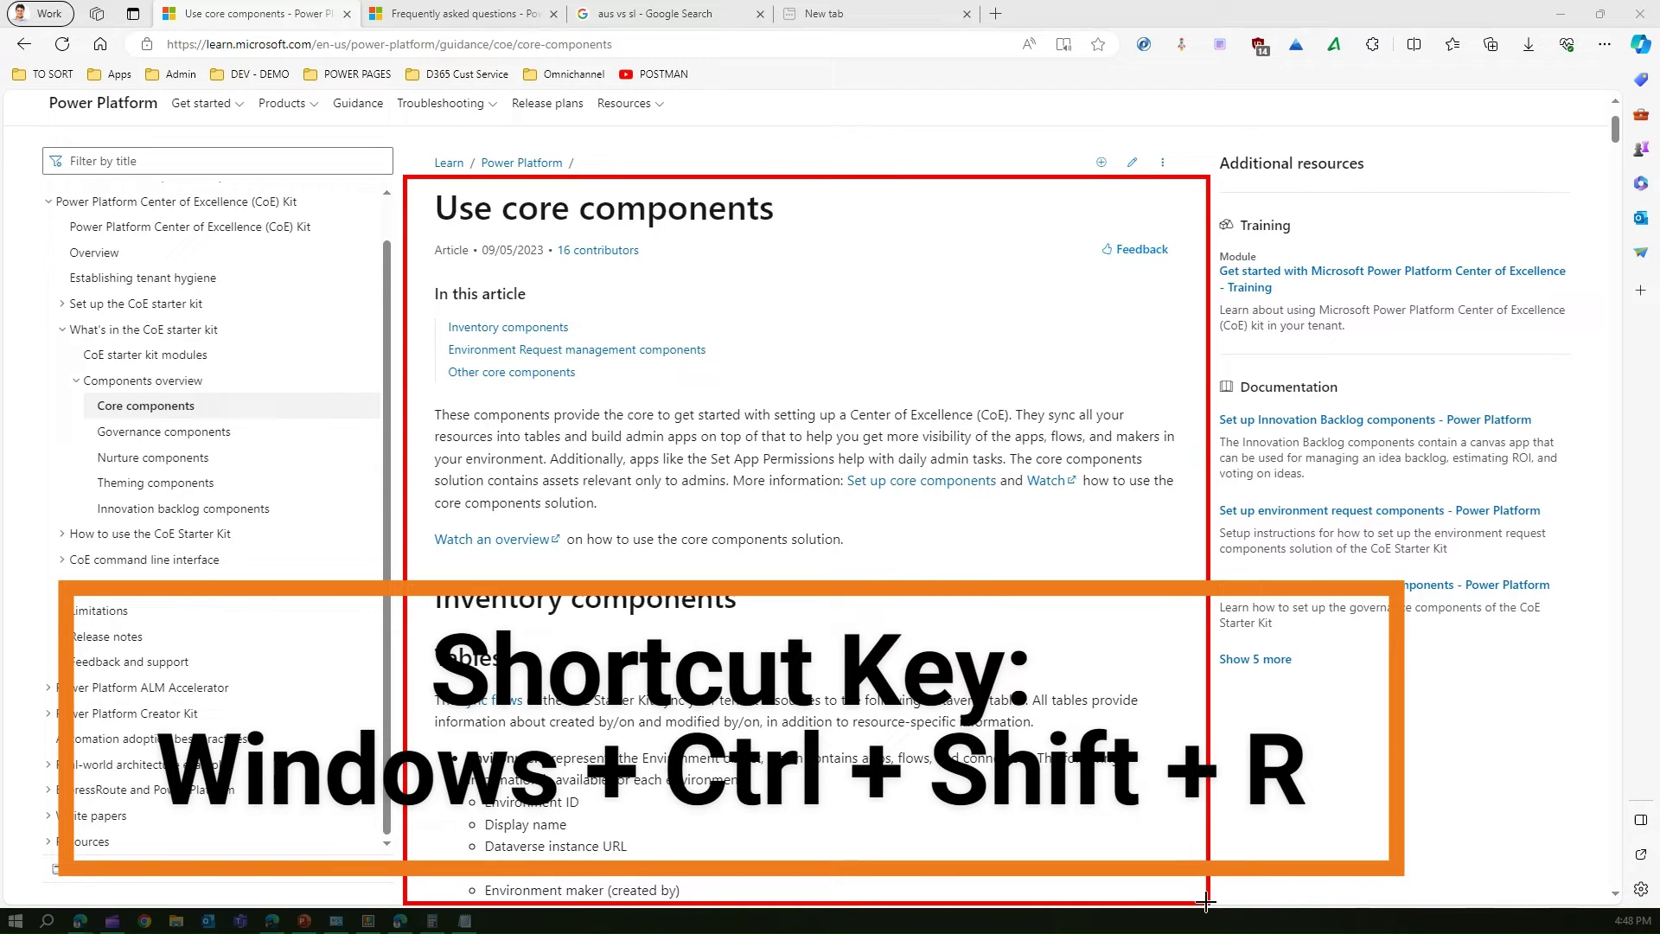
drag(1206, 902, 1208, 904)
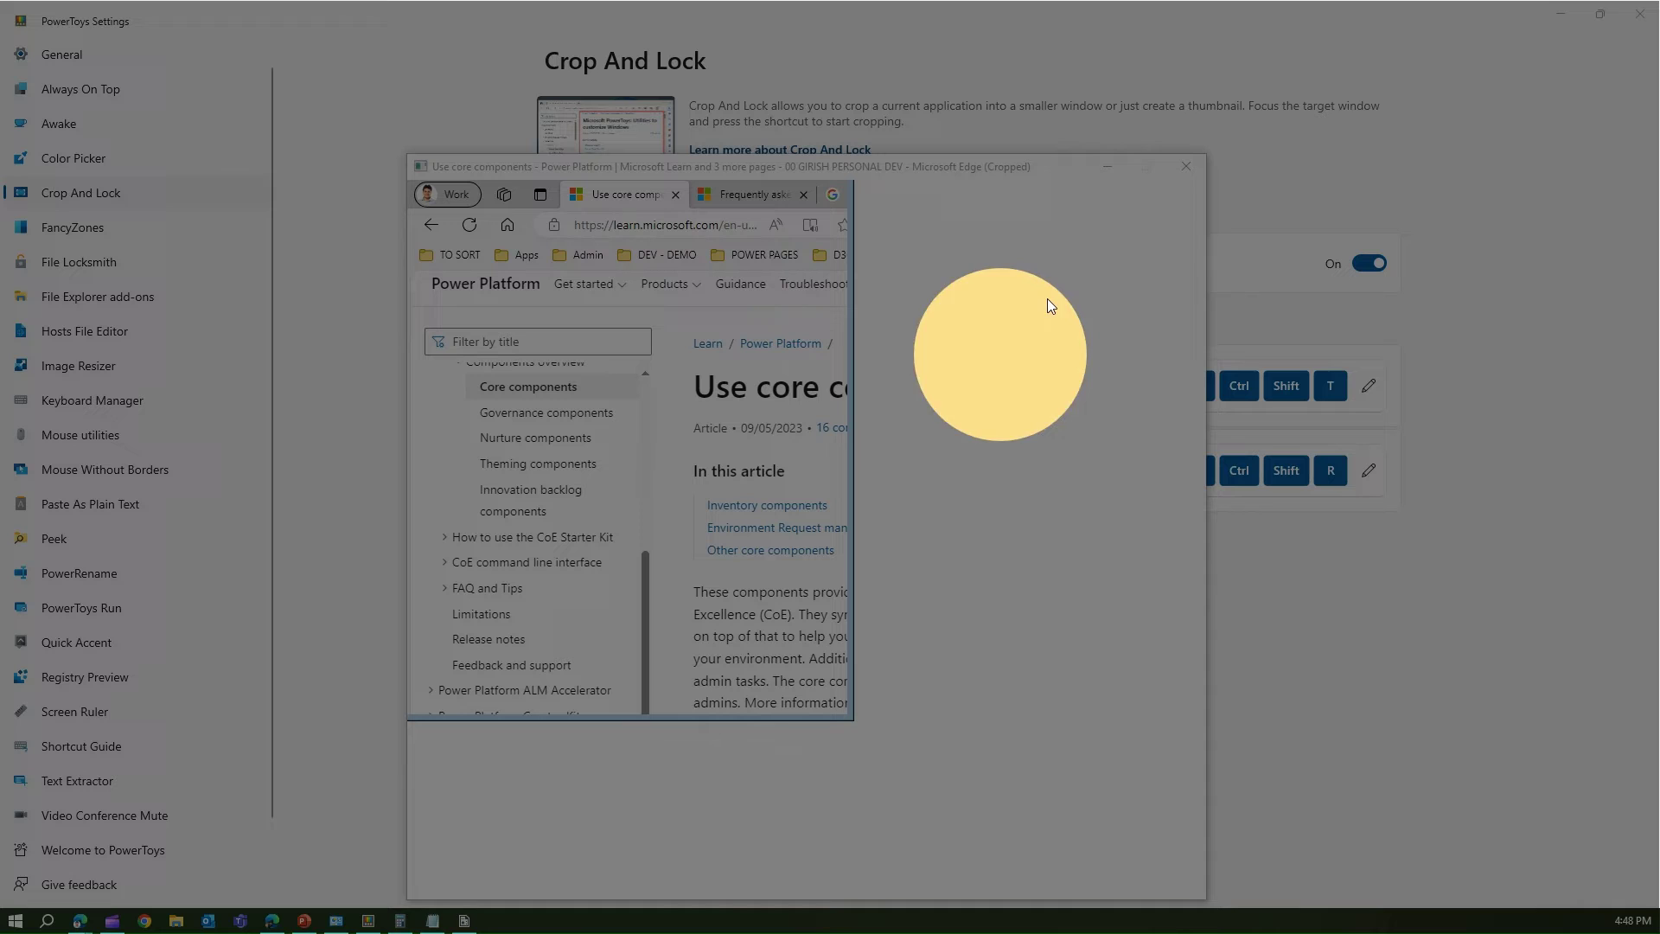
click(1187, 165)
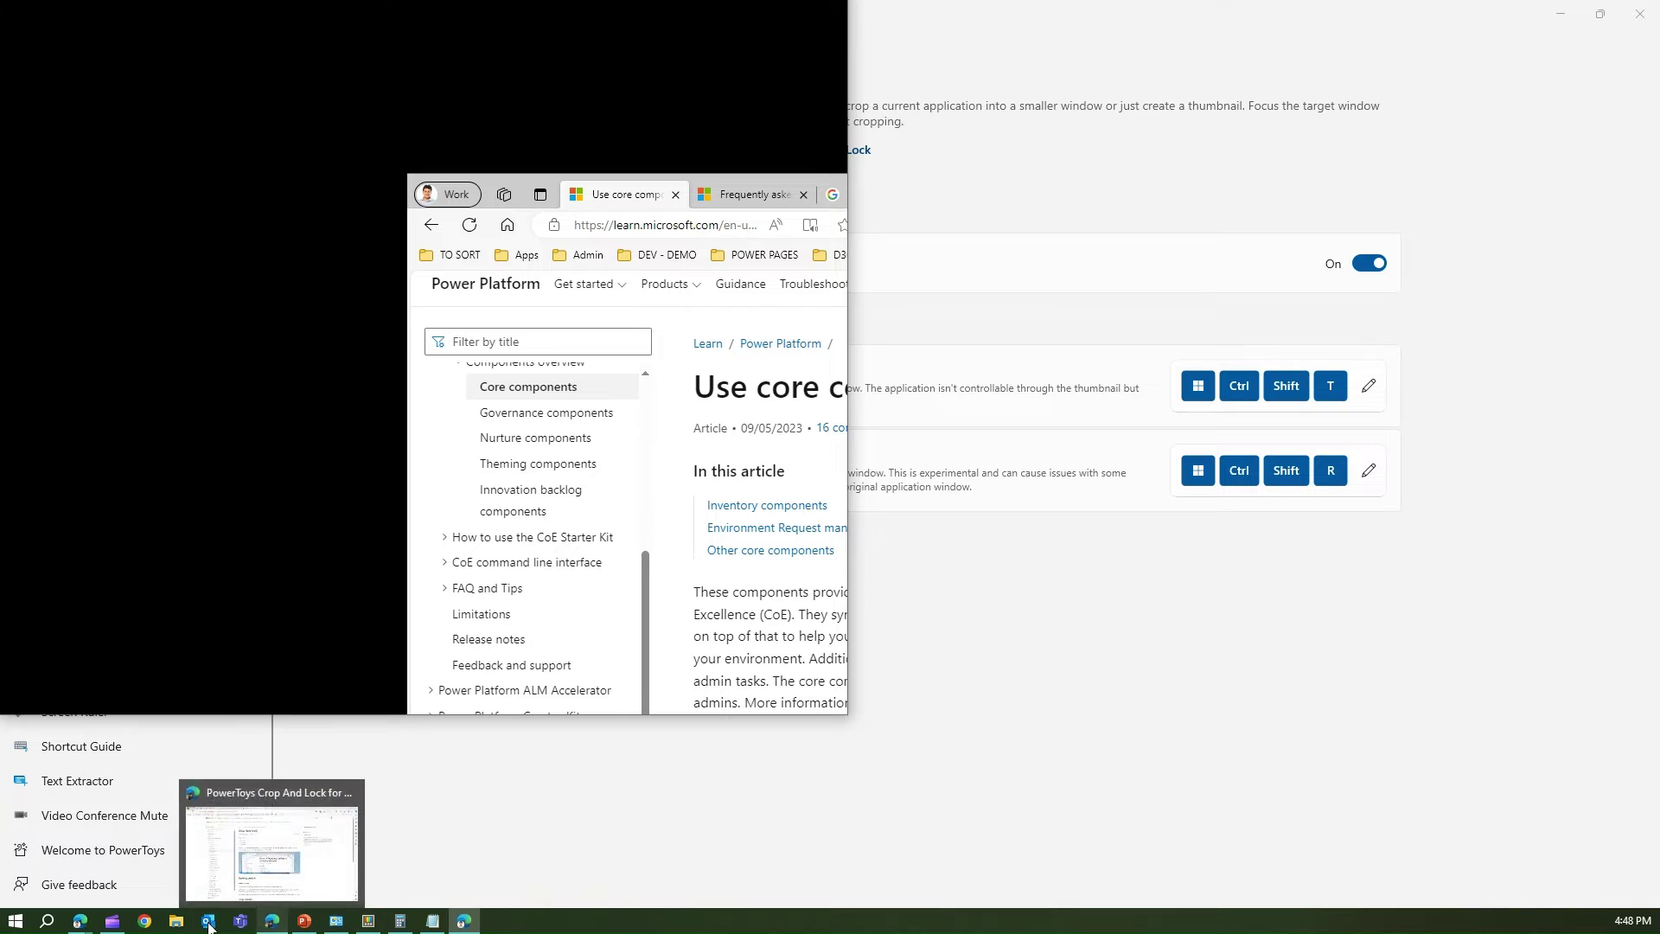
Retry a thumbnail crop, cancel the selection, and close the black thumbnail window with Alt+F4.
mouse_move(268, 923)
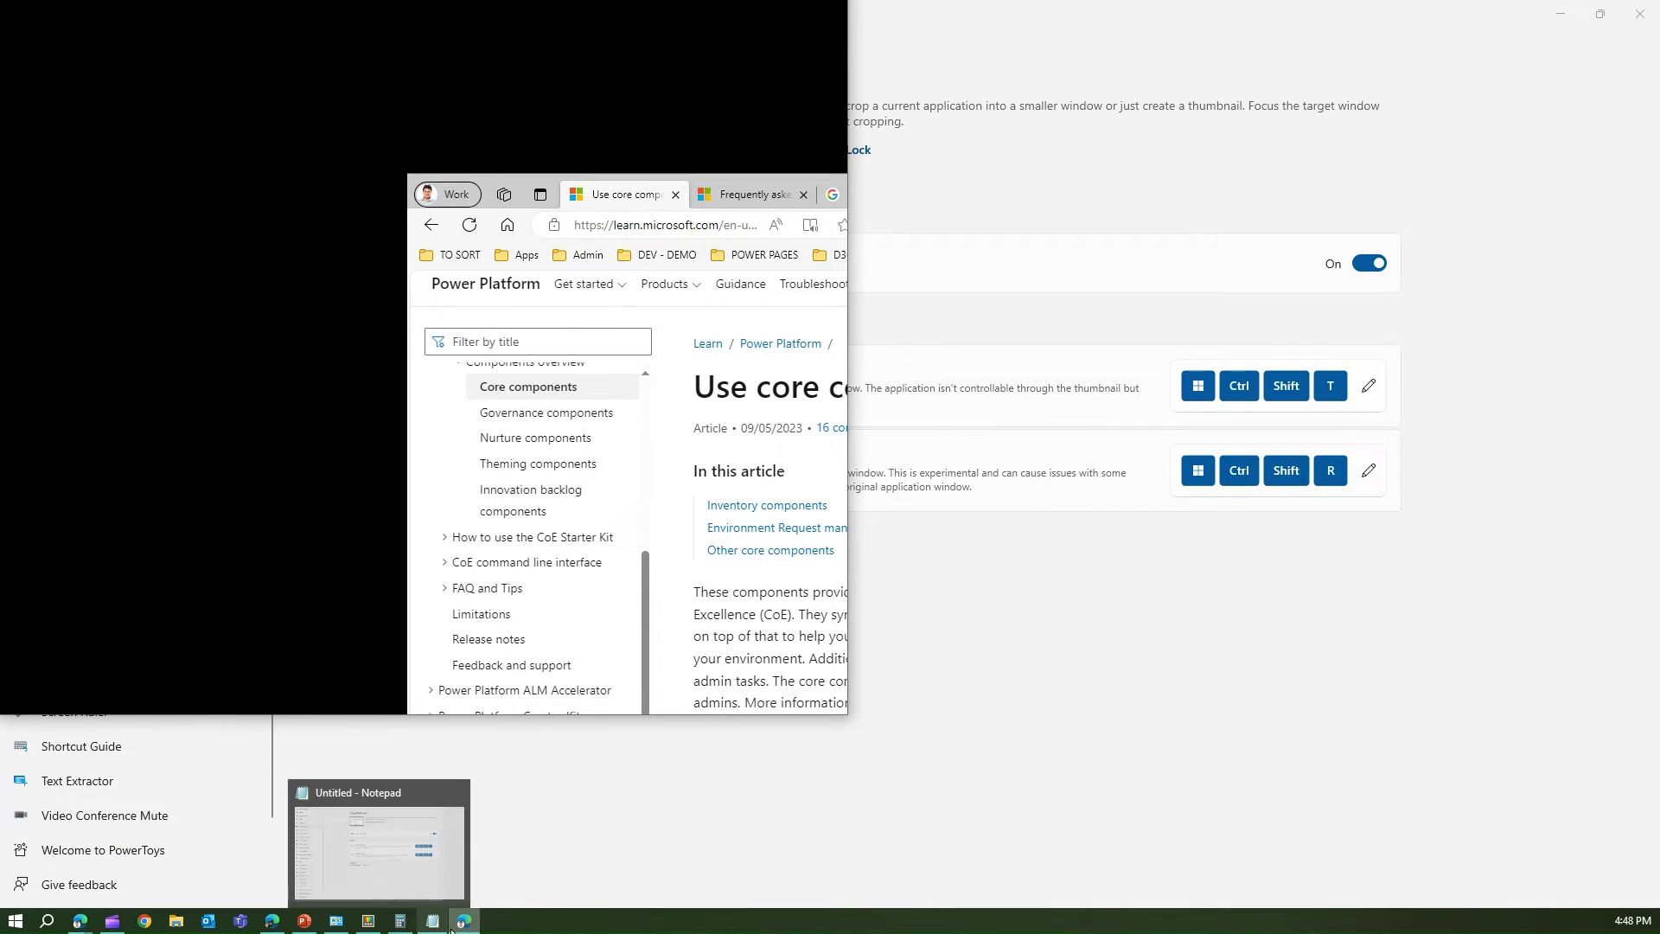
click(1042, 69)
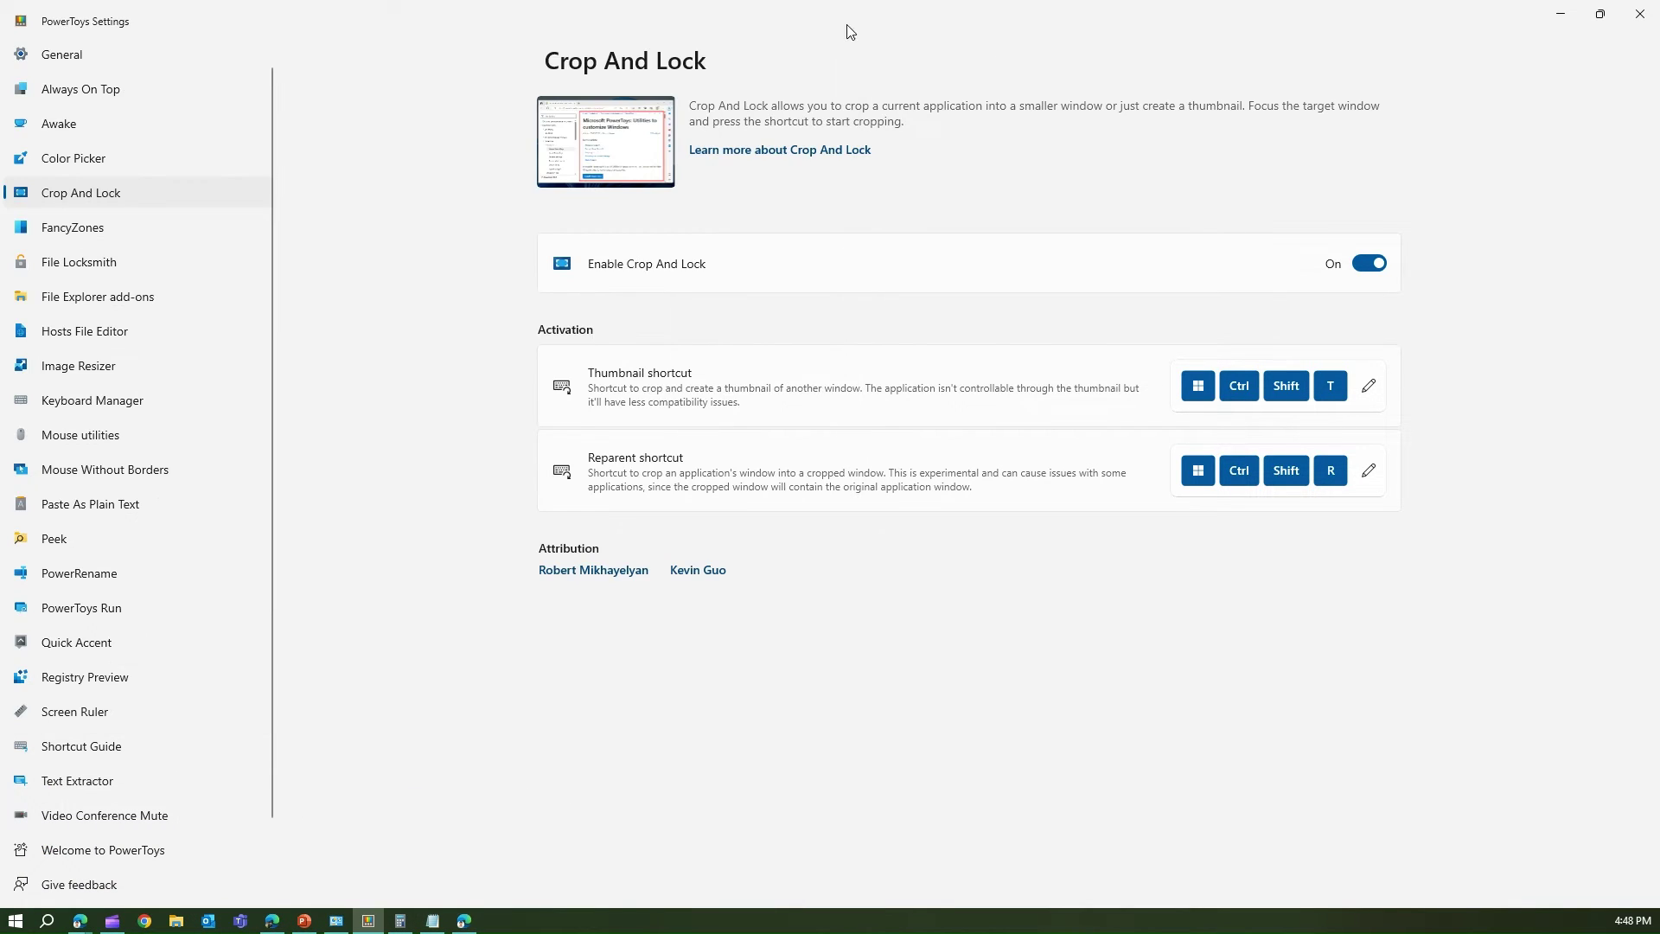
click(468, 923)
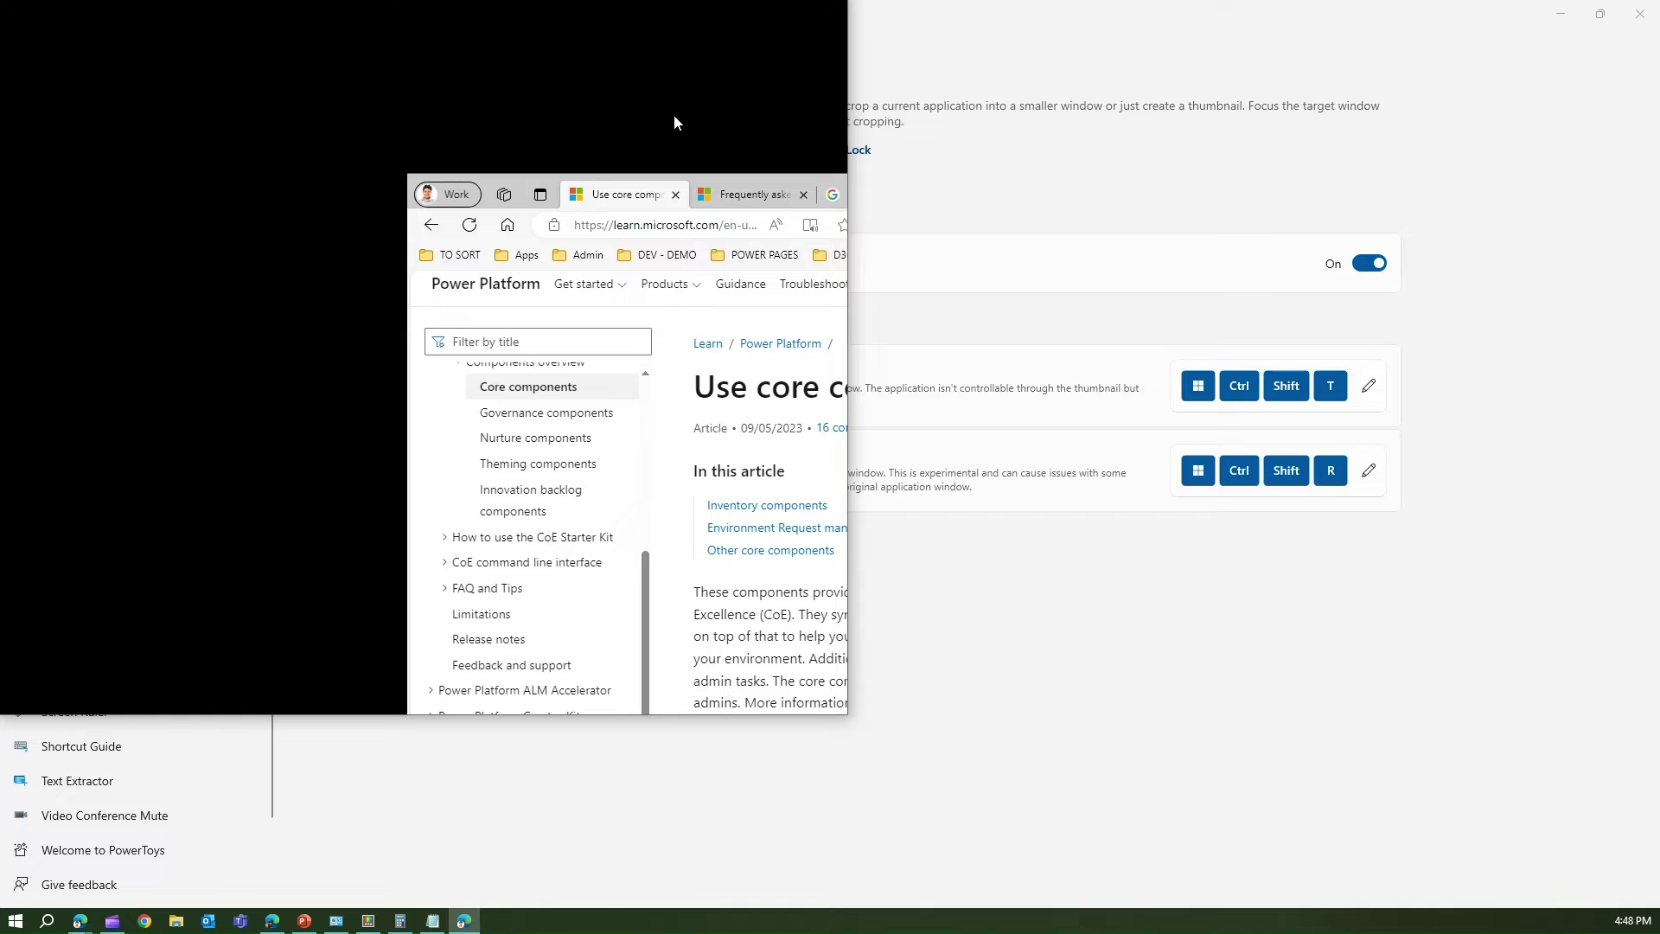
key(super+ctrl+shift+t)
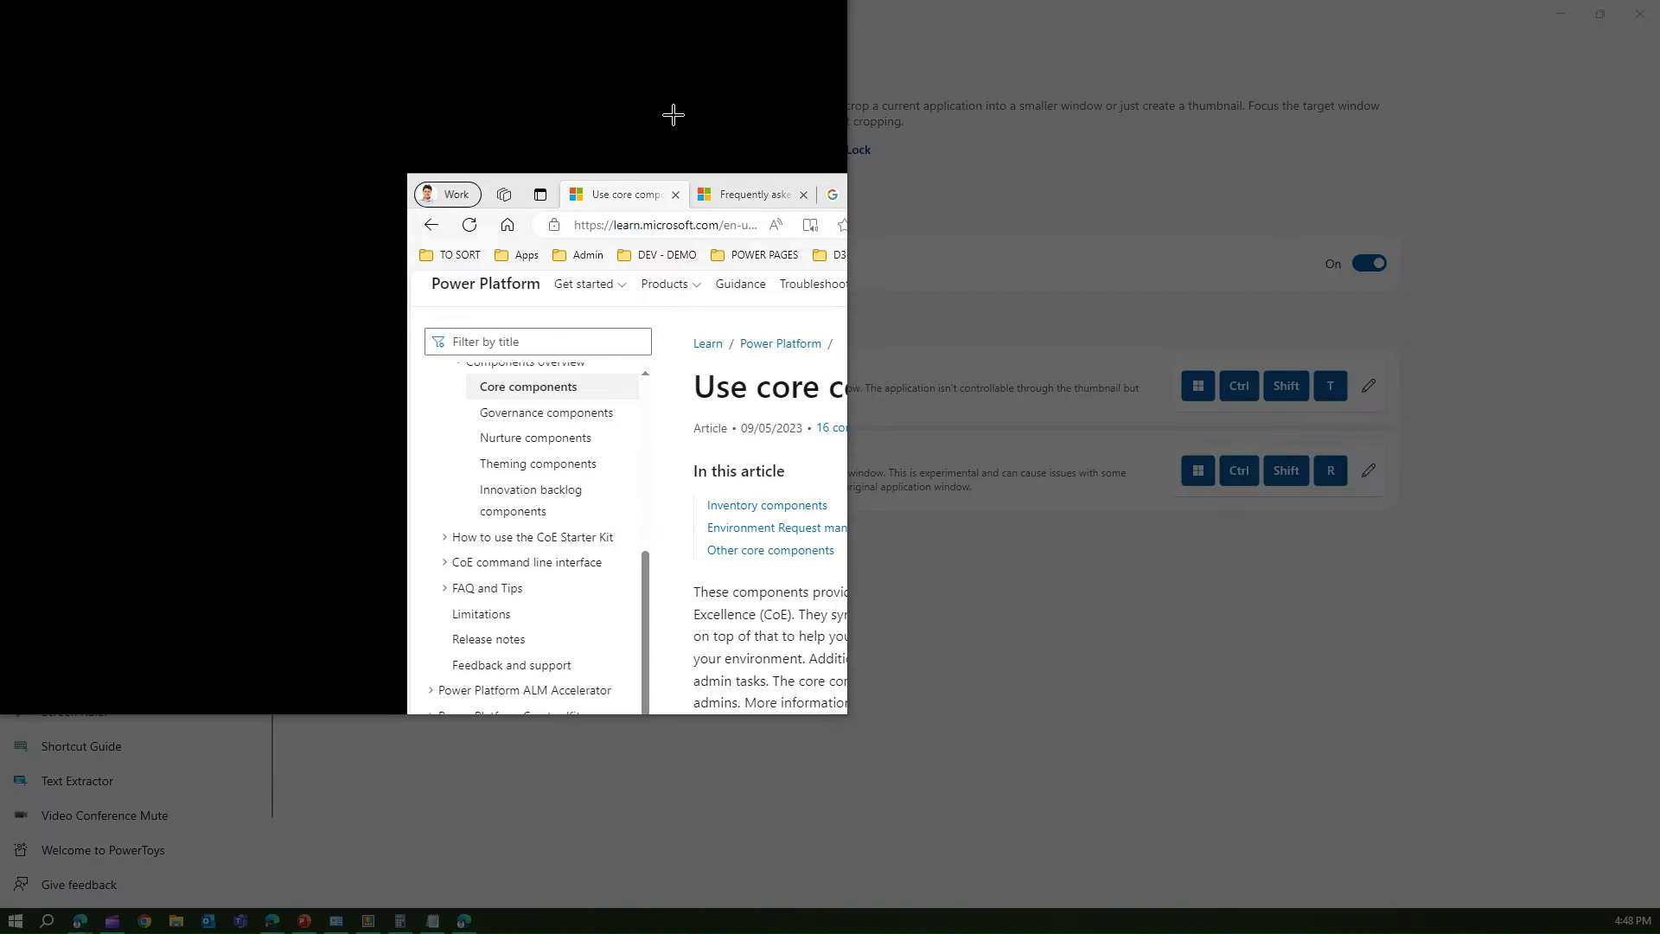
click(629, 97)
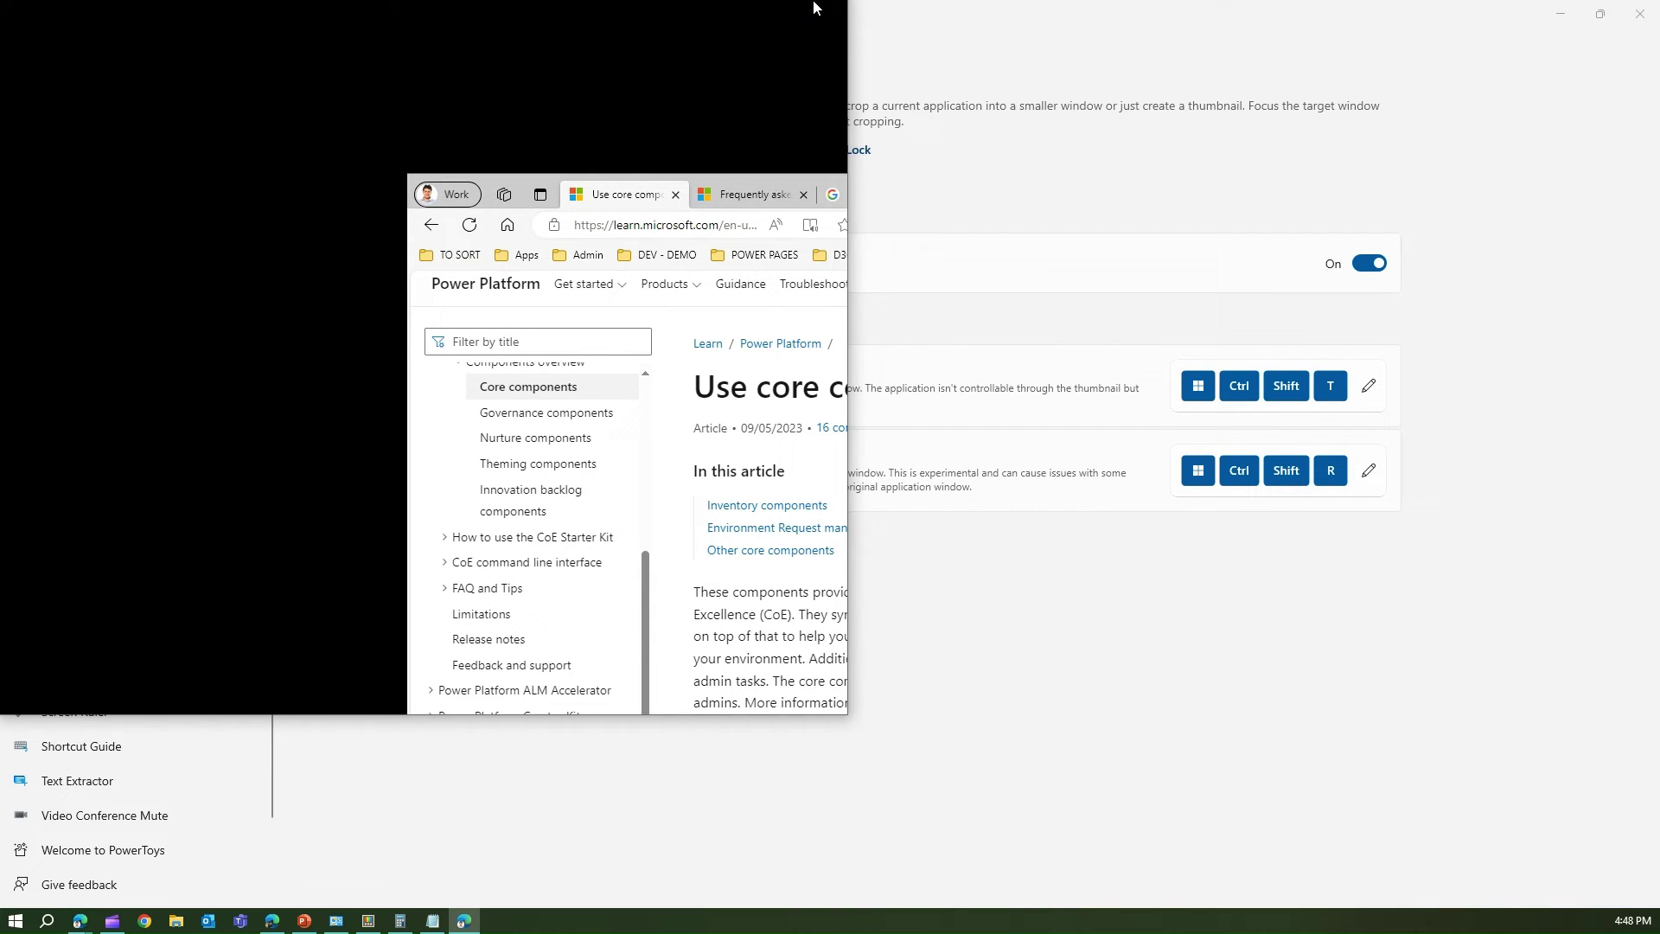
key(alt+F4)
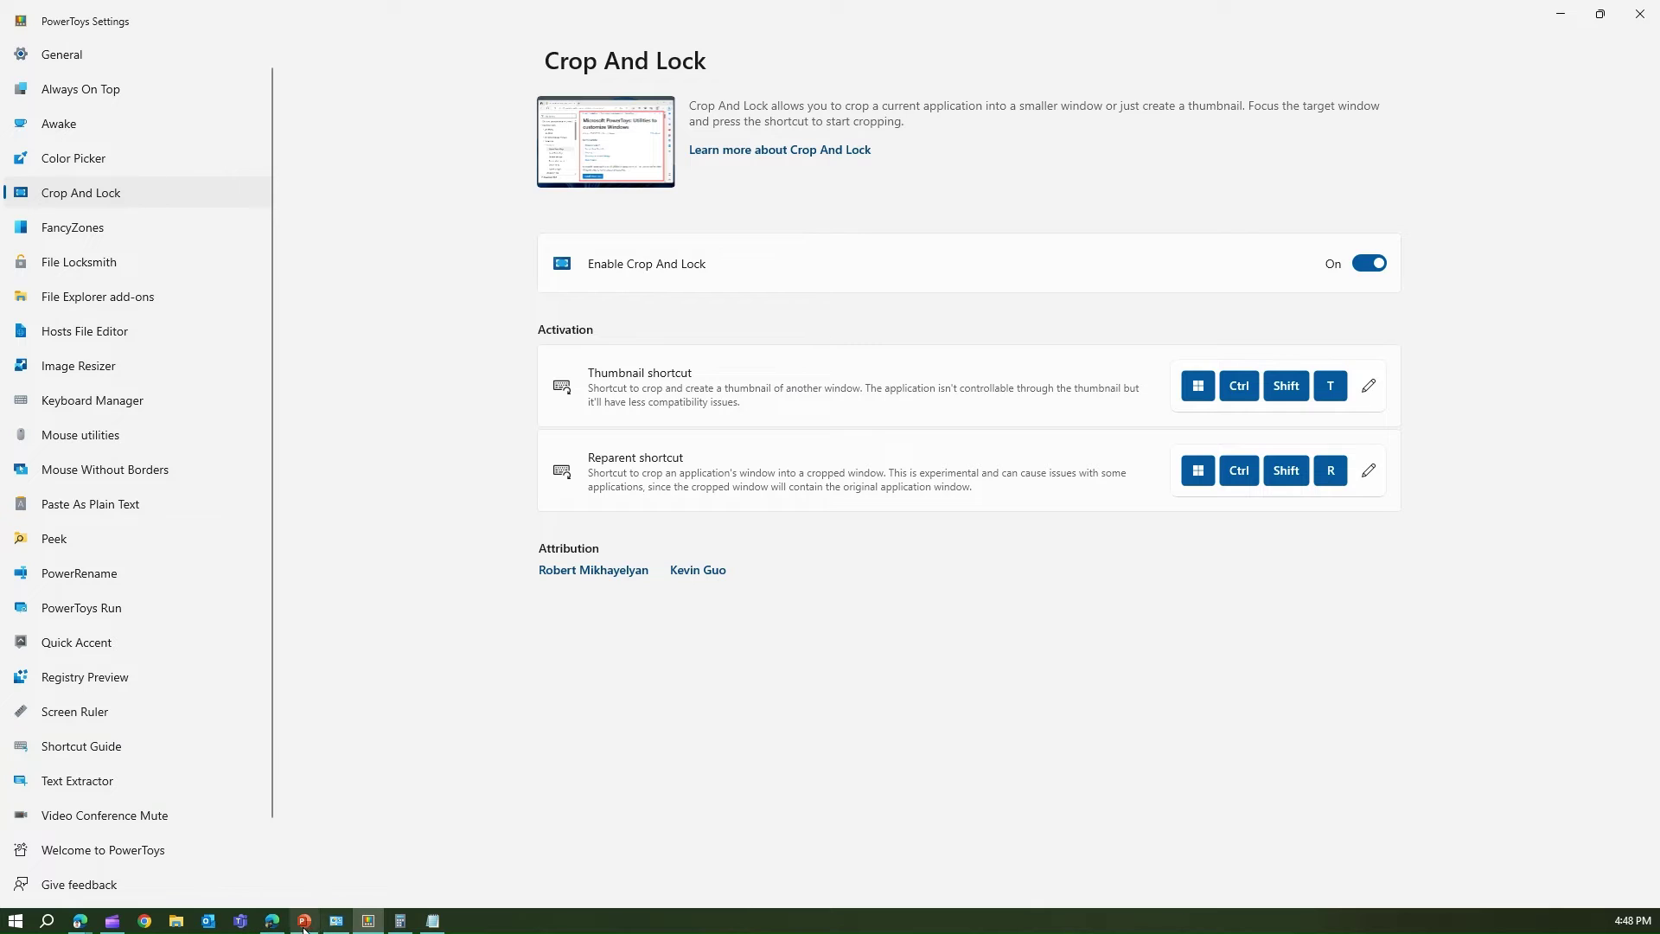
Maximize Edge, reset zoom, and crop the Crop And Lock article title and intro image into a window.
click(272, 928)
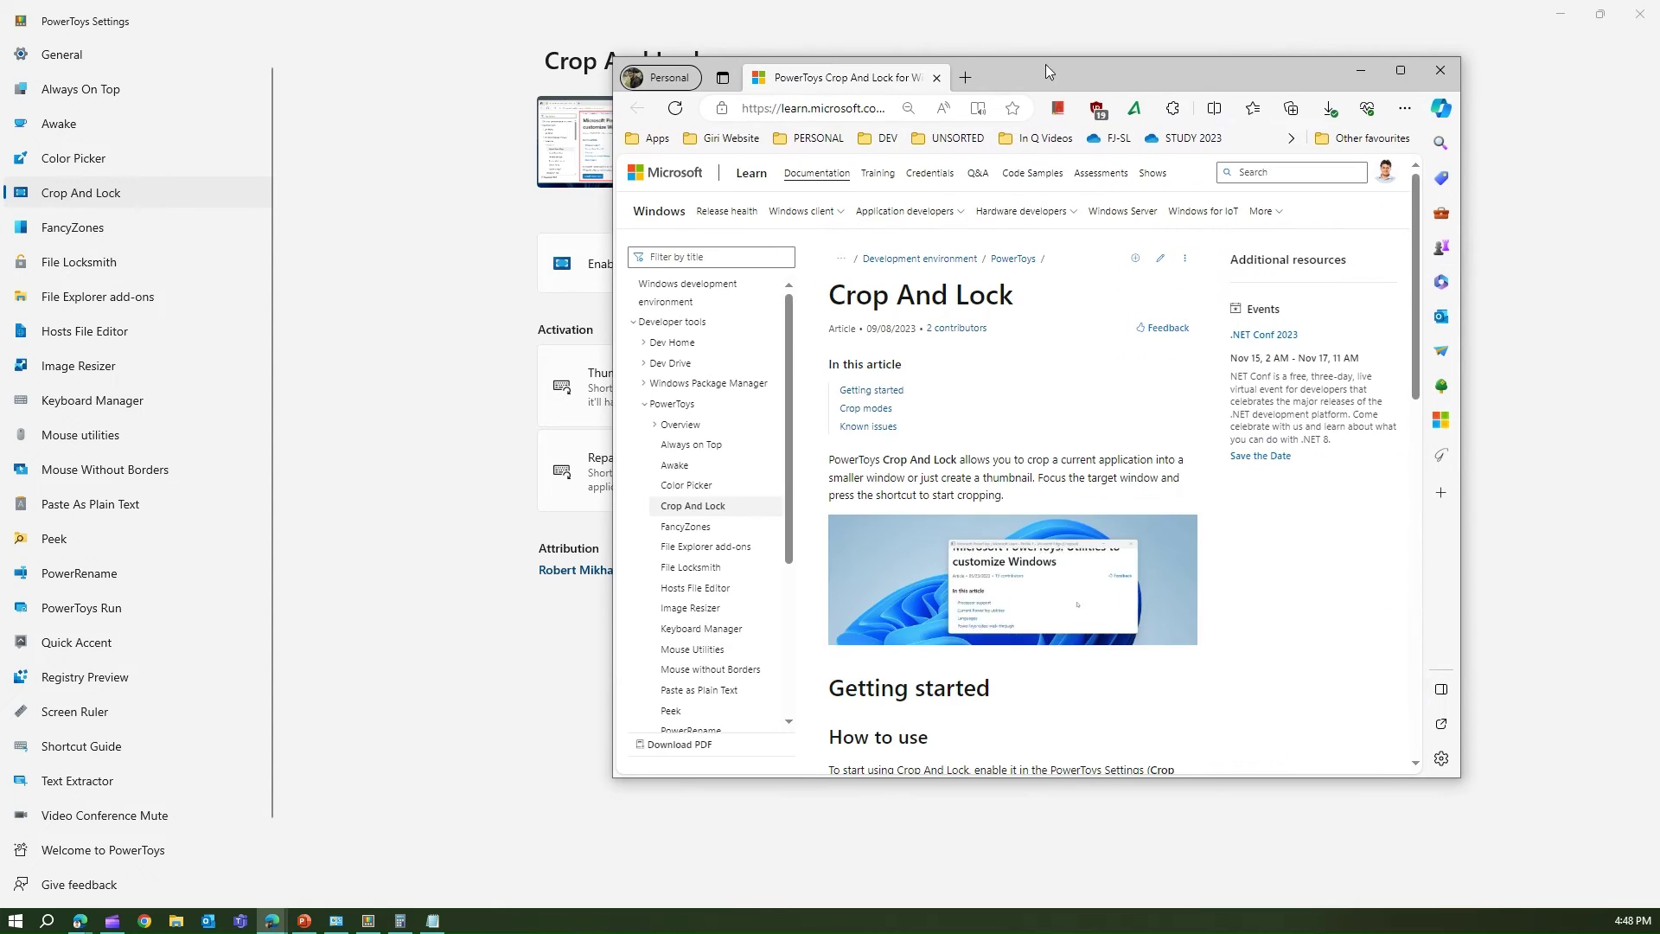
double_click(1058, 74)
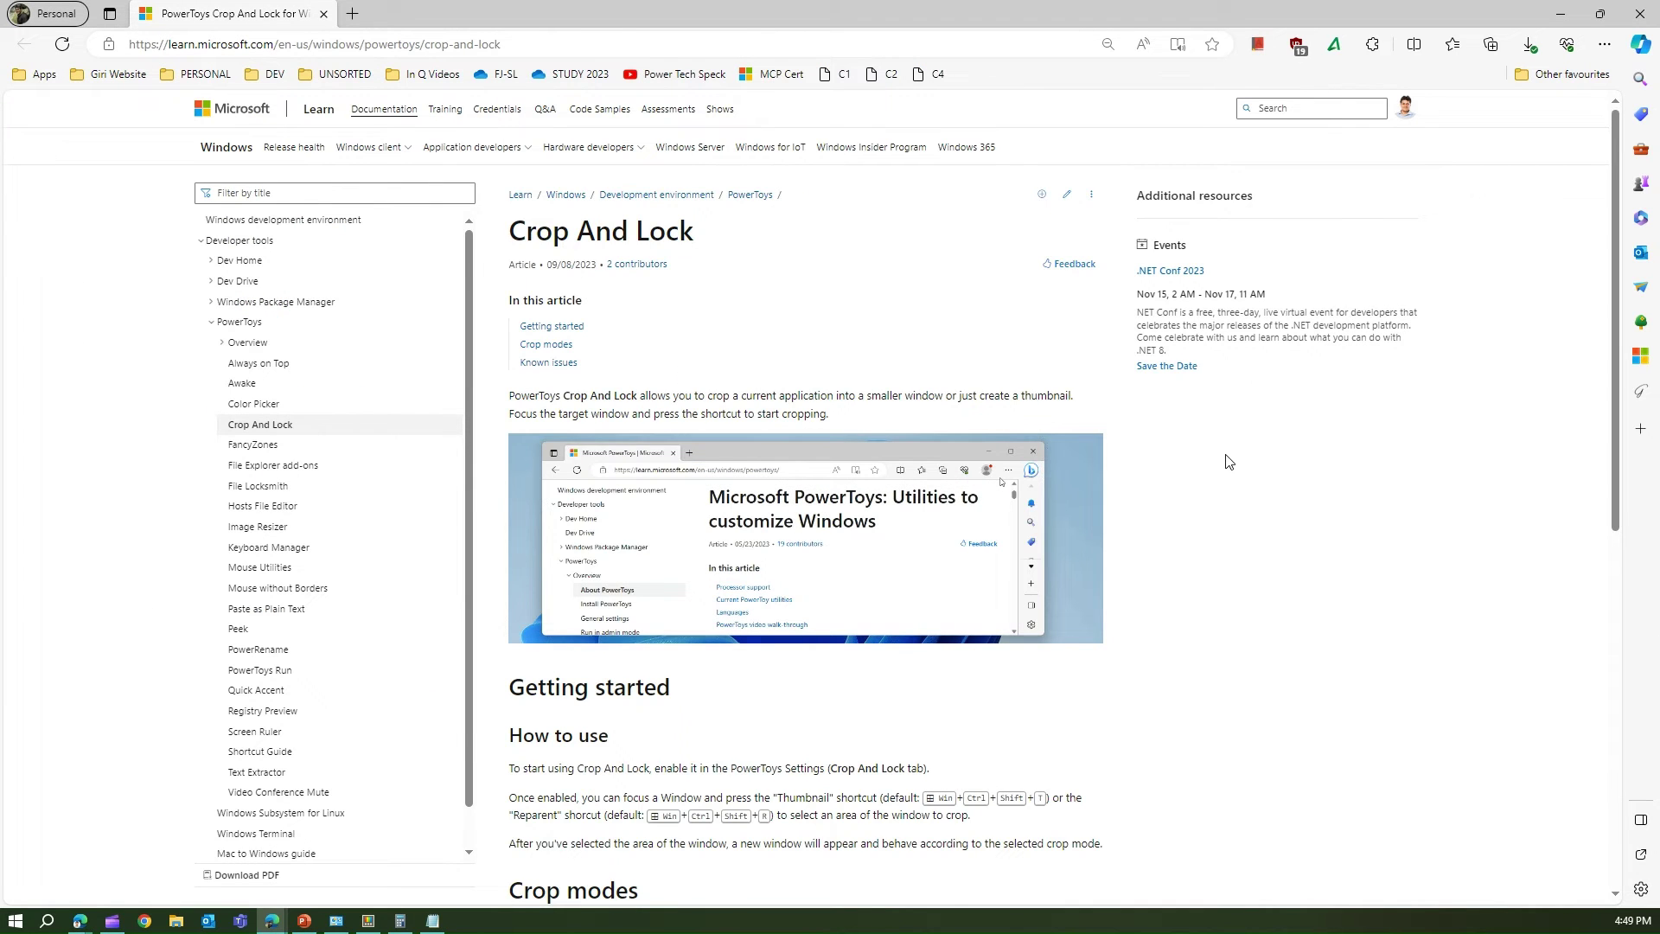
key(ctrl+plus)
key(ctrl+plus)
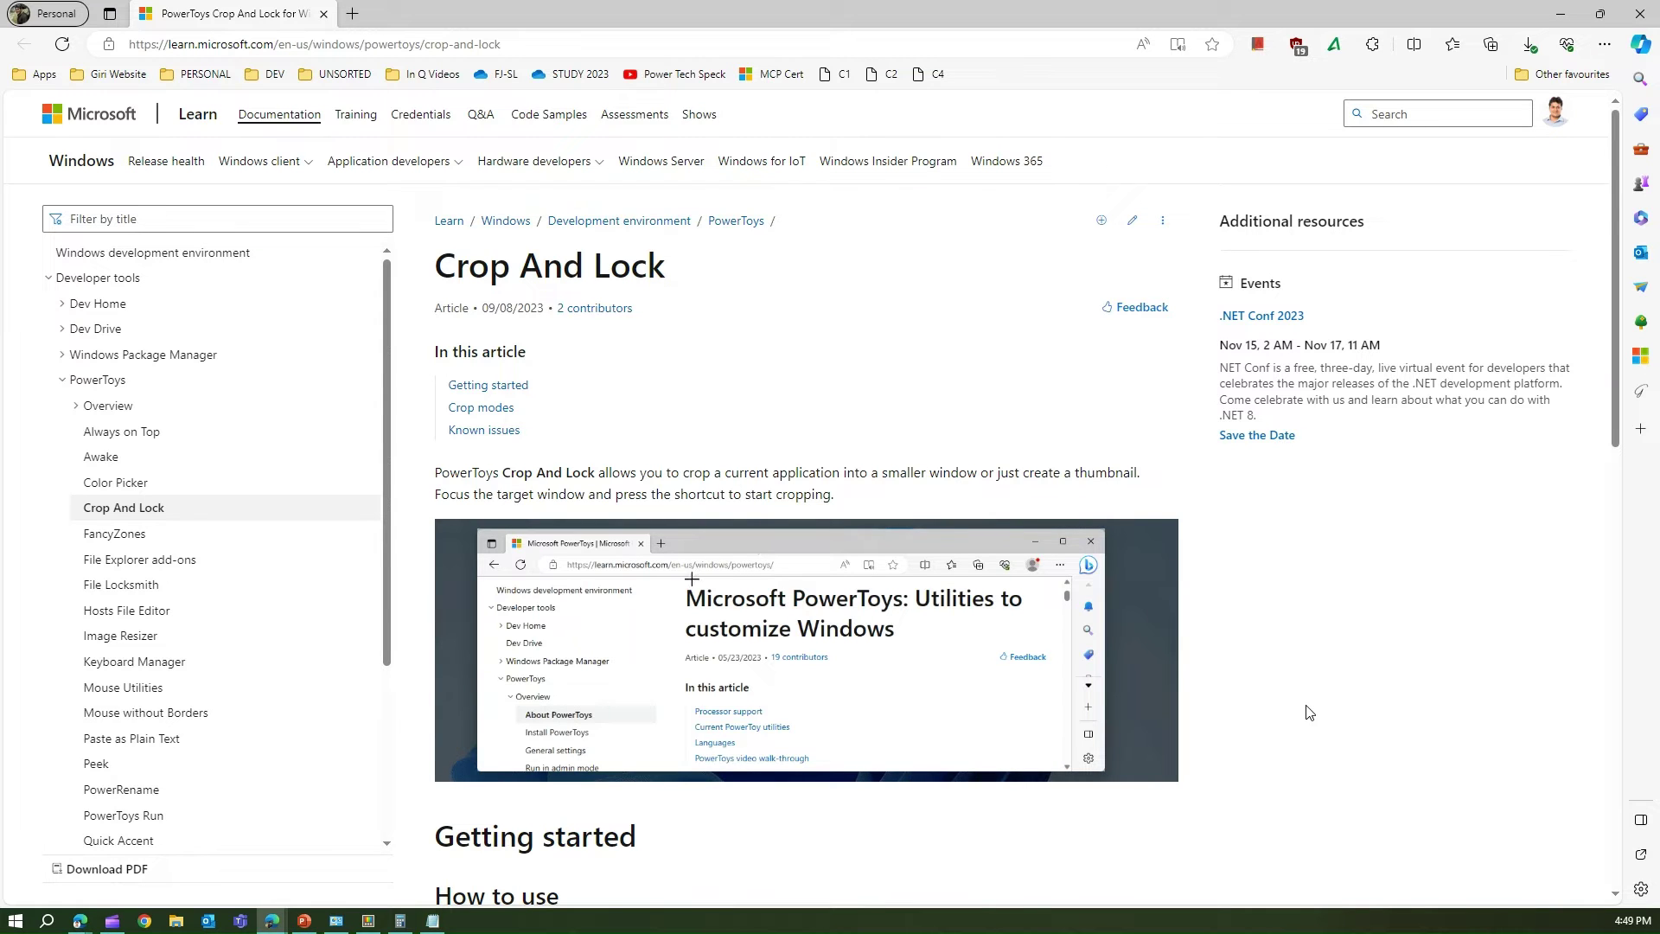
key(ctrl+shift+super+t)
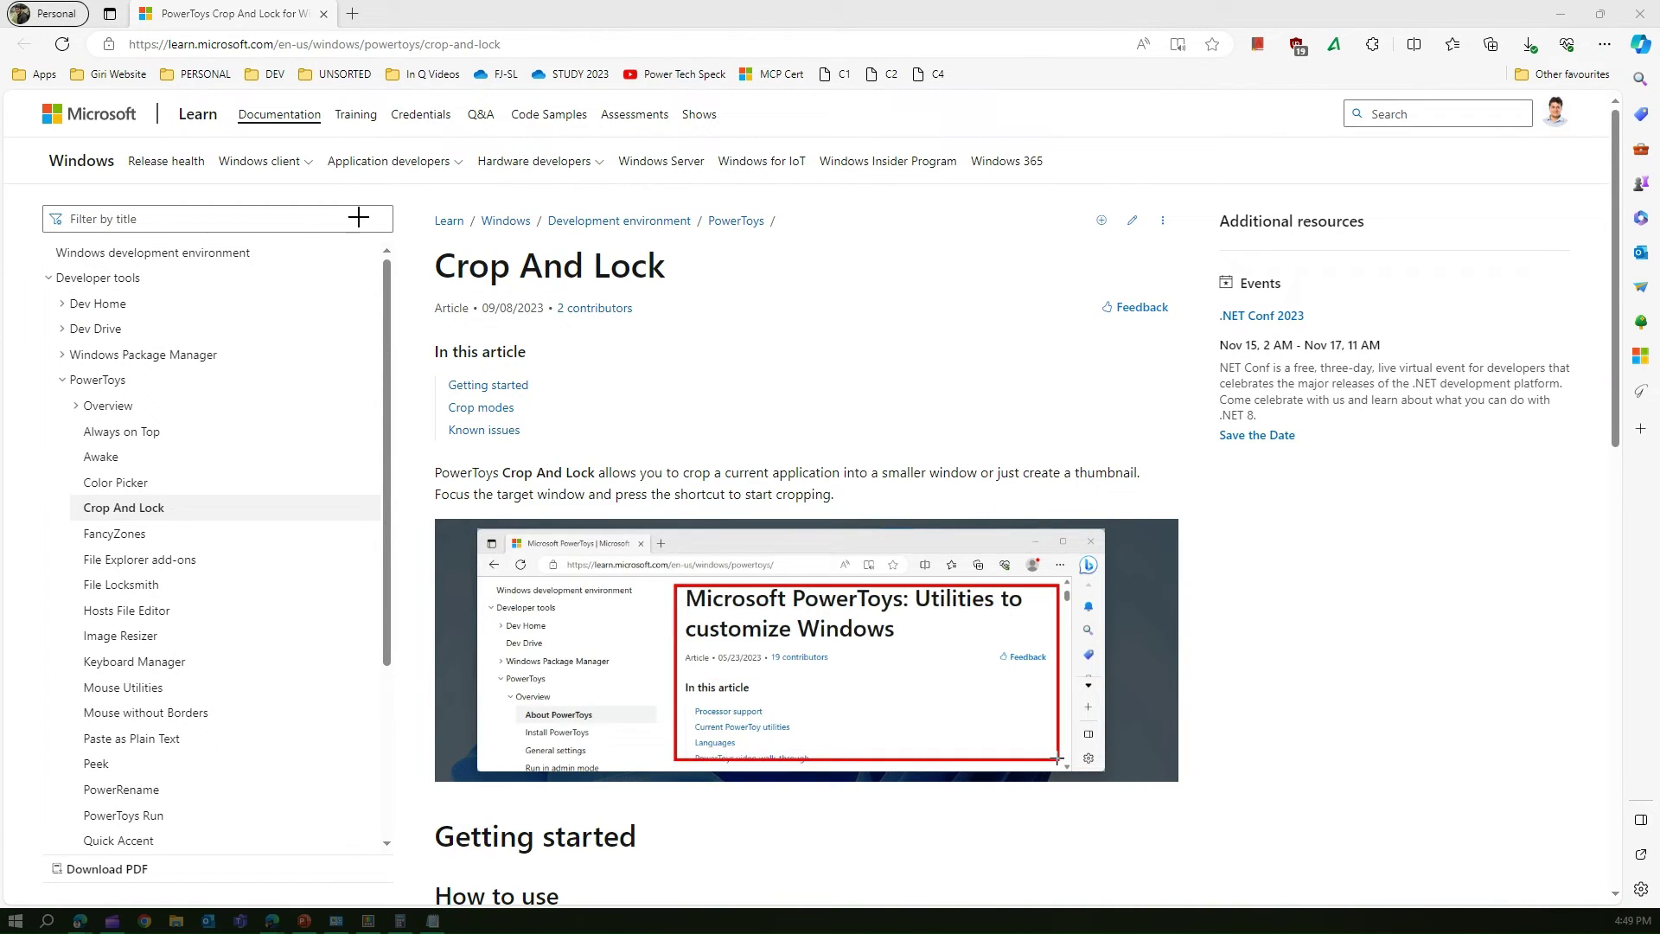
drag(415, 243, 1207, 813)
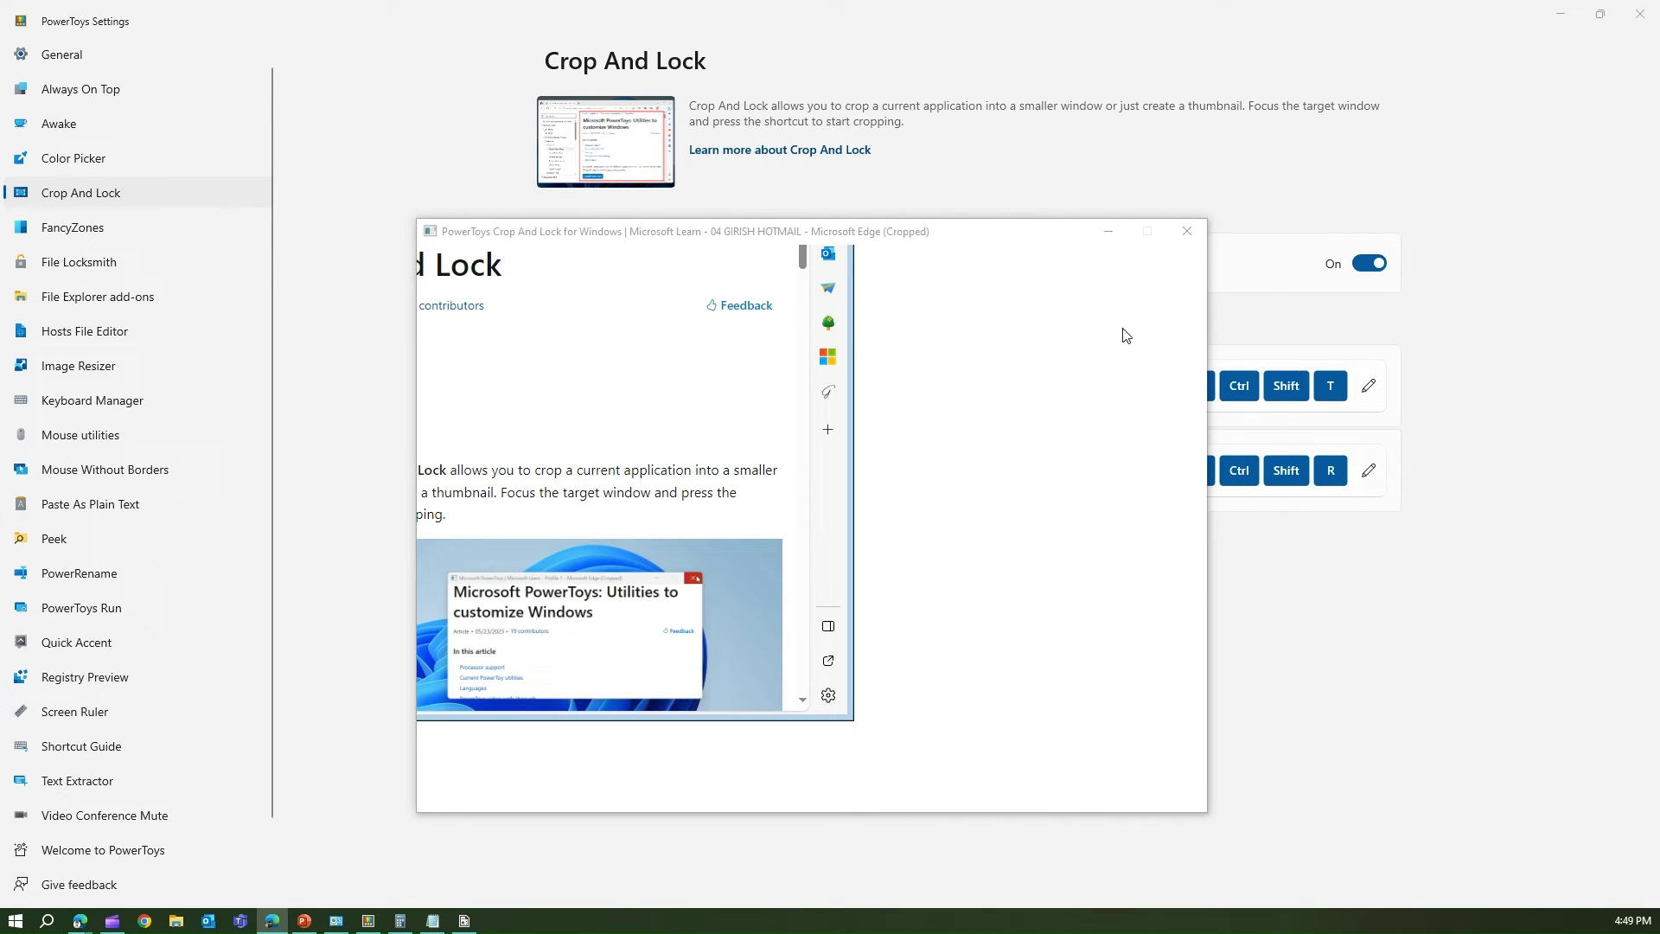
Enlarge the cropped article window and scroll its content up and down.
scroll(734, 567, down, 15)
scroll(733, 567, up, 10)
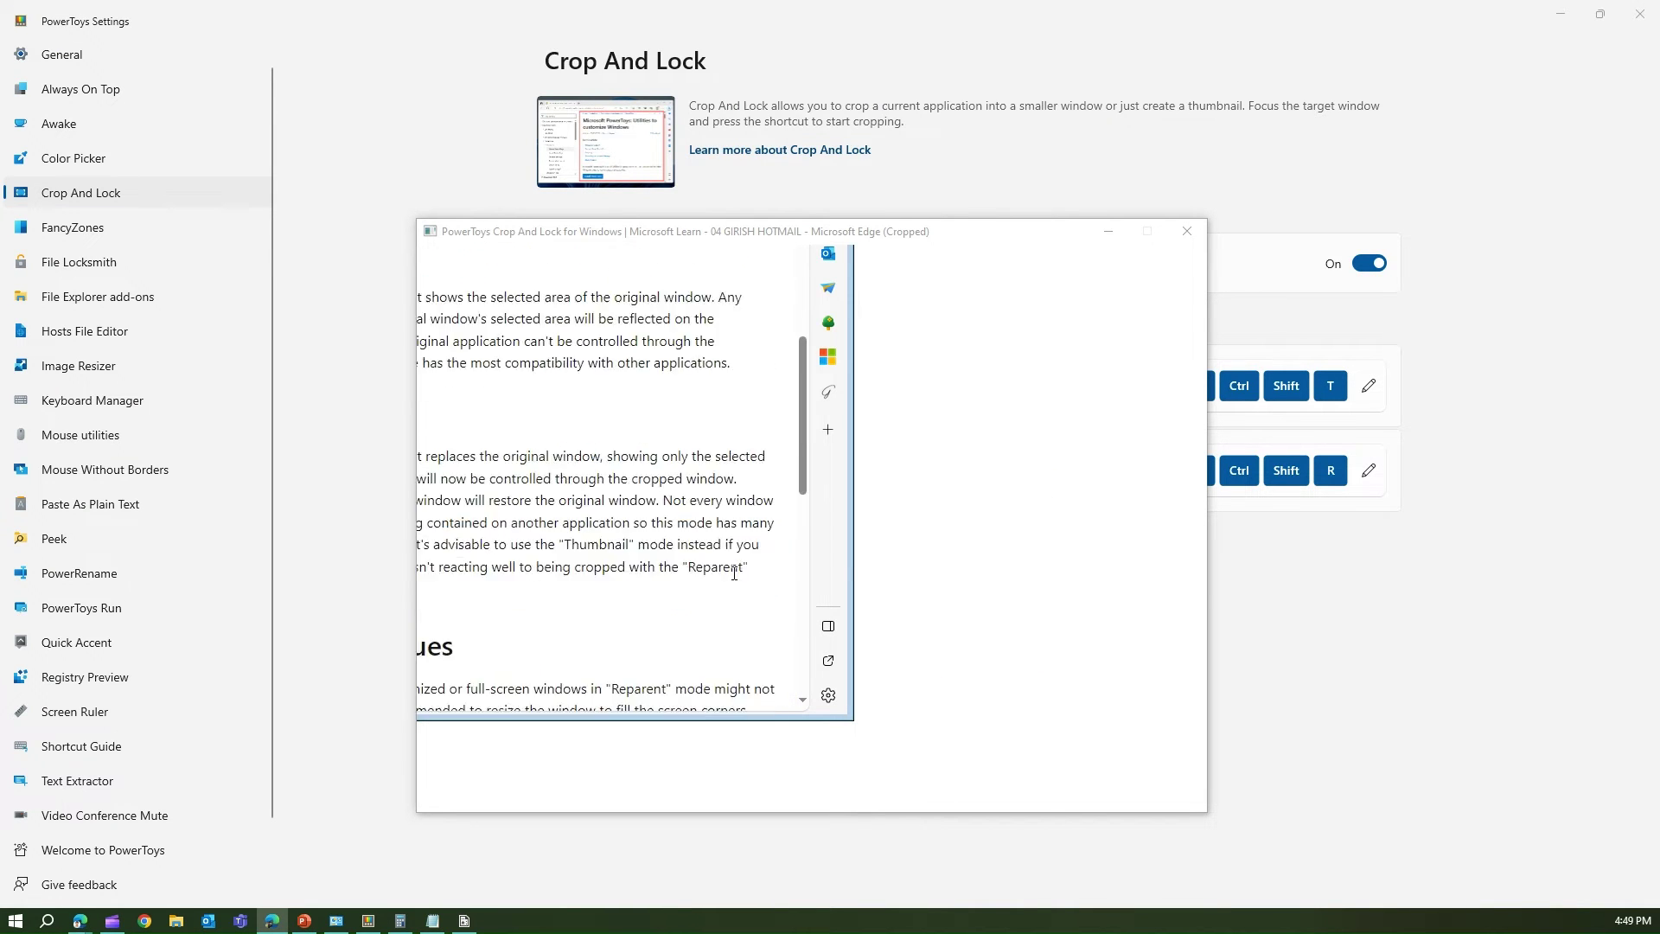
scroll(734, 567, up, 5)
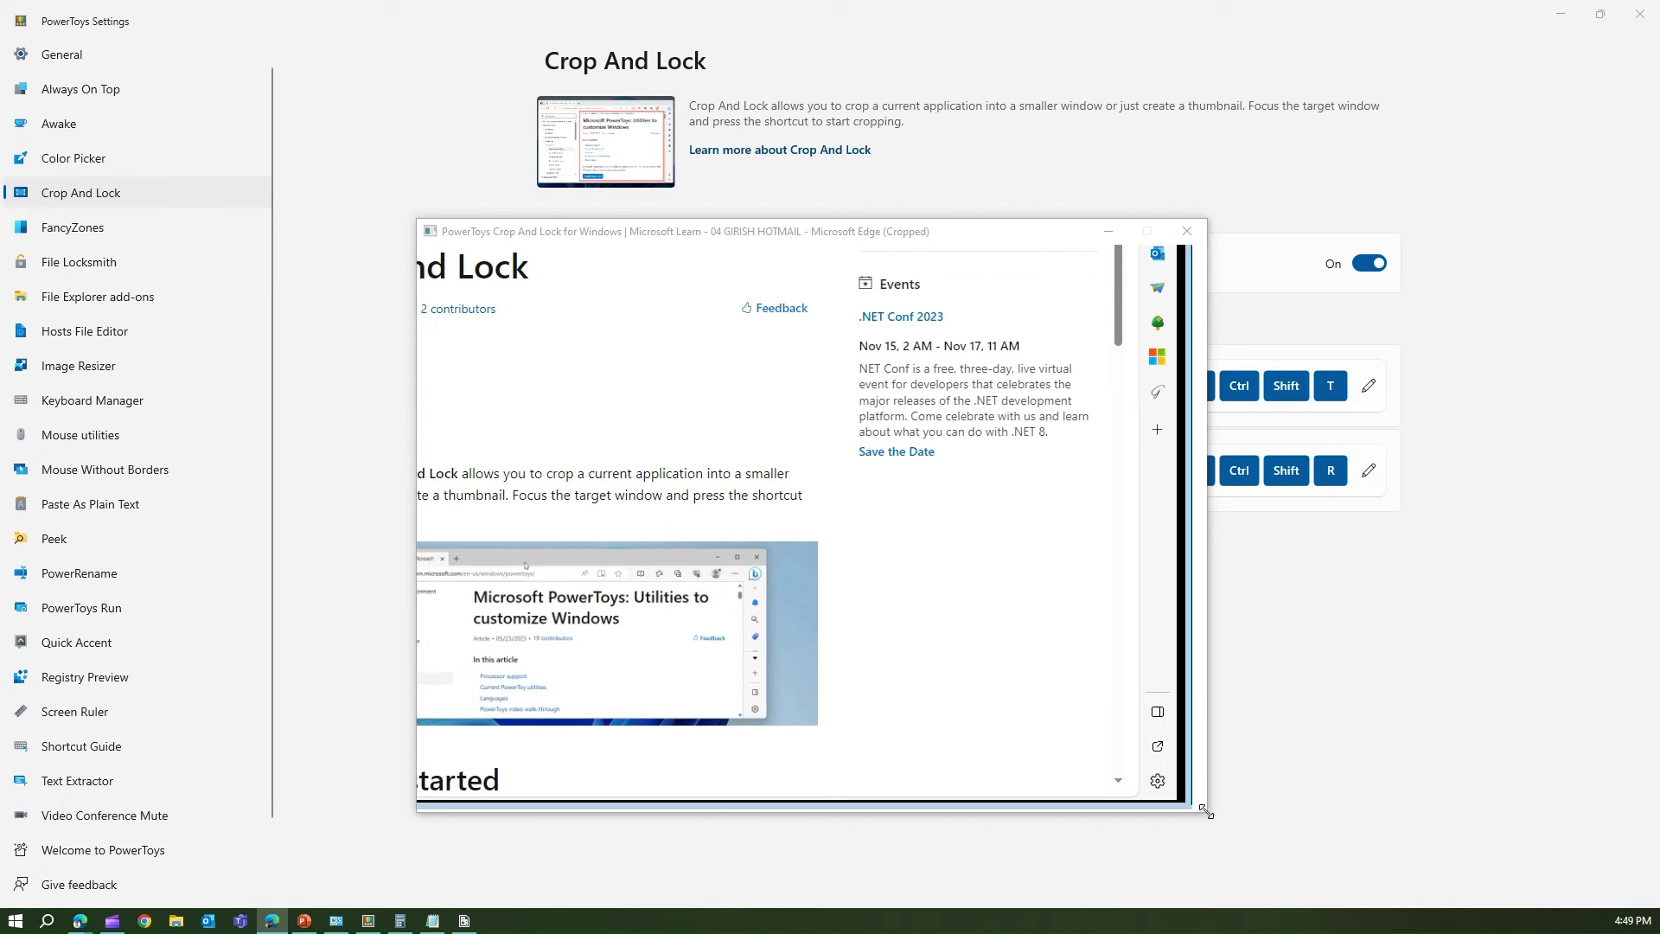
drag(1206, 812, 1208, 814)
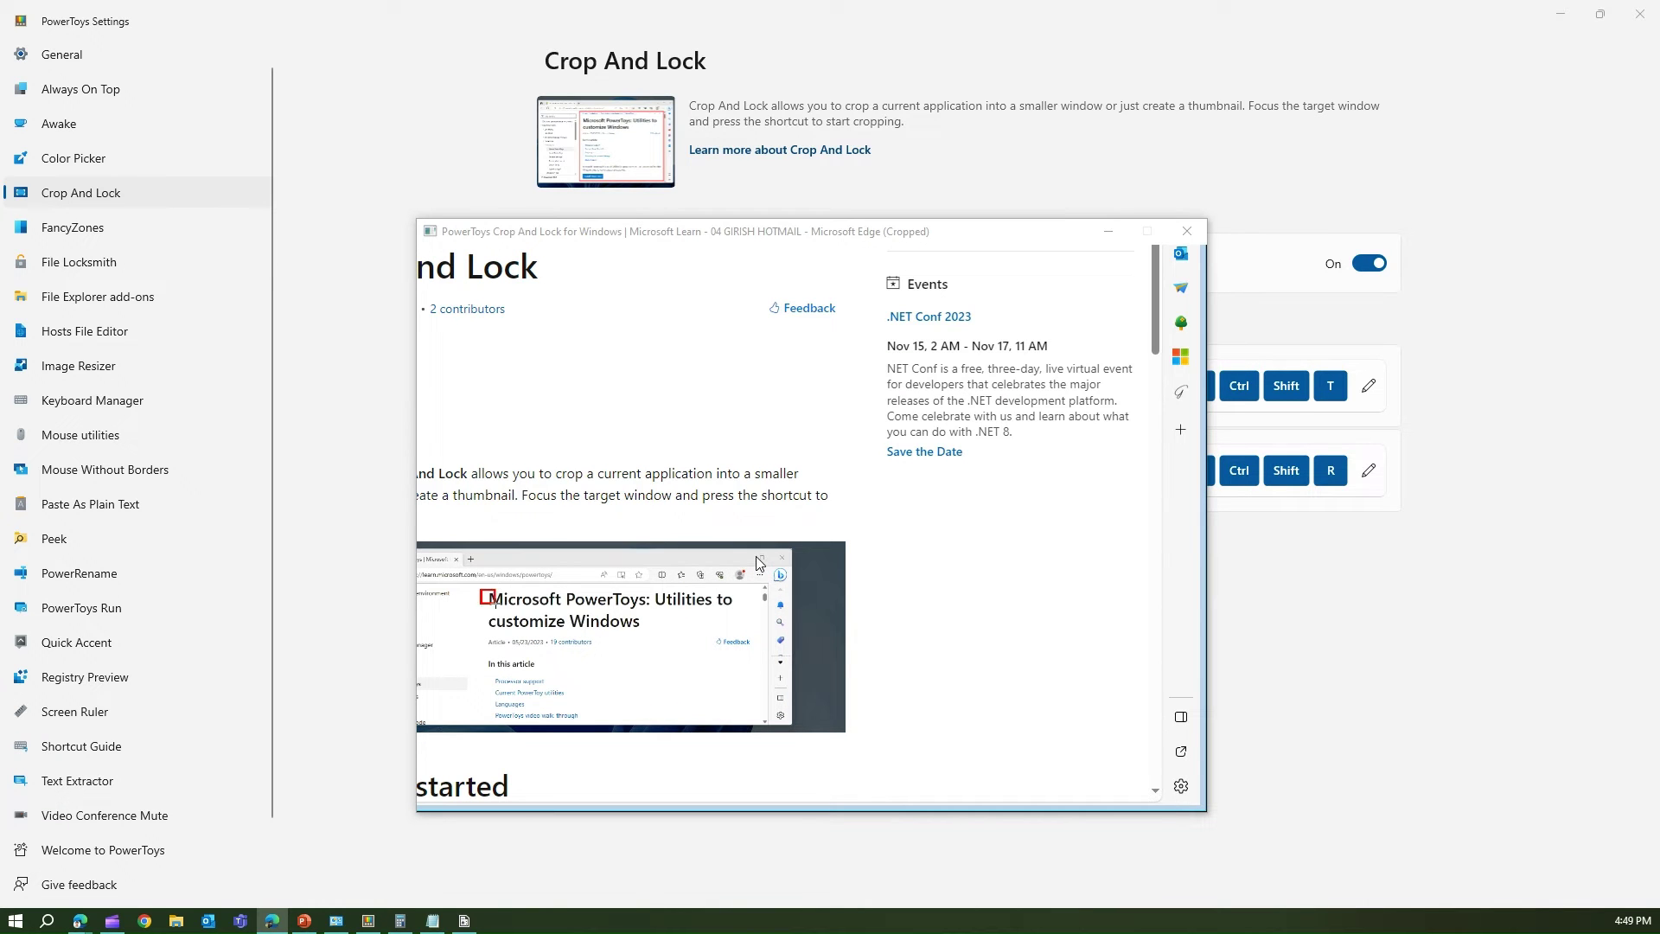
scroll(757, 563, down, 1)
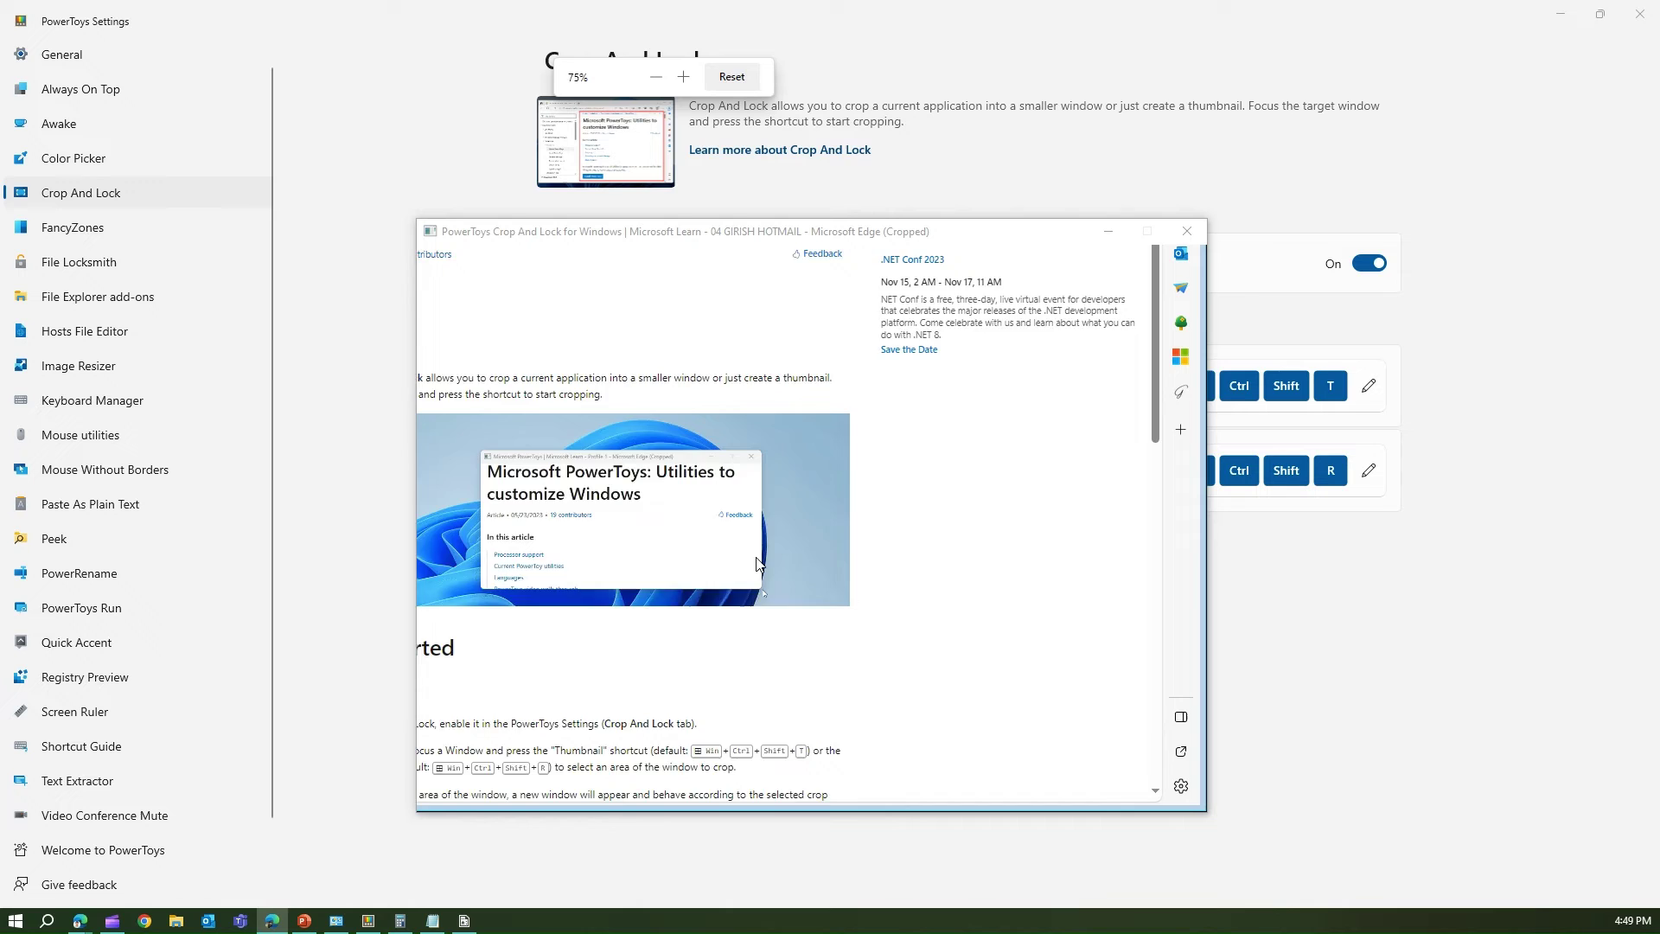
scroll(757, 564, down, 1)
scroll(758, 567, up, 1)
scroll(756, 563, up, 6)
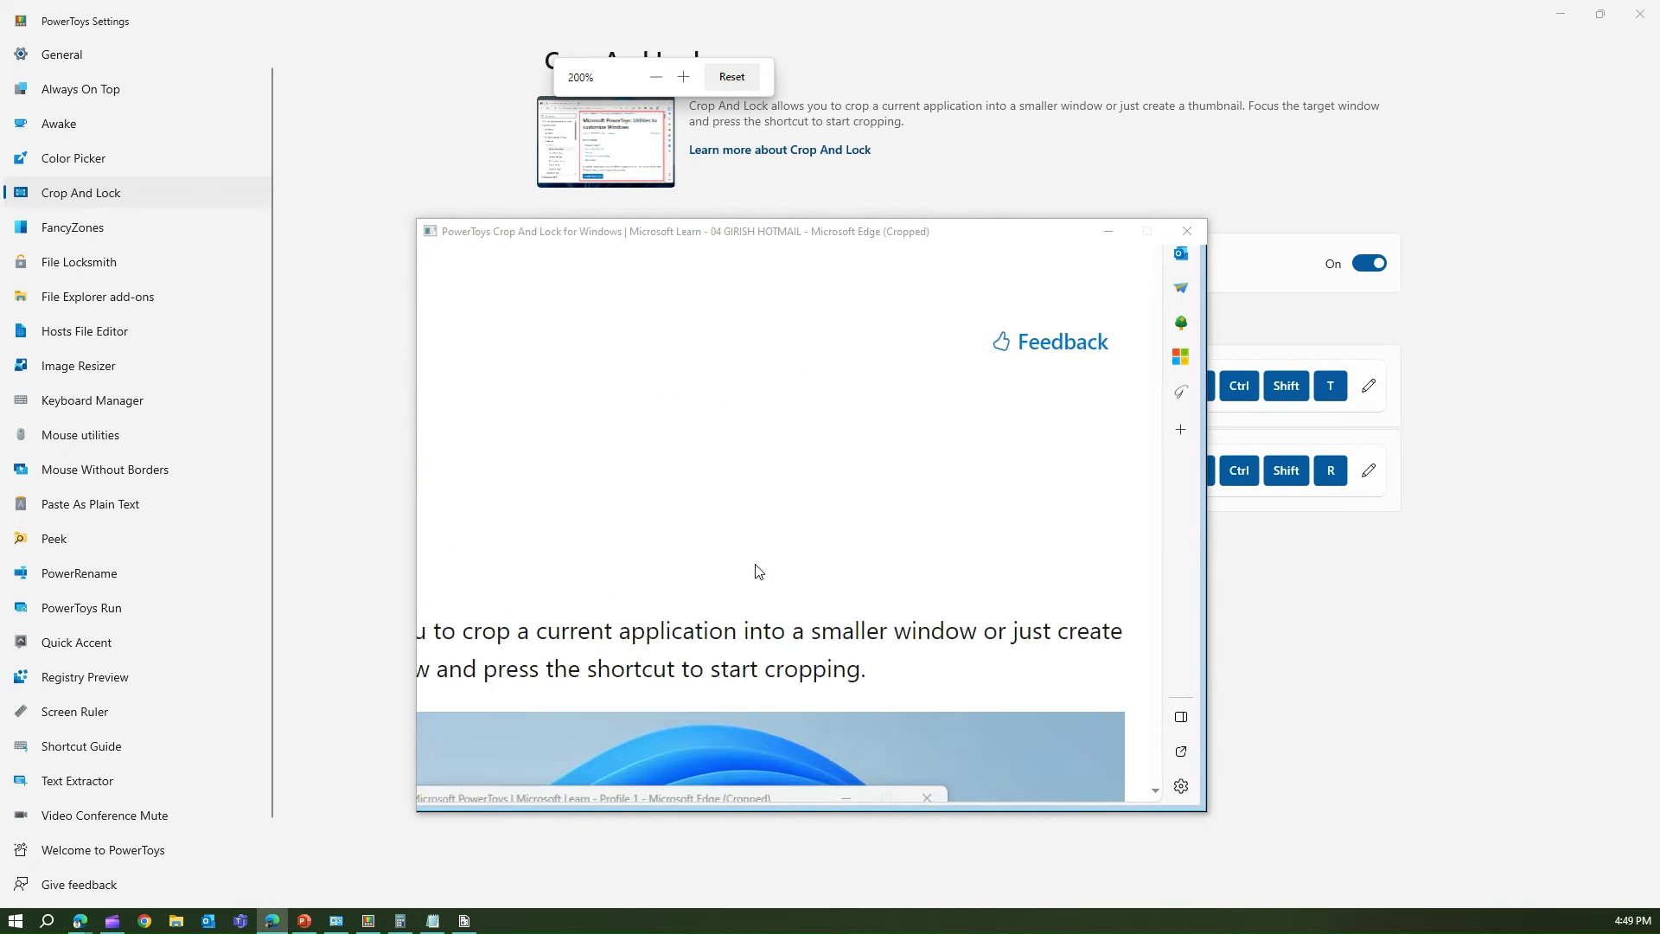
scroll(757, 570, down, 7)
scroll(757, 582, down, 1)
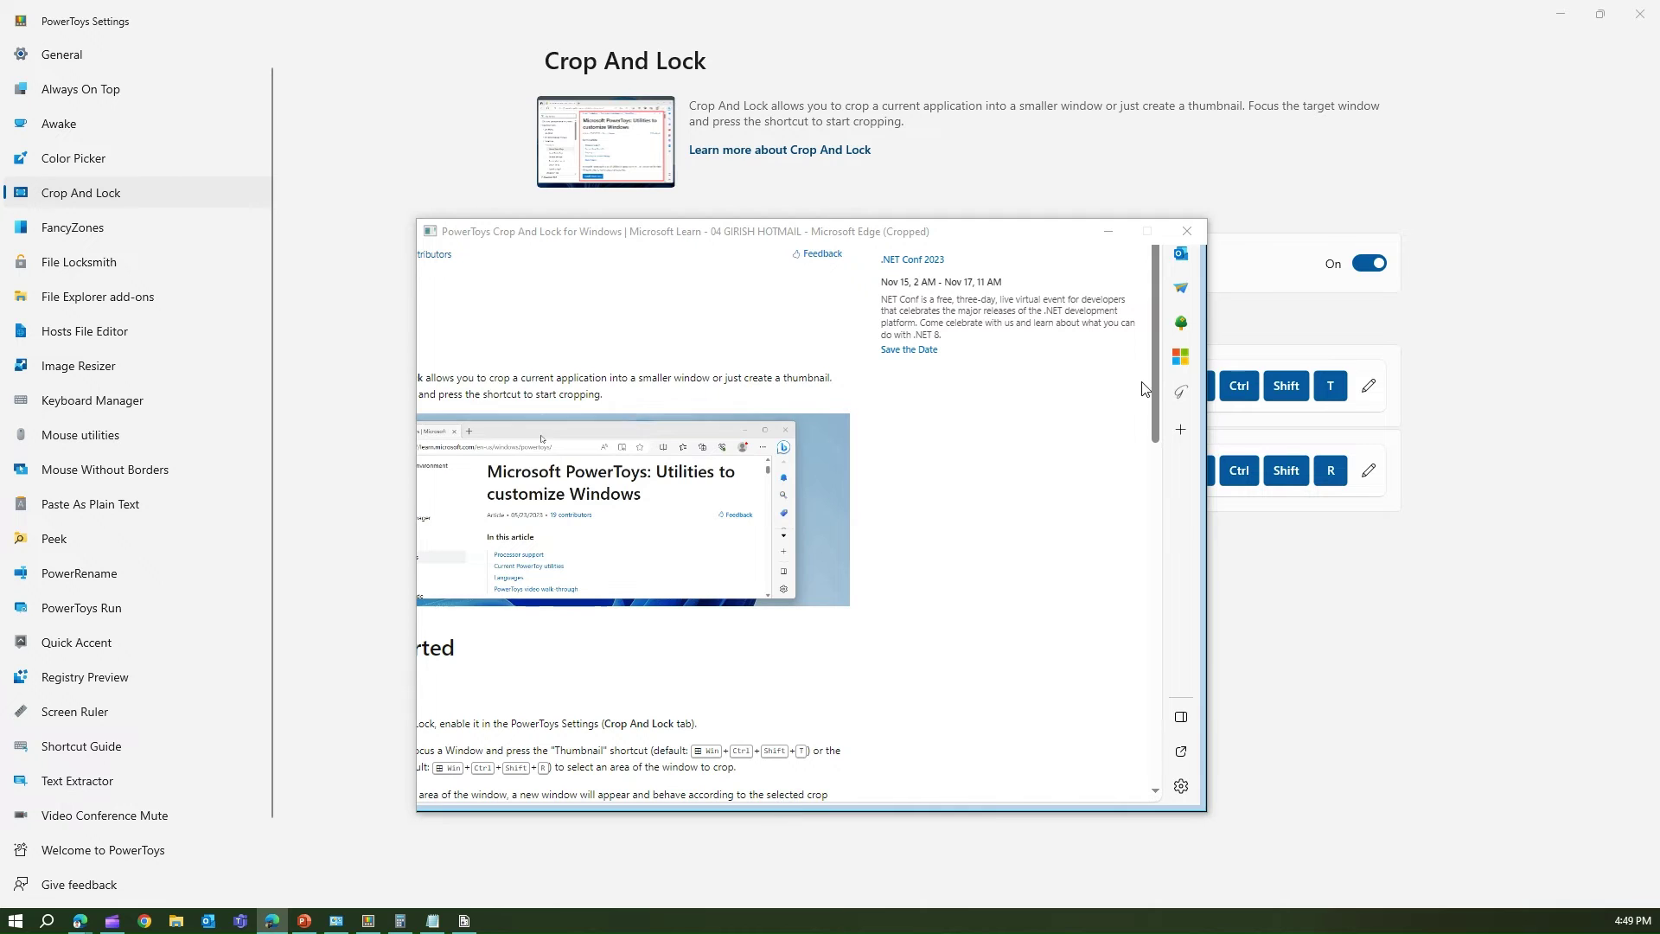
Clear an accidental text selection and close the cropped window, restoring Edge at Crop modes.
drag(1154, 383, 1157, 746)
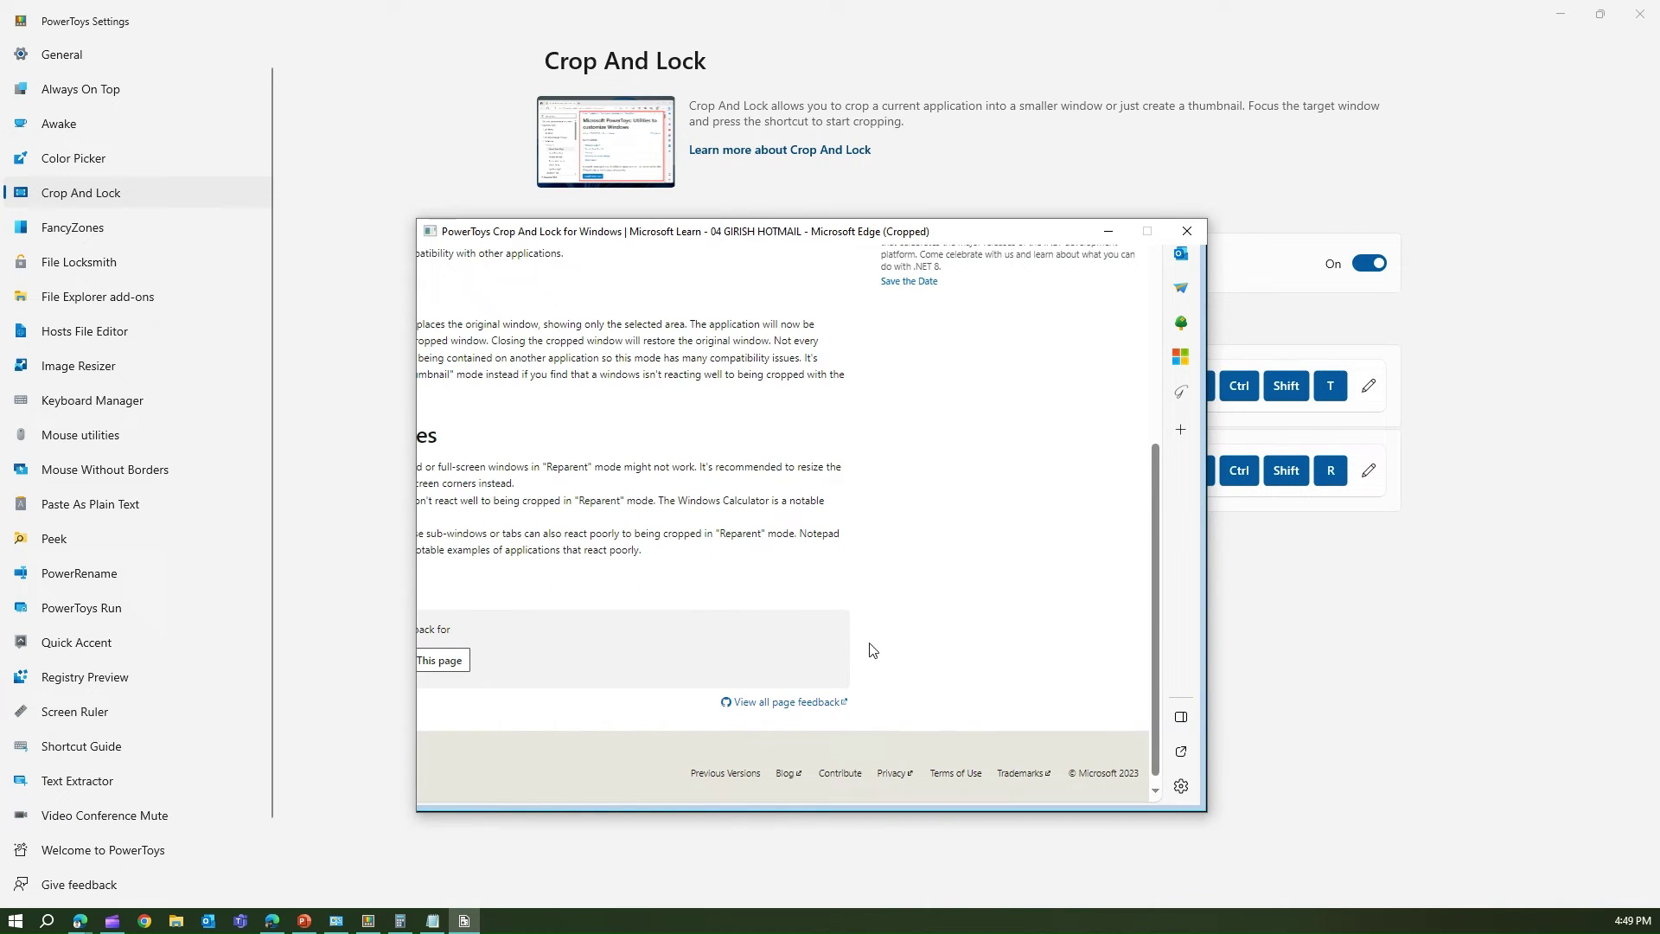
drag(739, 569, 759, 615)
click(759, 615)
click(1188, 232)
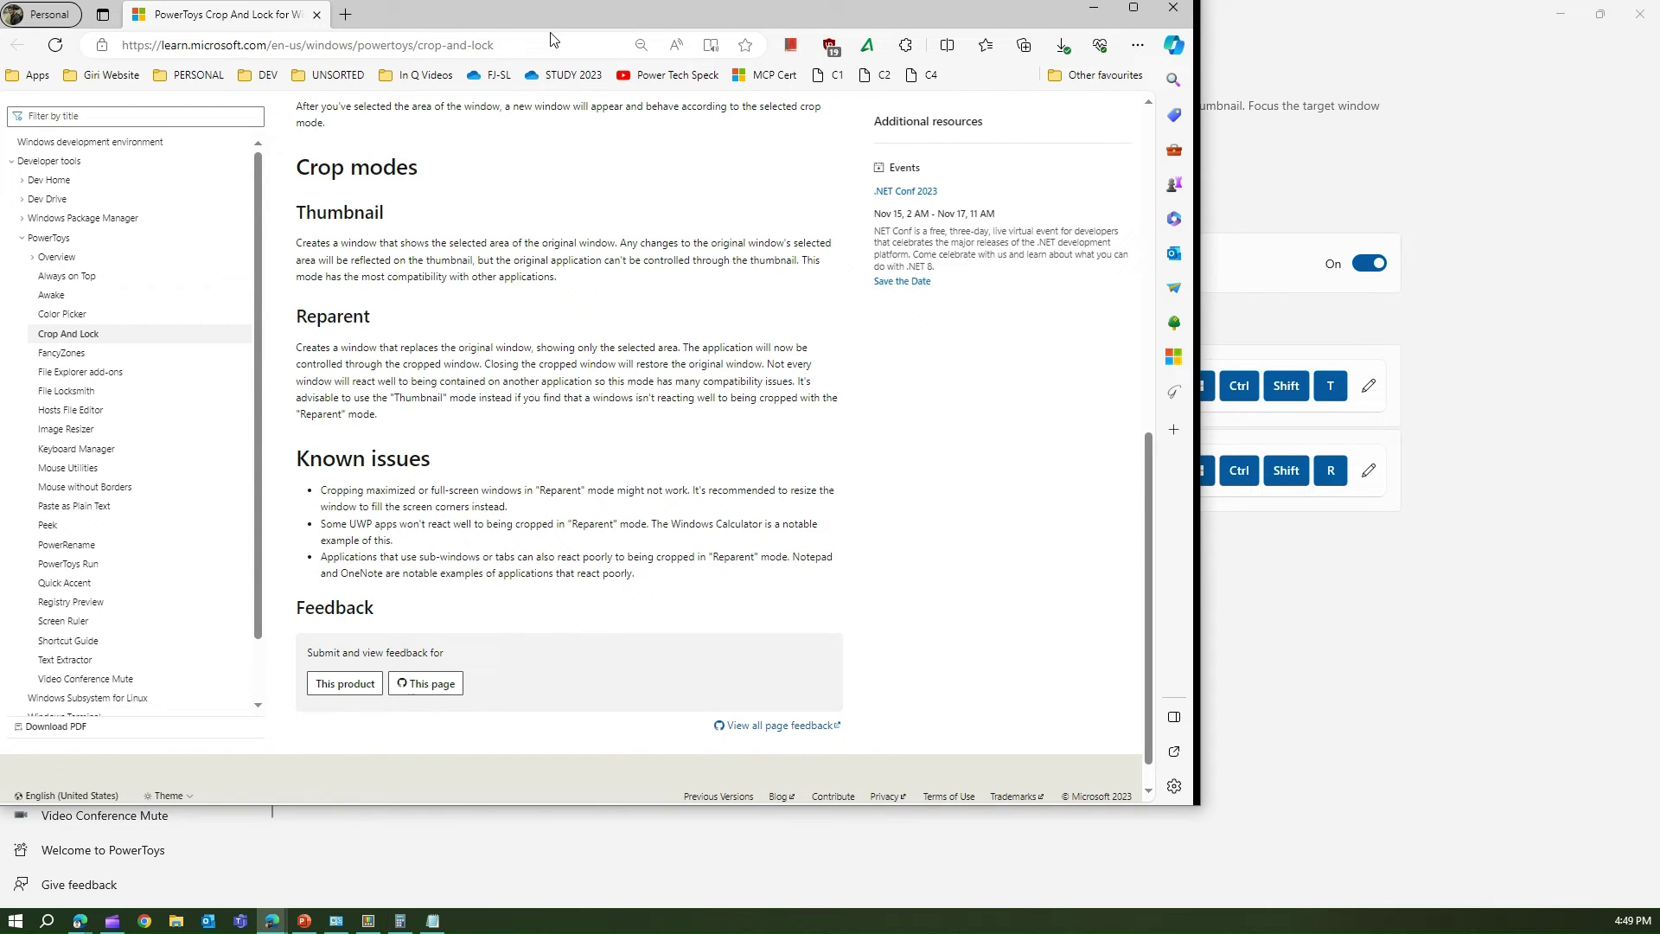
Maximize Edge and crop the Crop modes section into a window moved up and left.
click(1134, 8)
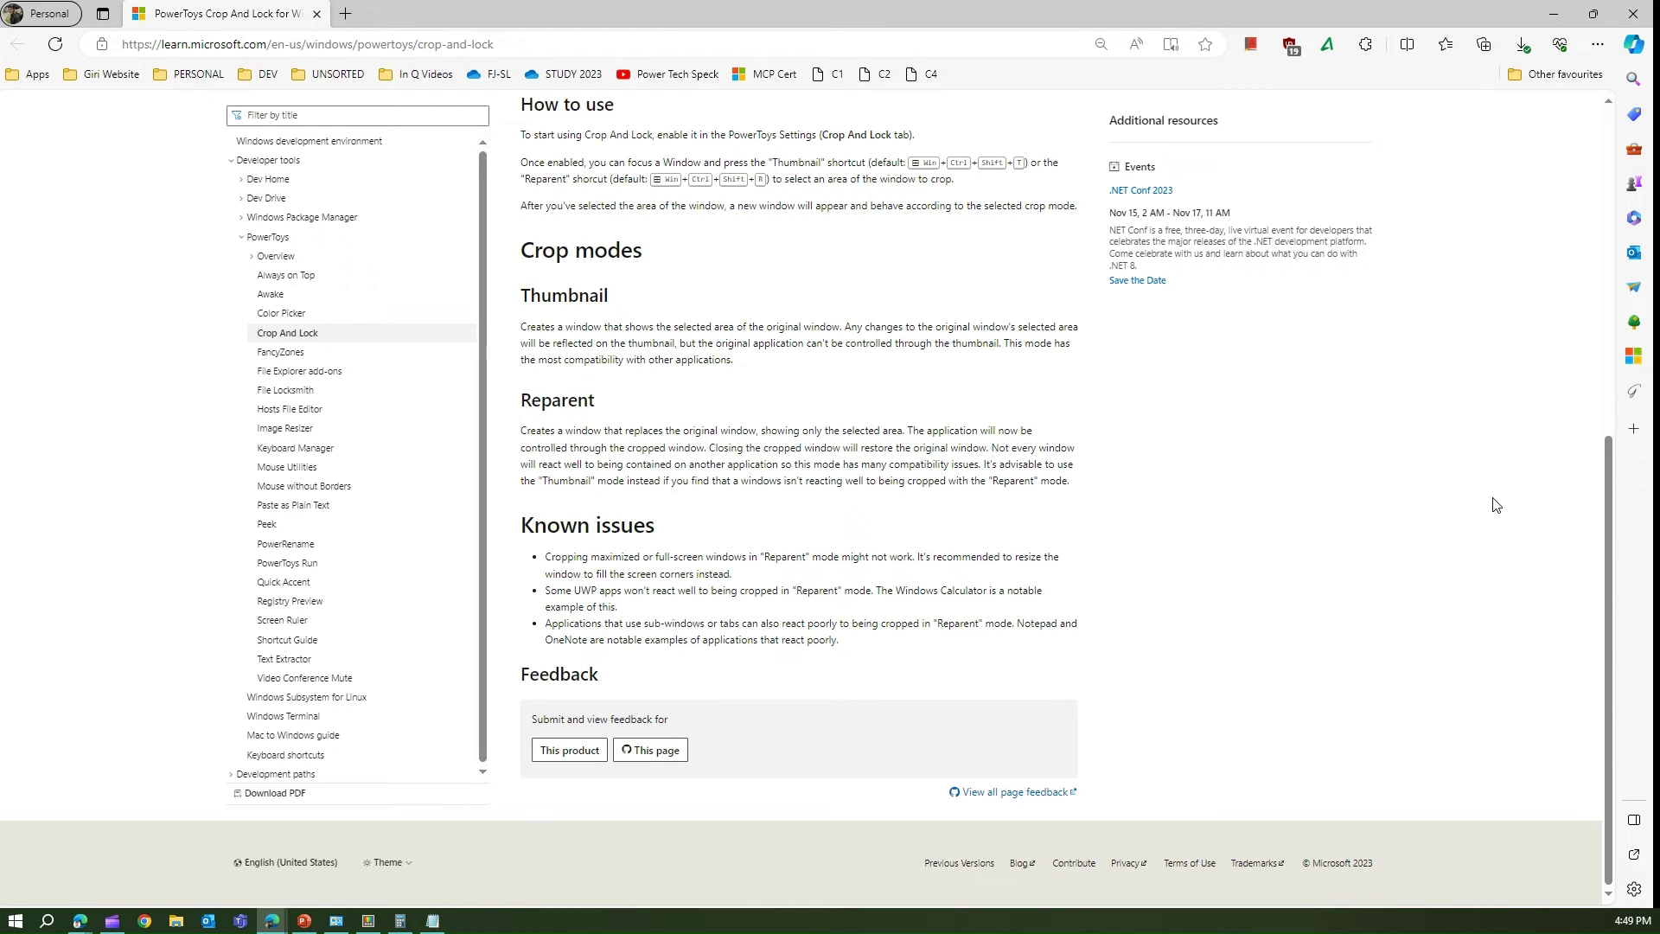
key(super+ctrl+shift+t)
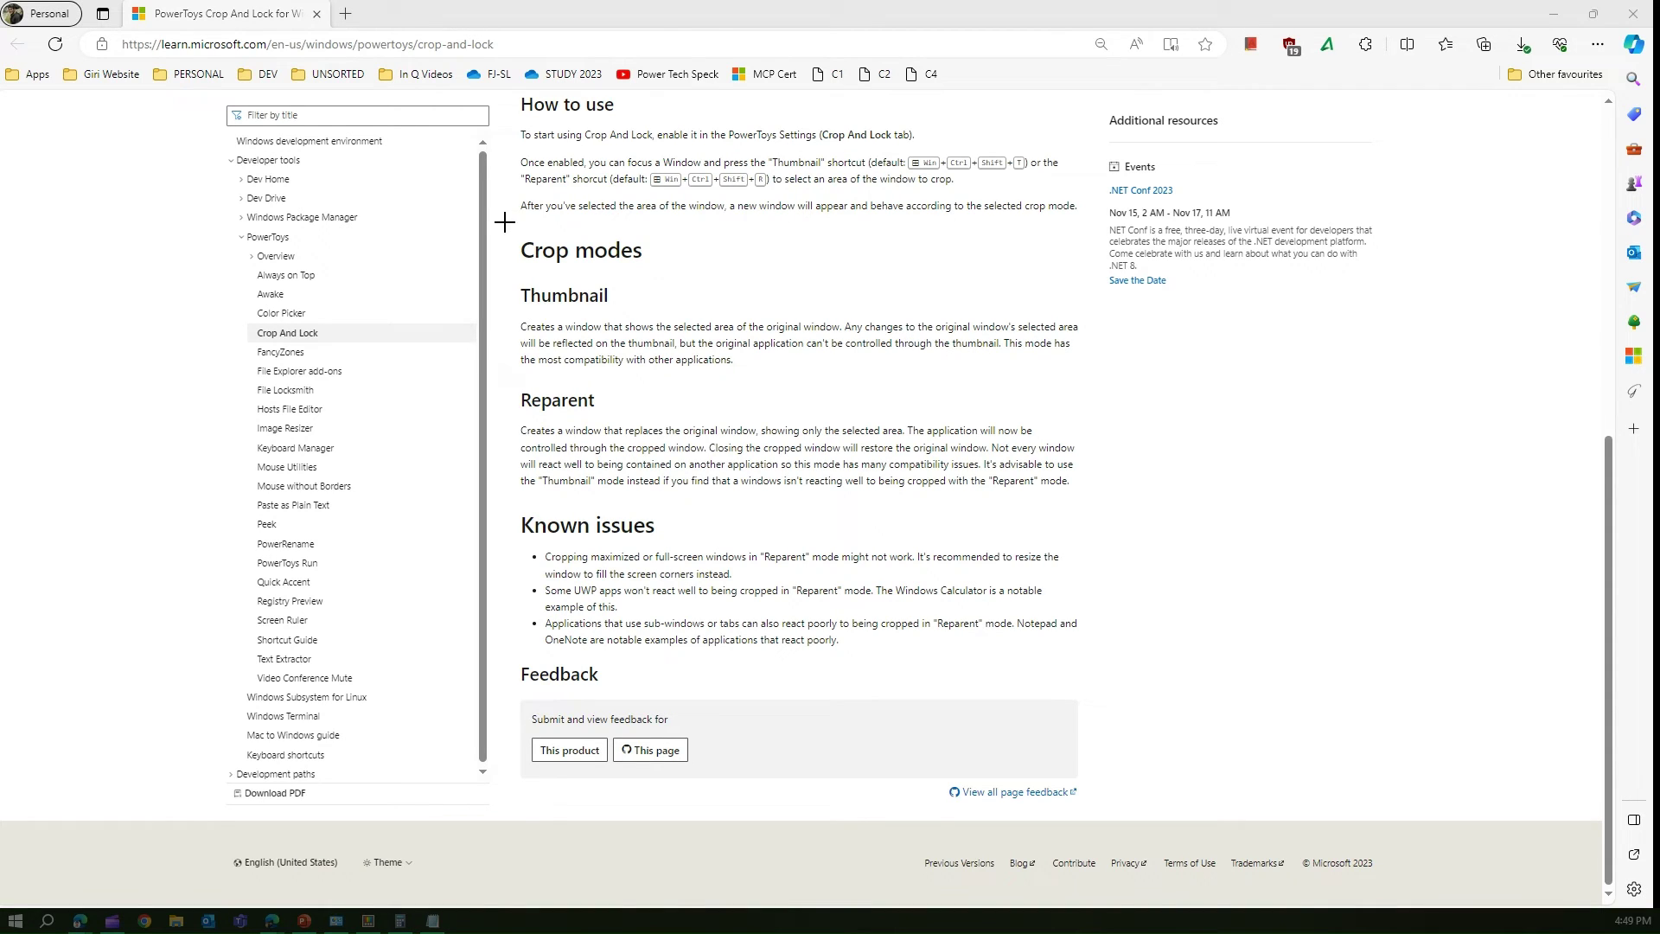
drag(504, 223, 1115, 697)
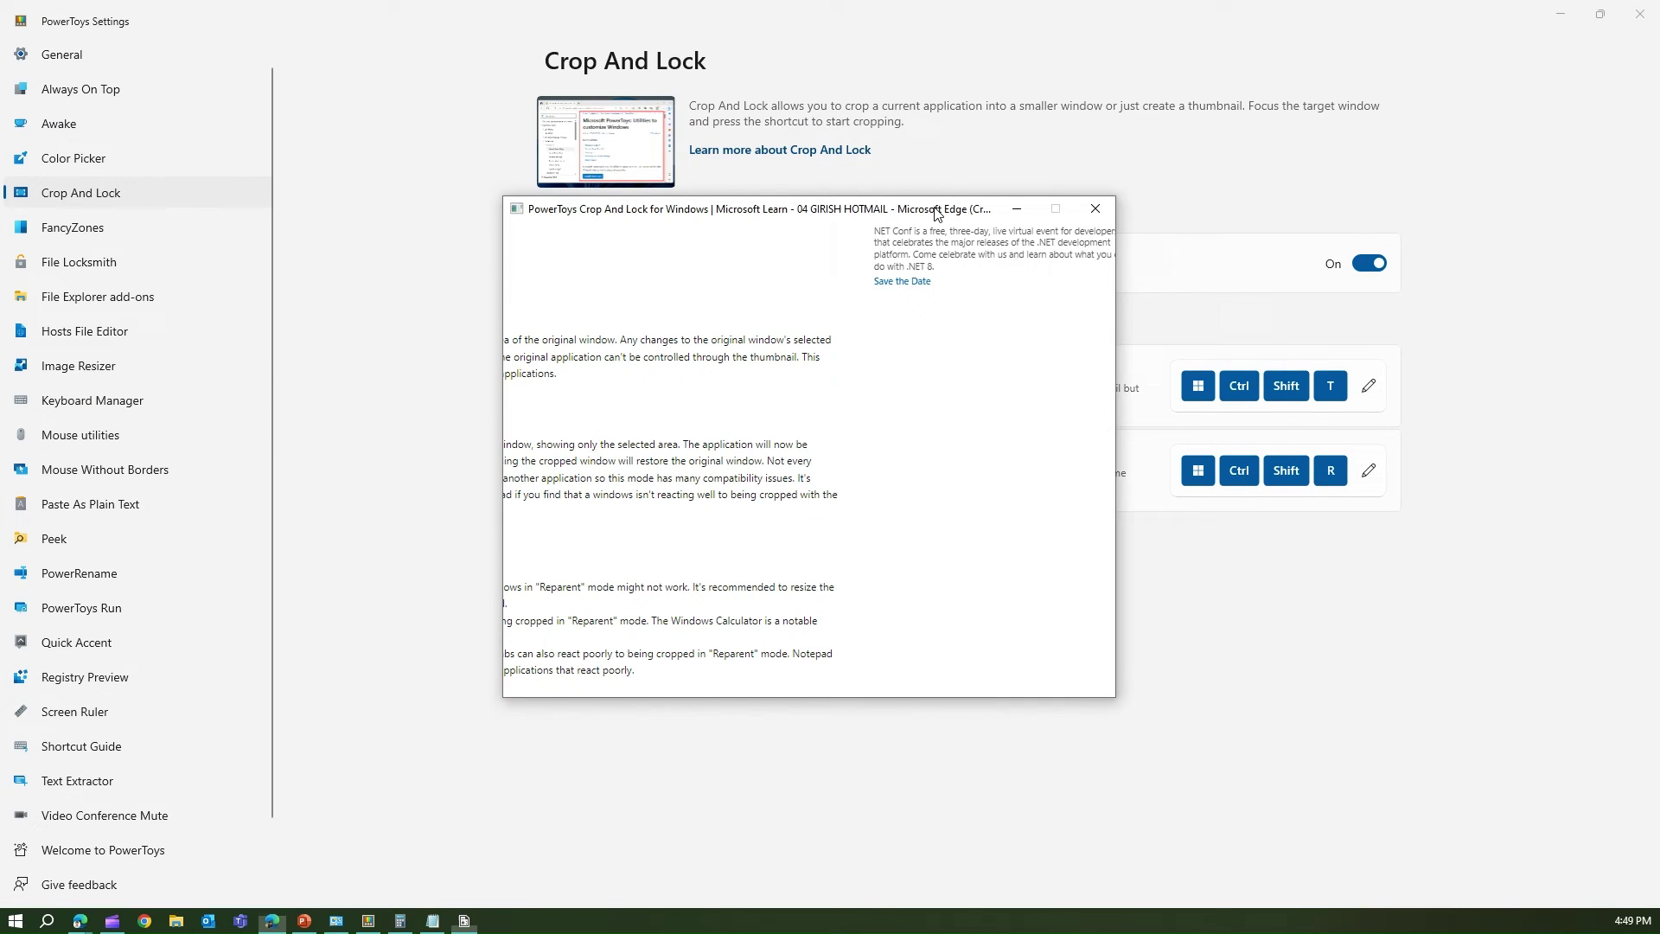
drag(929, 213, 840, 202)
scroll(580, 450, down, 3)
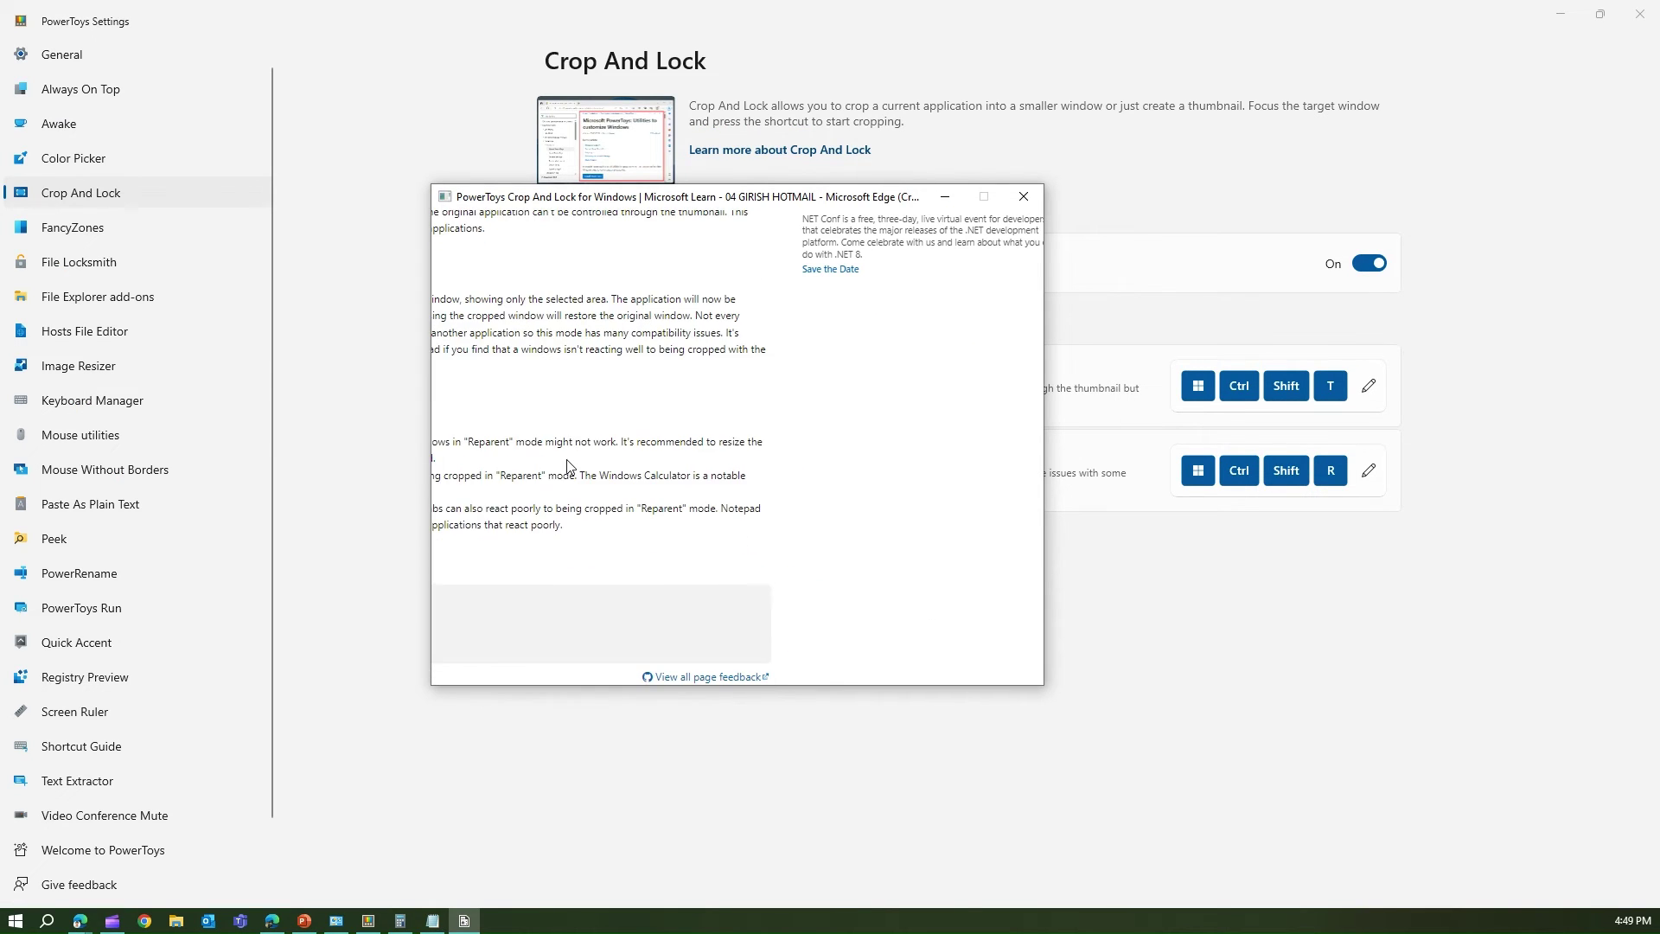
View the page's GitHub feedback issues, close the crop, and return to the Crop And Lock article.
click(723, 682)
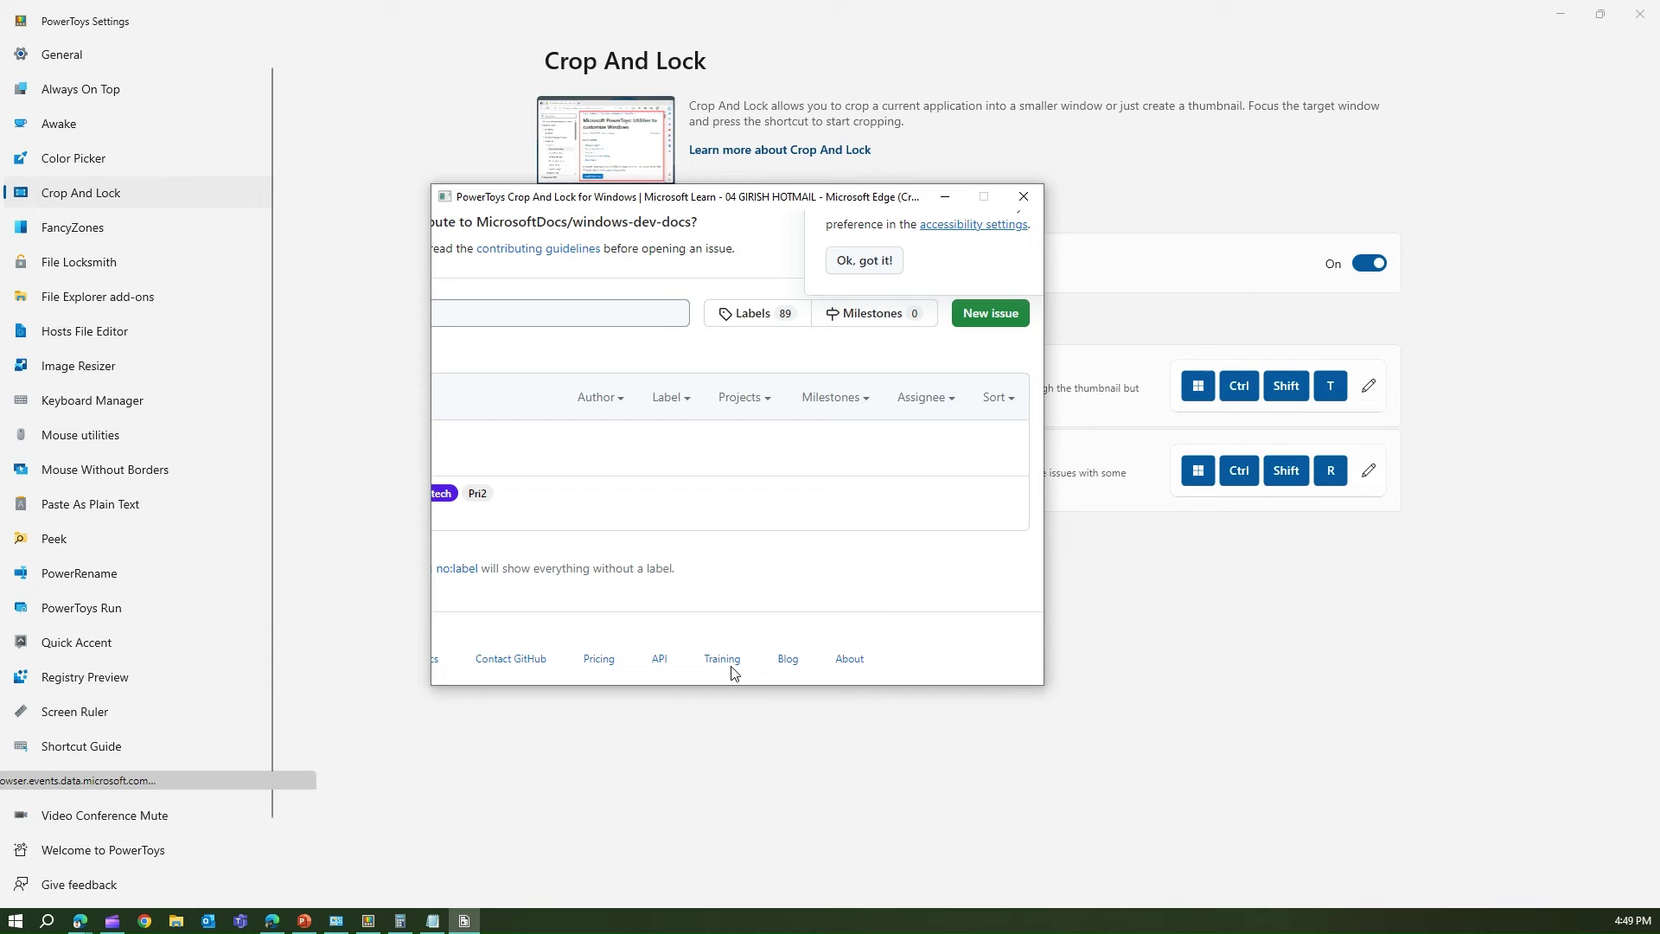
click(1022, 196)
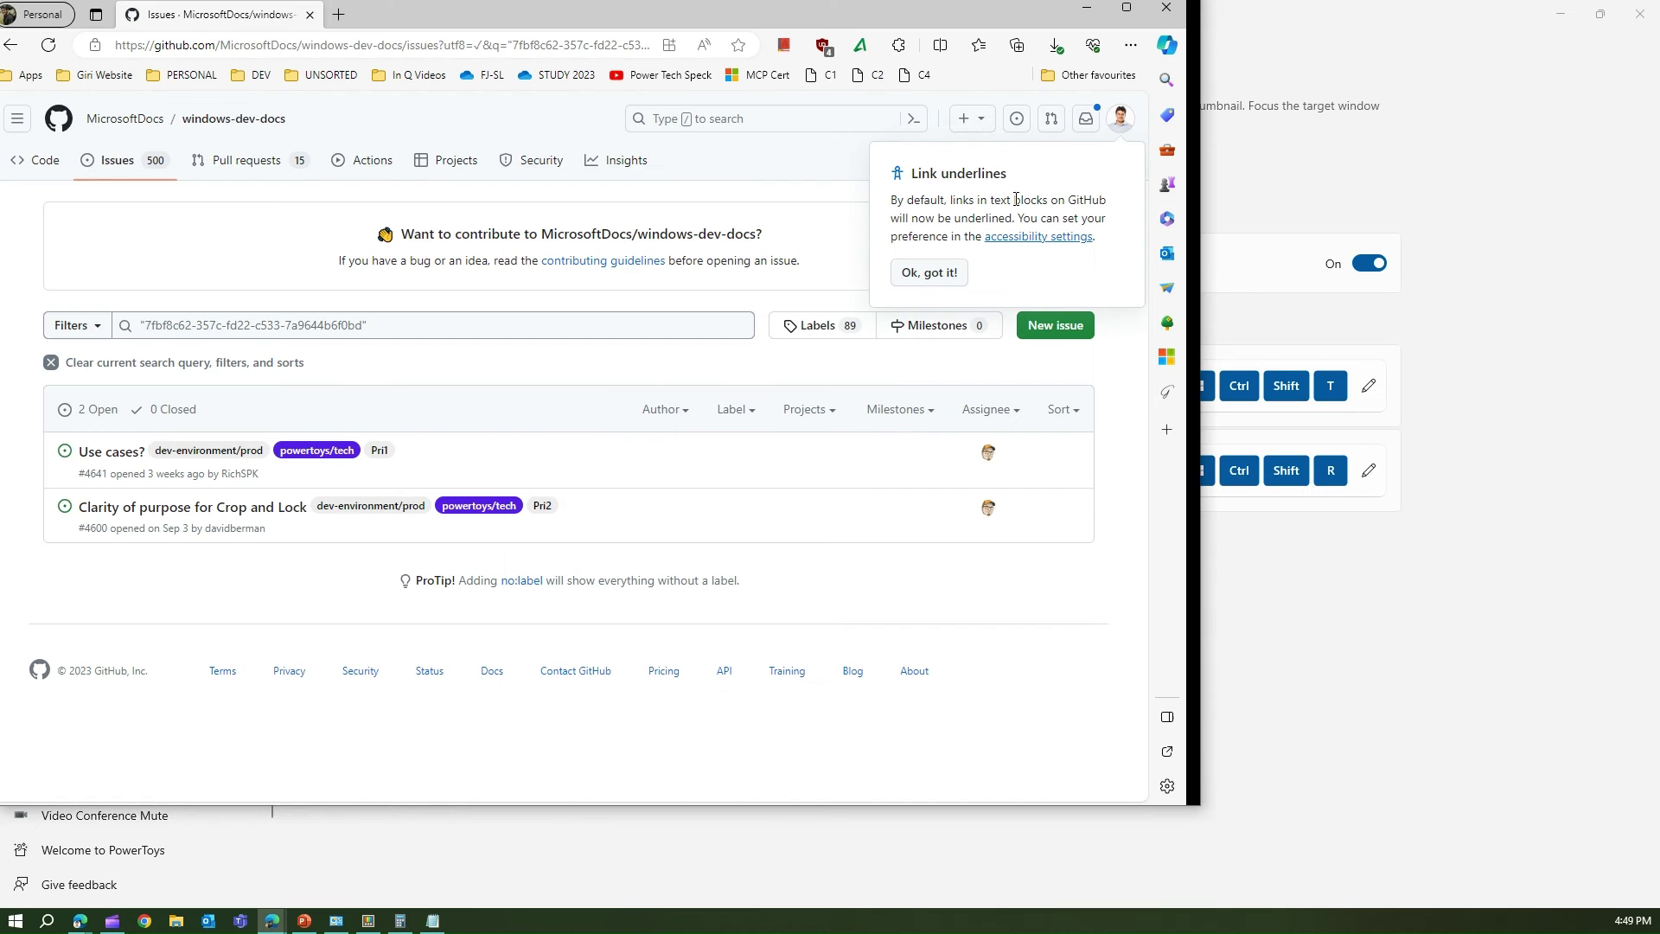
click(1126, 9)
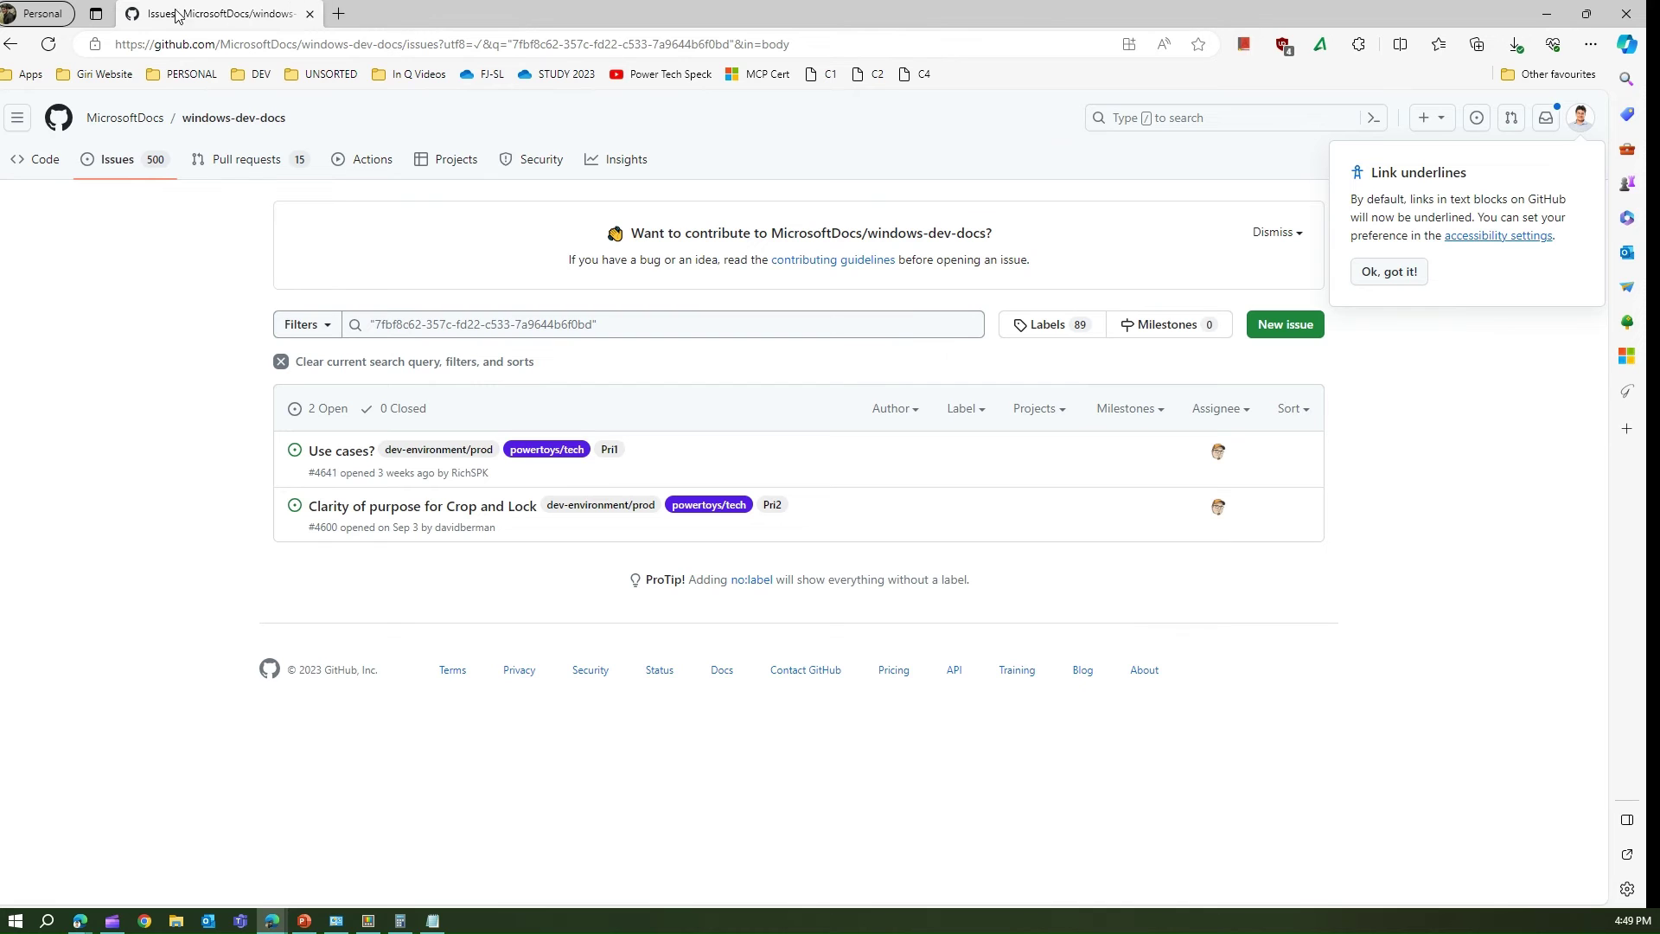
click(9, 45)
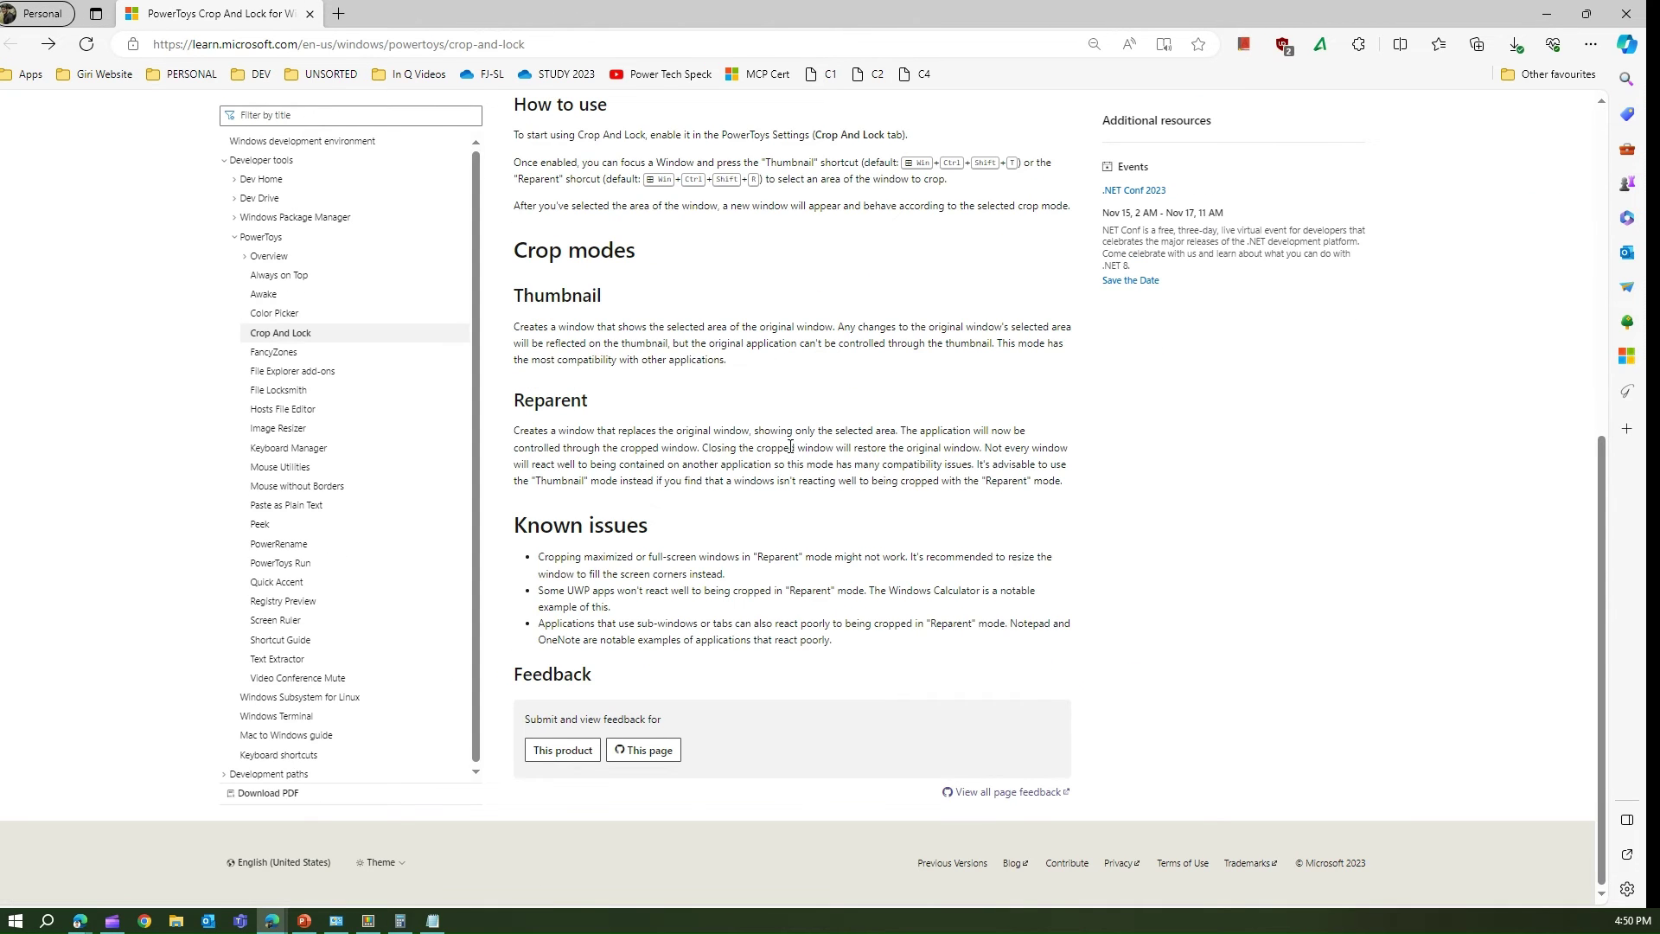
Scroll the article to the top, zoom out to 67%, and bring PowerToys Settings forward.
scroll(786, 445, up, 7)
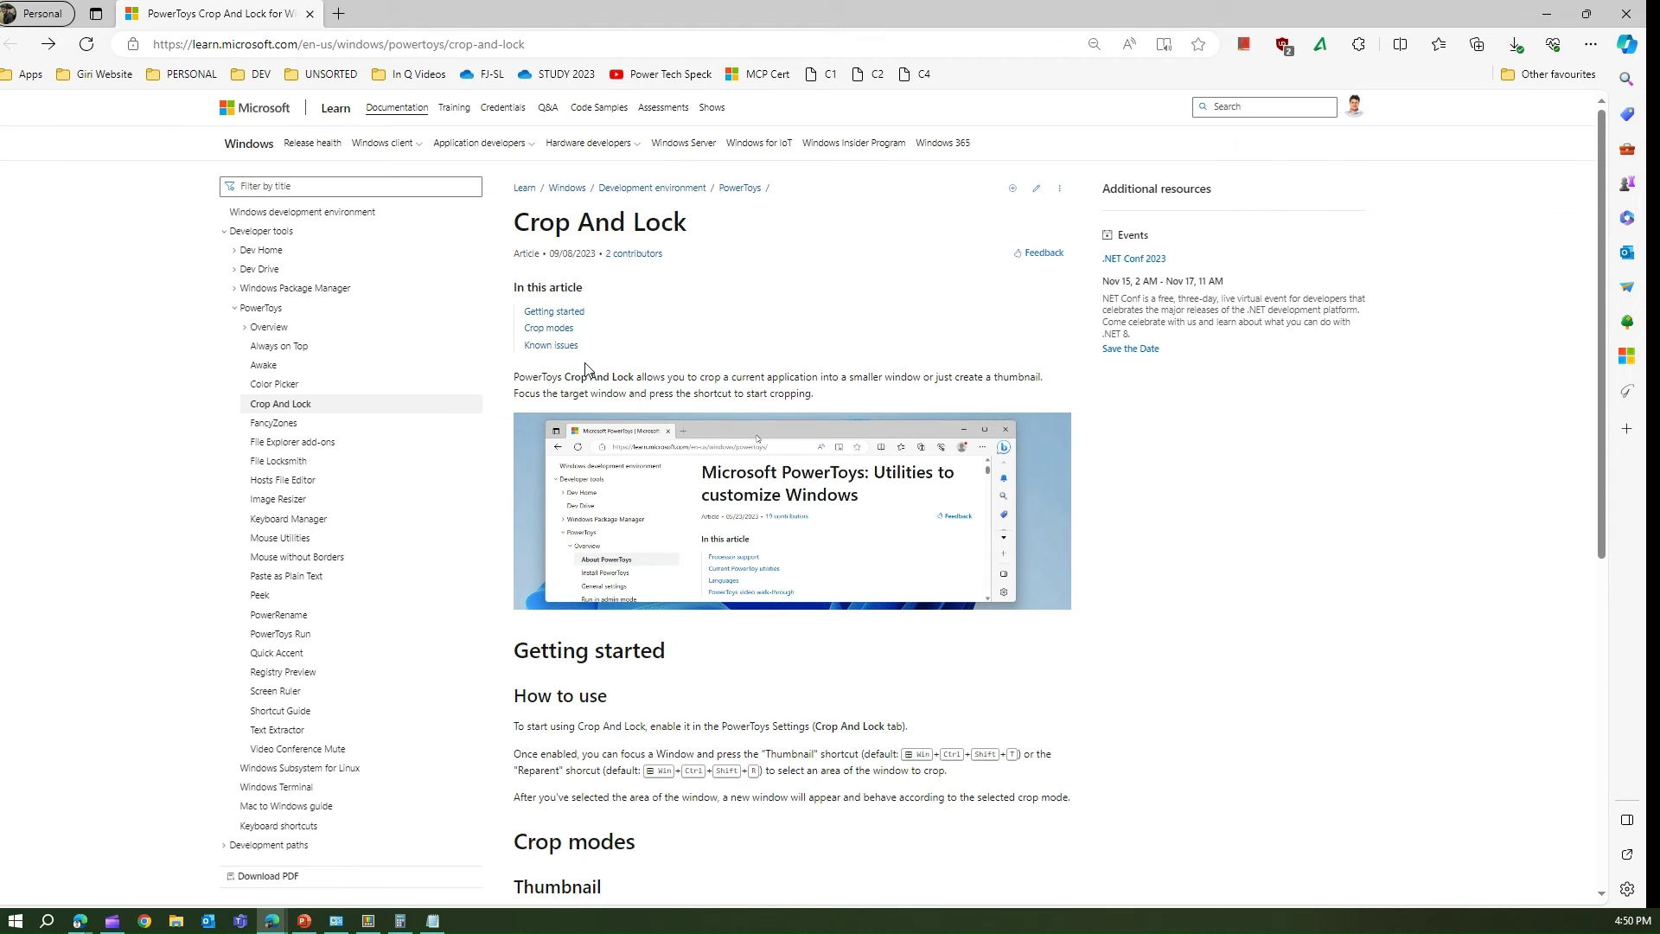
key(ctrl+minus)
key(ctrl+minus)
key(ctrl+minus)
key(ctrl+minus)
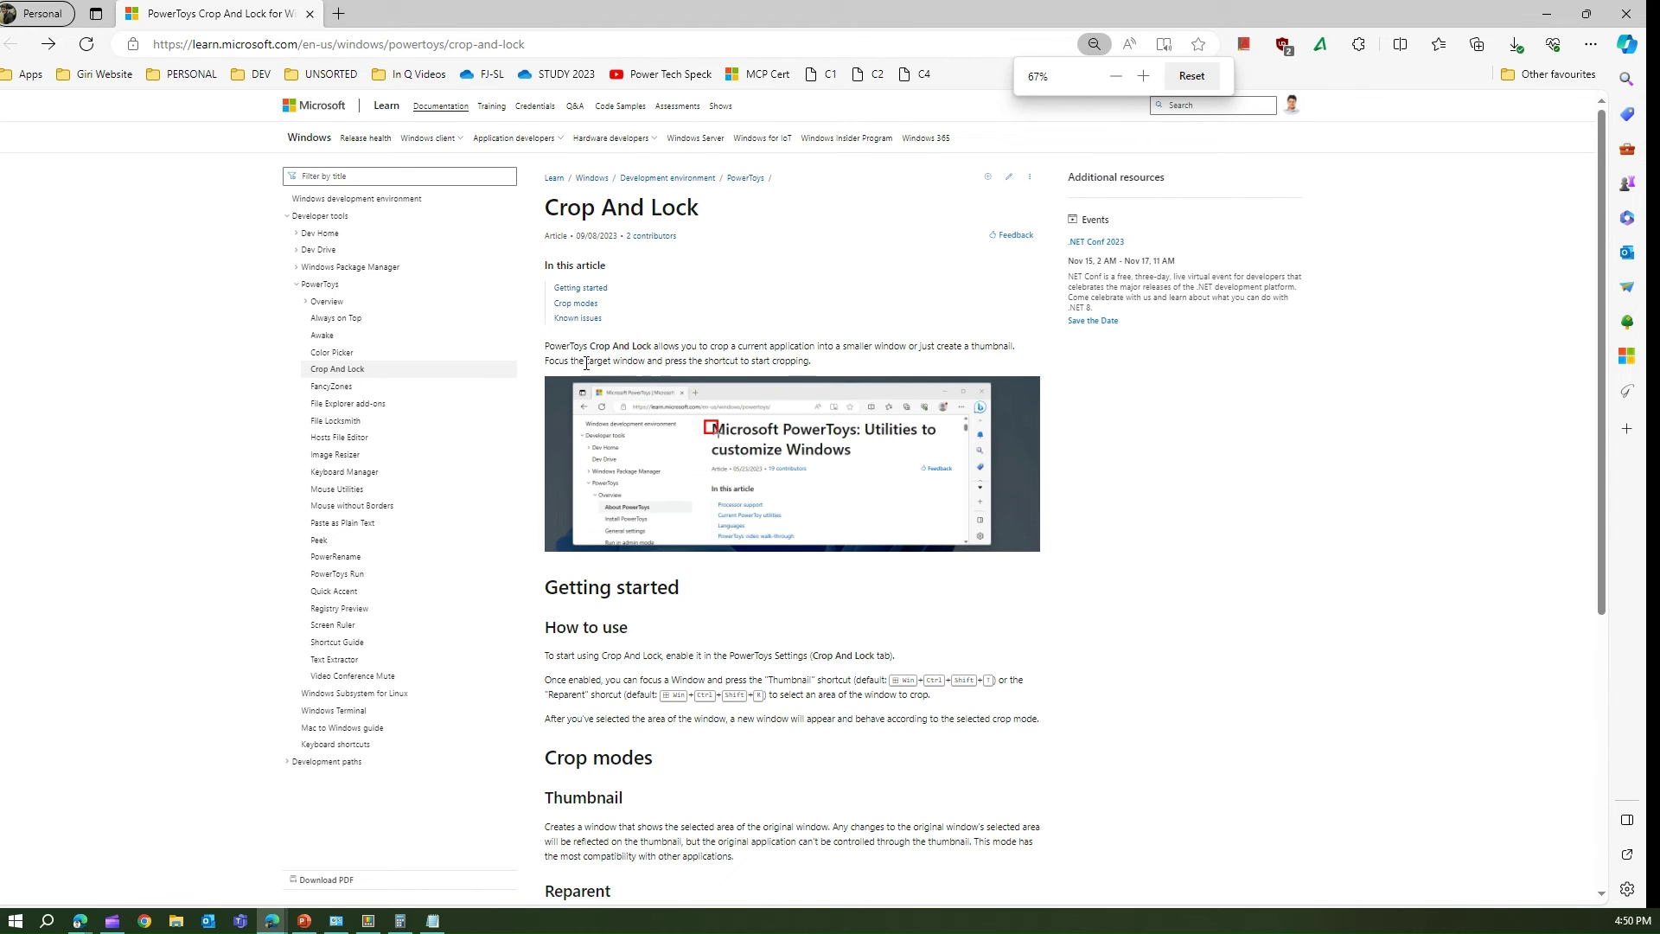
click(368, 921)
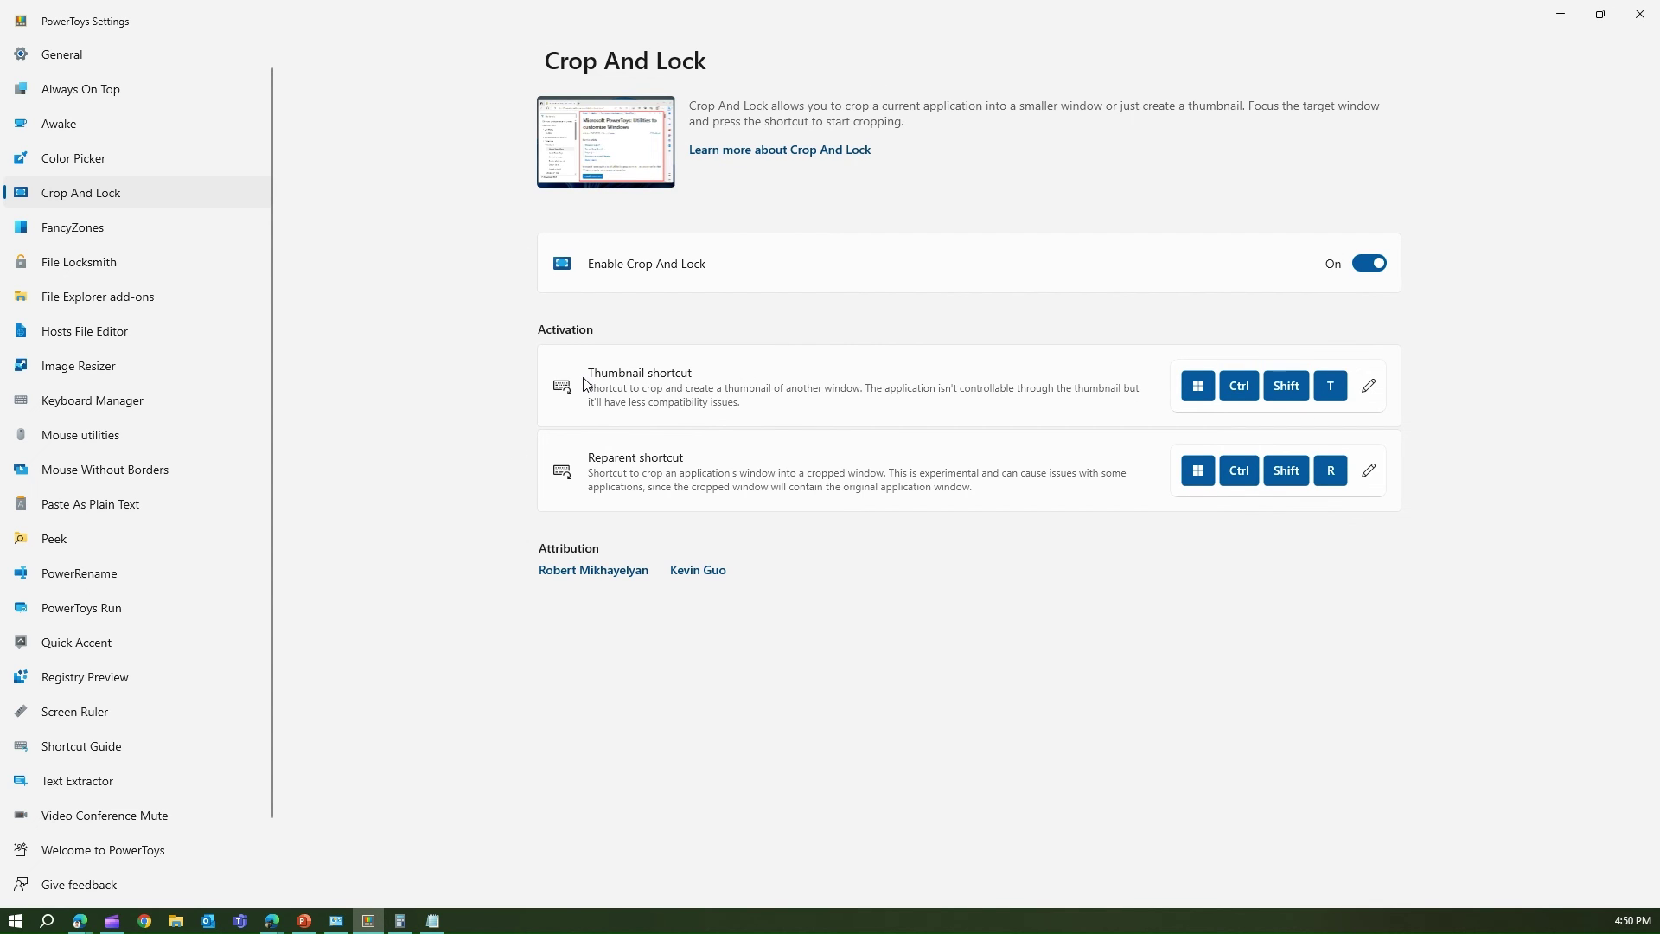
Draw red arrows at the Thumbnail and Reparent shortcuts, underline the Reparent warning, and add two upward arrows below it.
drag(459, 388, 486, 371)
mouse_move(381, 492)
mouse_down()
mouse_move(471, 471)
mouse_move(464, 508)
mouse_up()
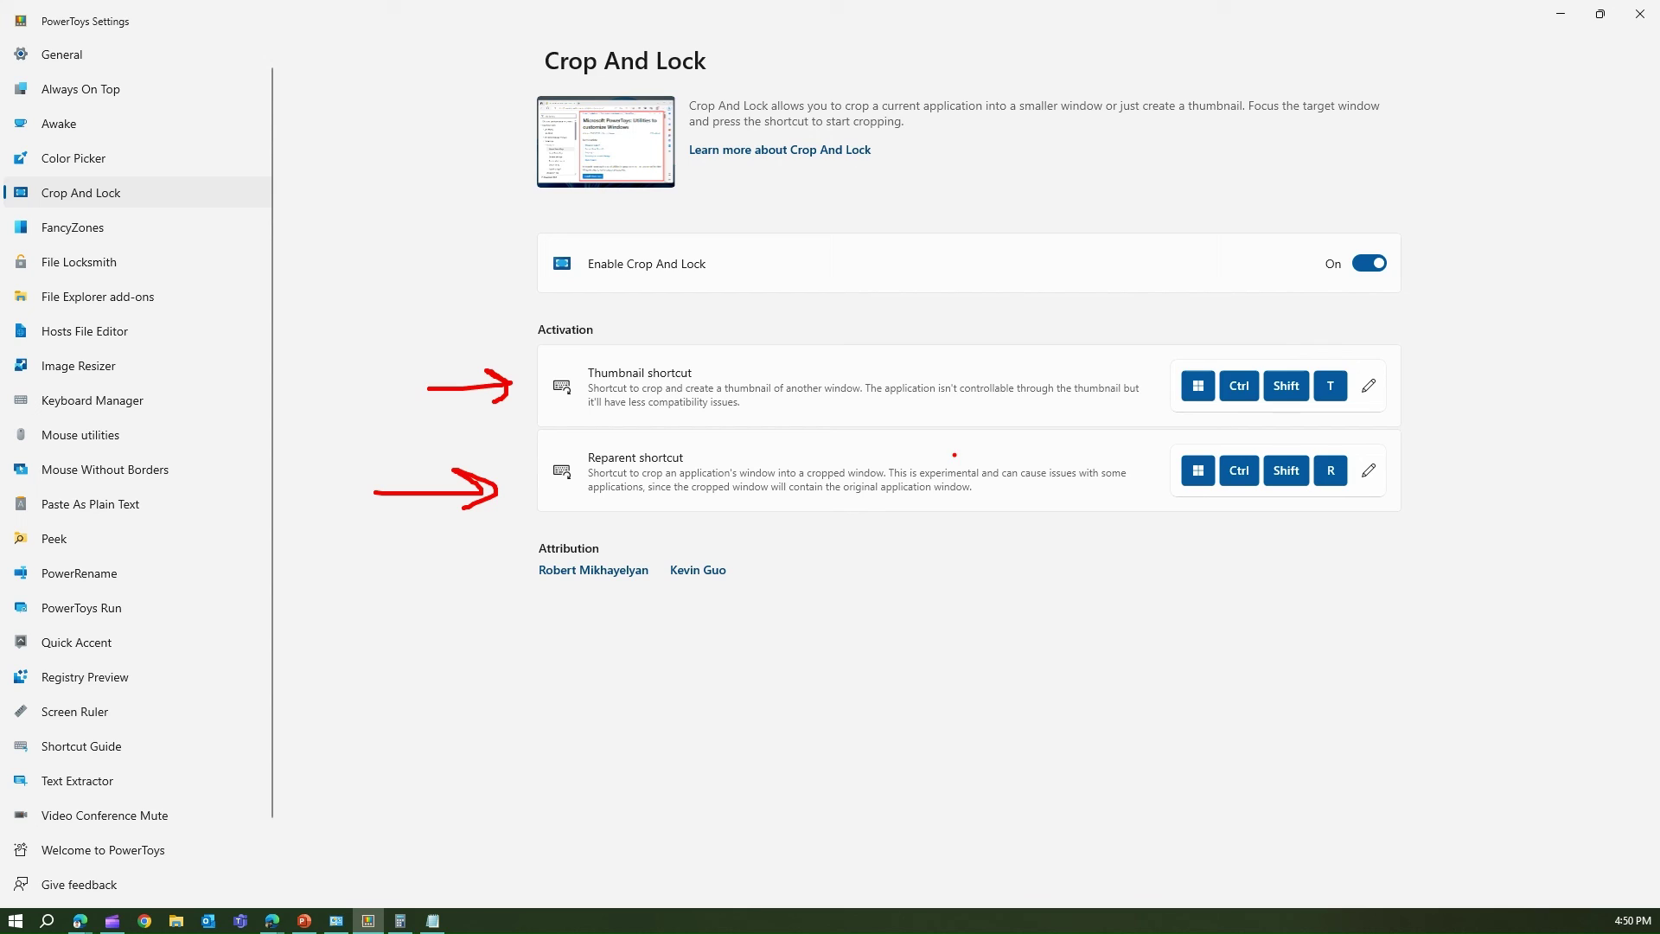
drag(892, 457, 1114, 460)
drag(940, 575, 939, 514)
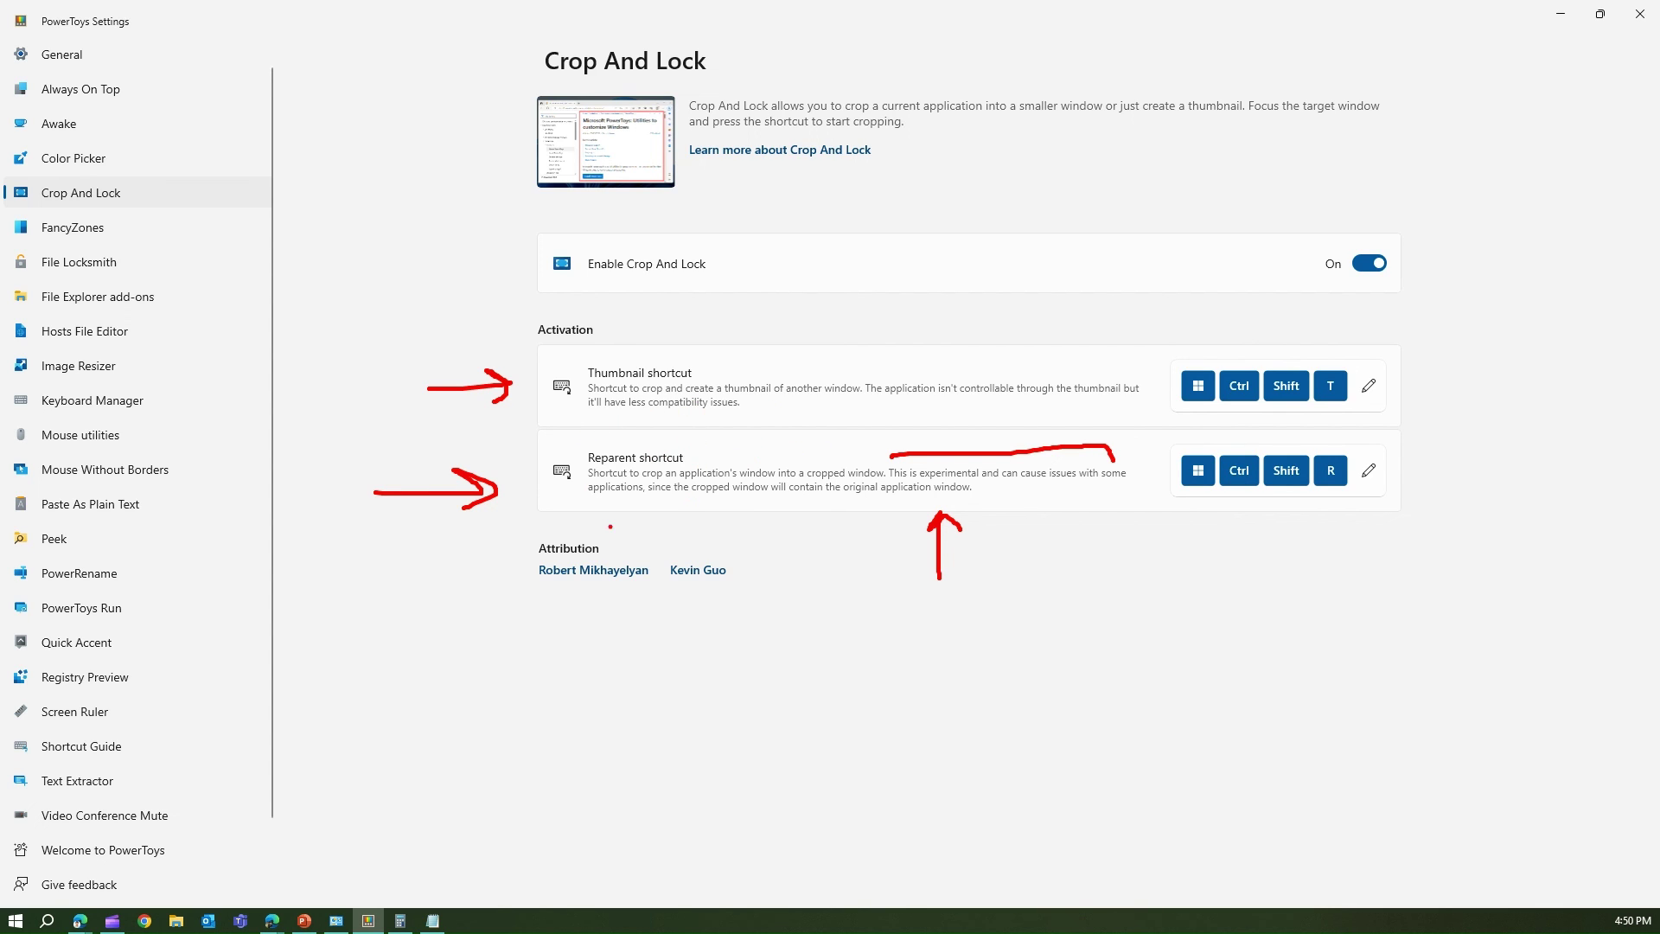
mouse_move(812, 614)
mouse_down()
mouse_move(811, 543)
mouse_move(839, 540)
mouse_up()
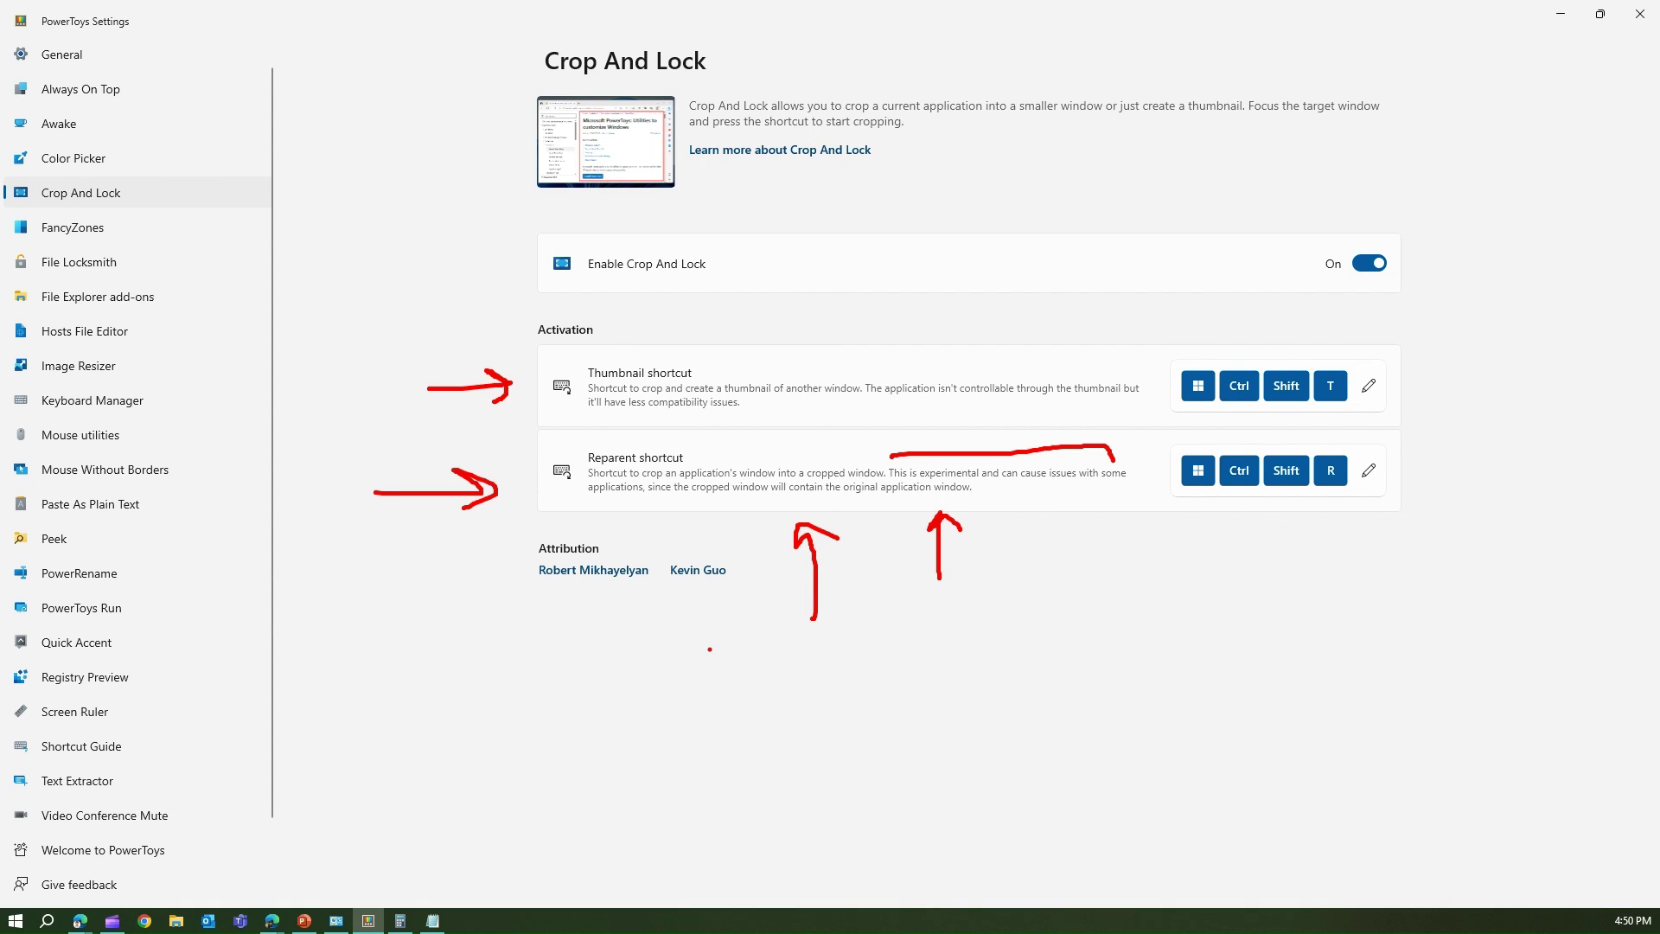